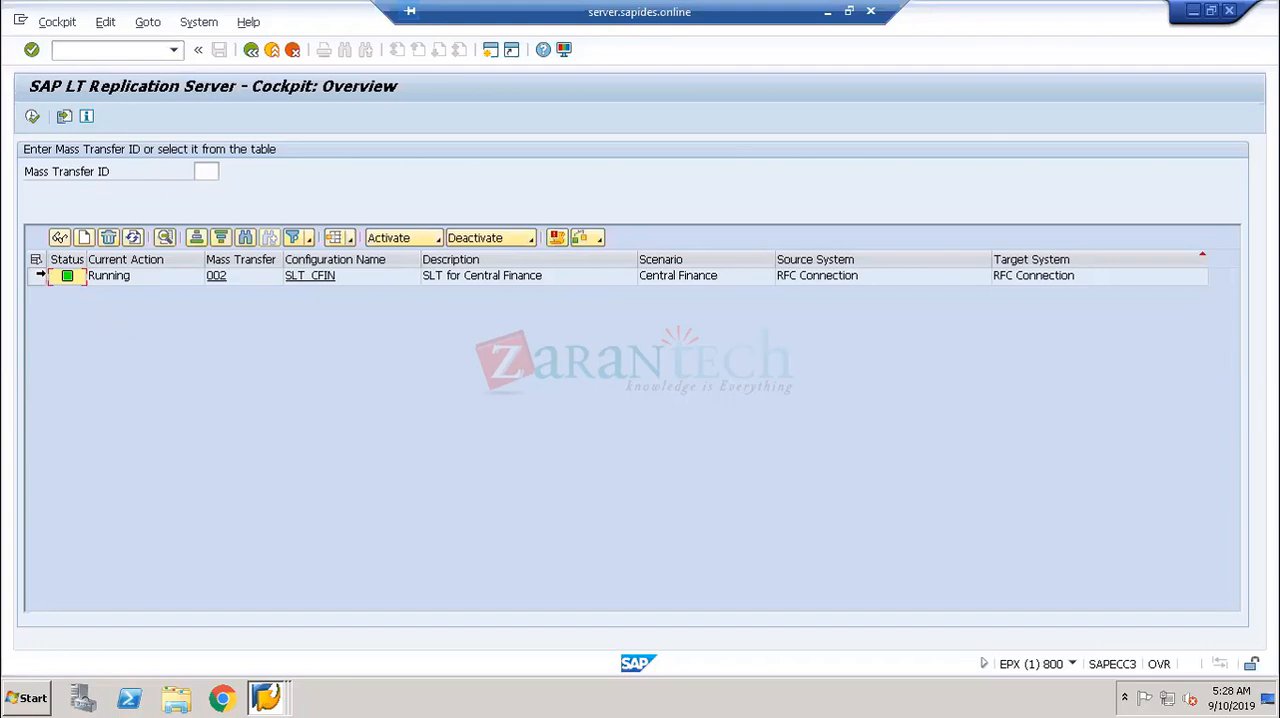
- Open the SLT_CFIN configuration and examine the load and replication status of tables AUFK, CFIN_ACCHD and COBK in its table overview
left_click(37, 275)
left_click(59, 238)
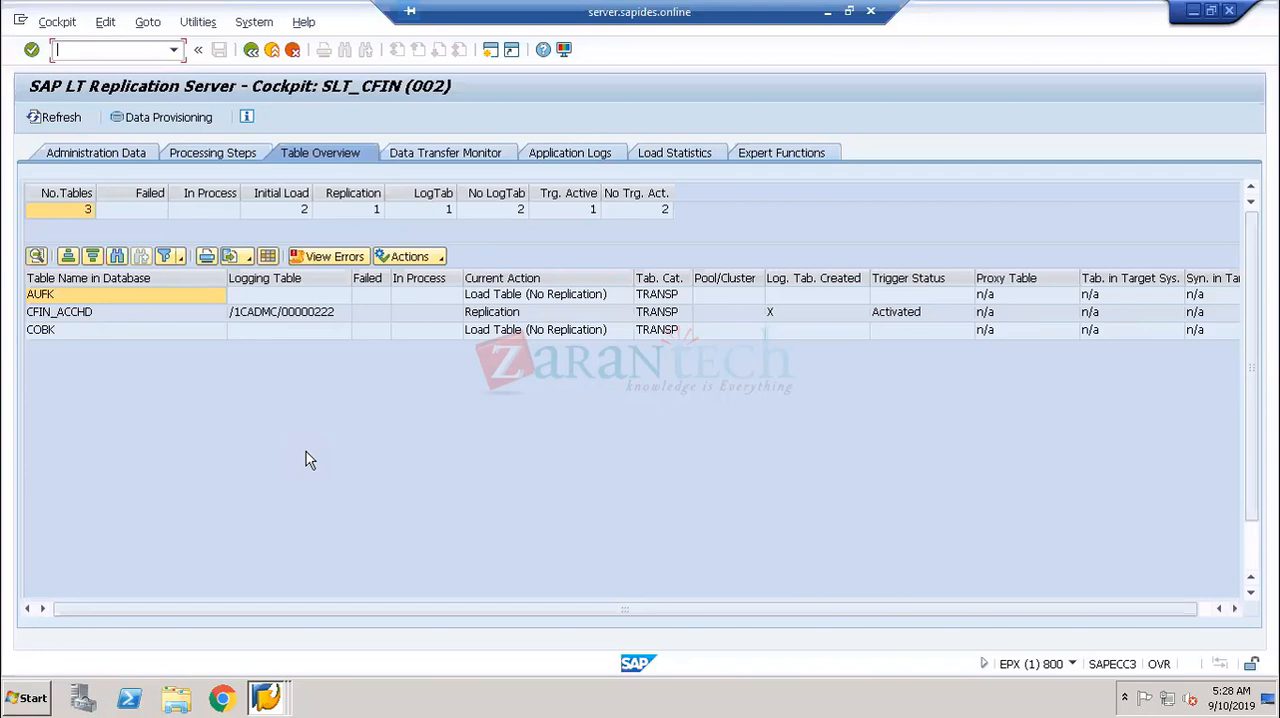
left_click(62, 314)
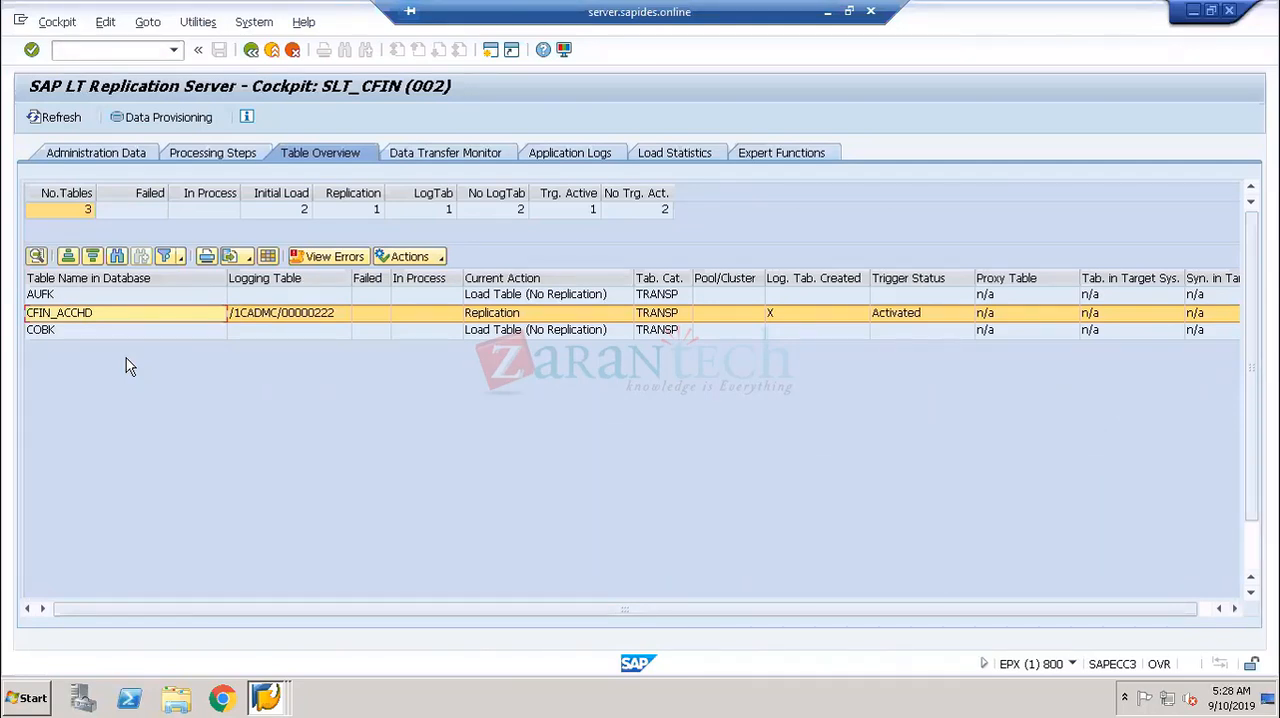
left_click(72, 336)
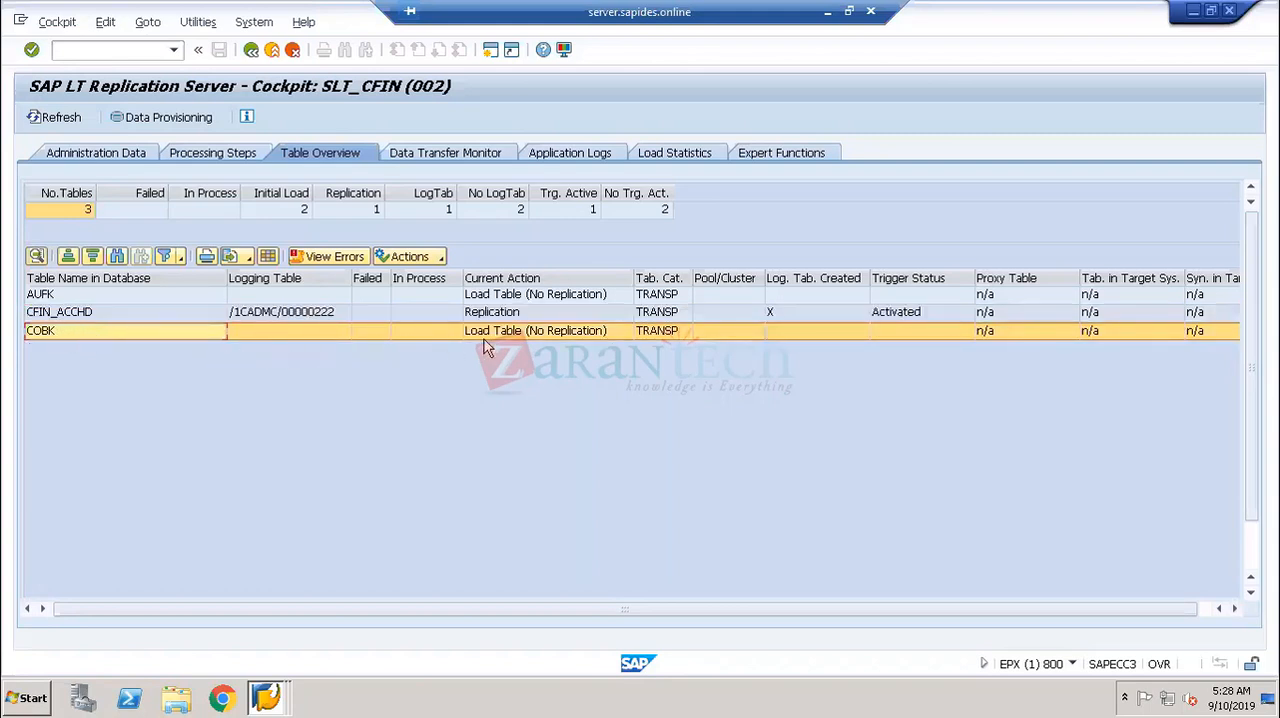
left_click(128, 296)
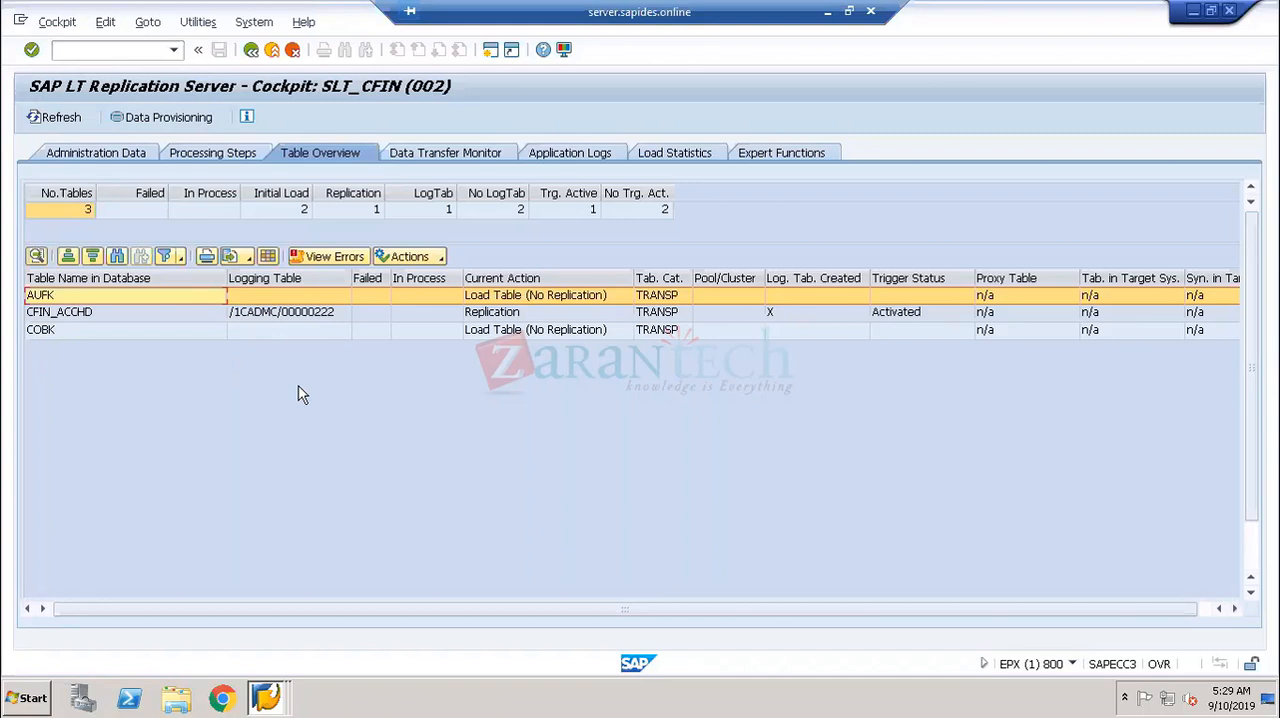
left_click(57, 316)
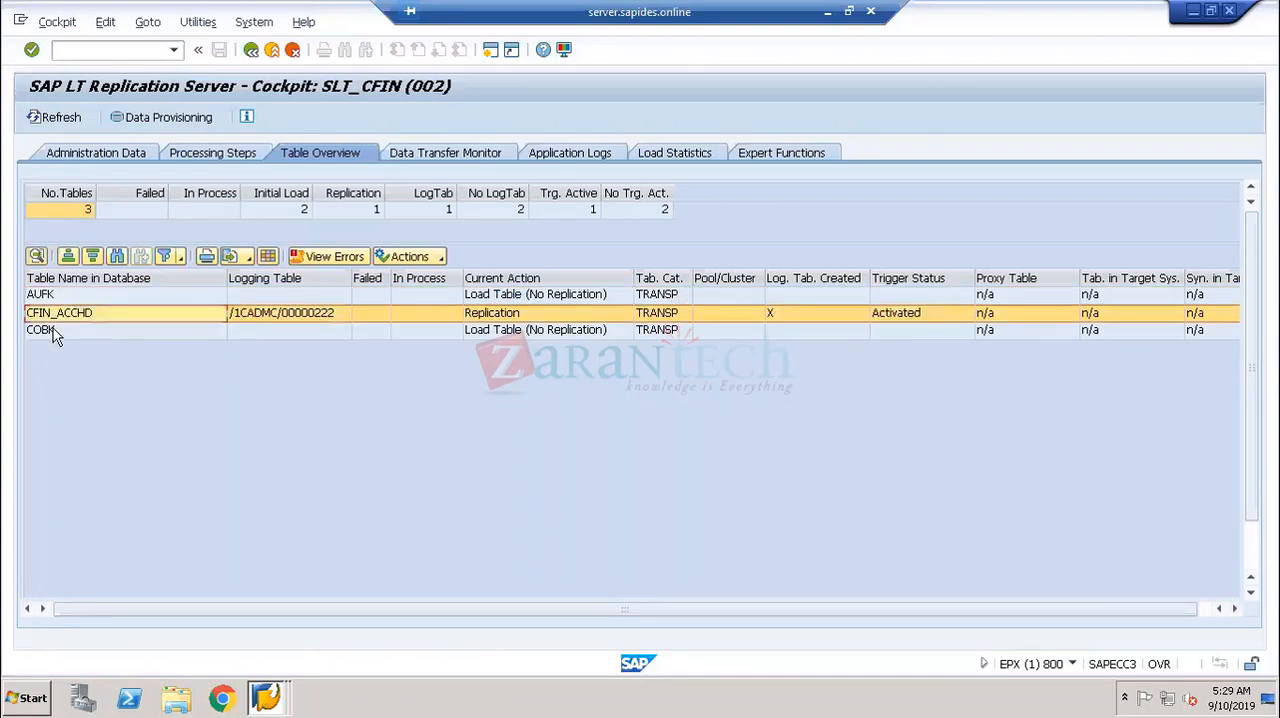
left_click(53, 328)
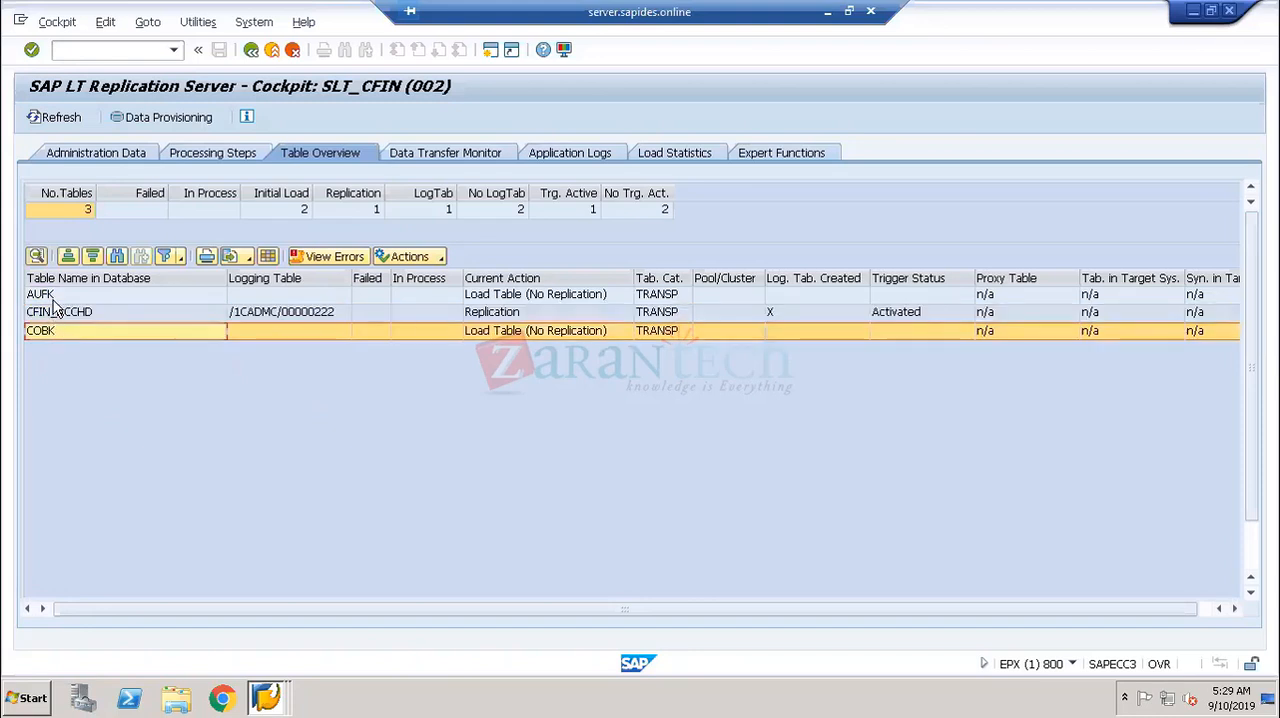
left_click(55, 300)
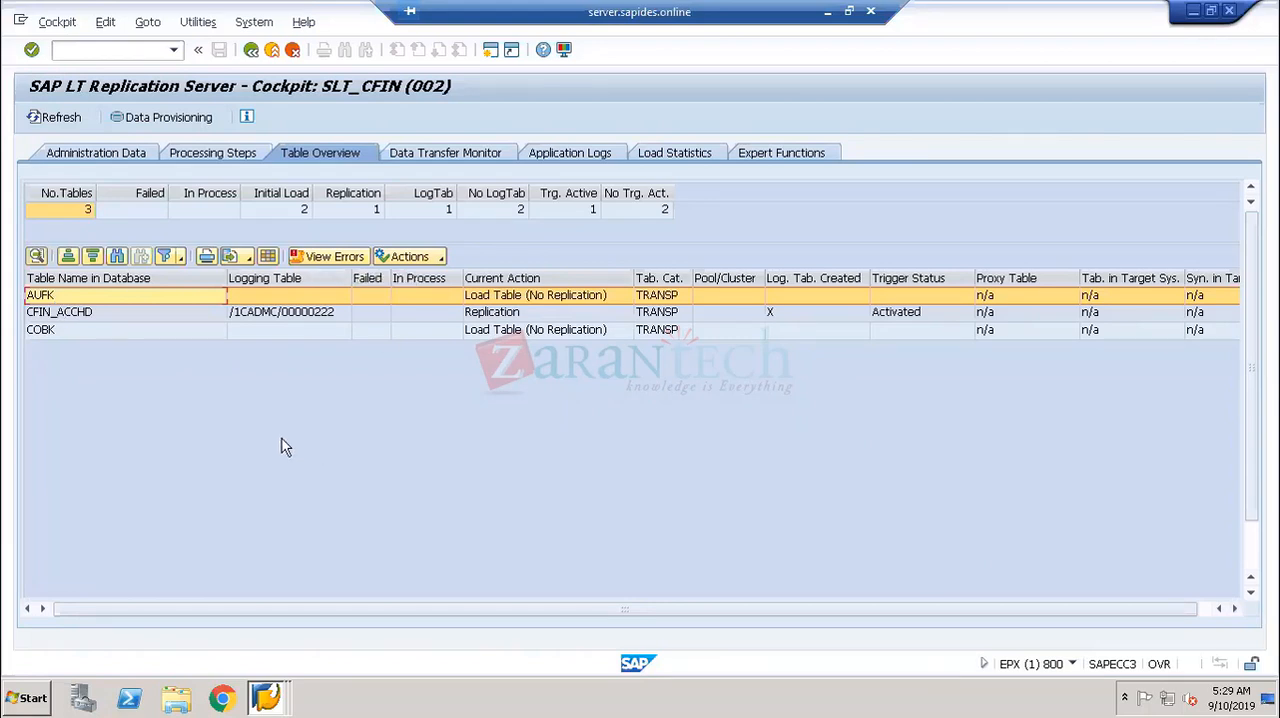
left_click(60, 313)
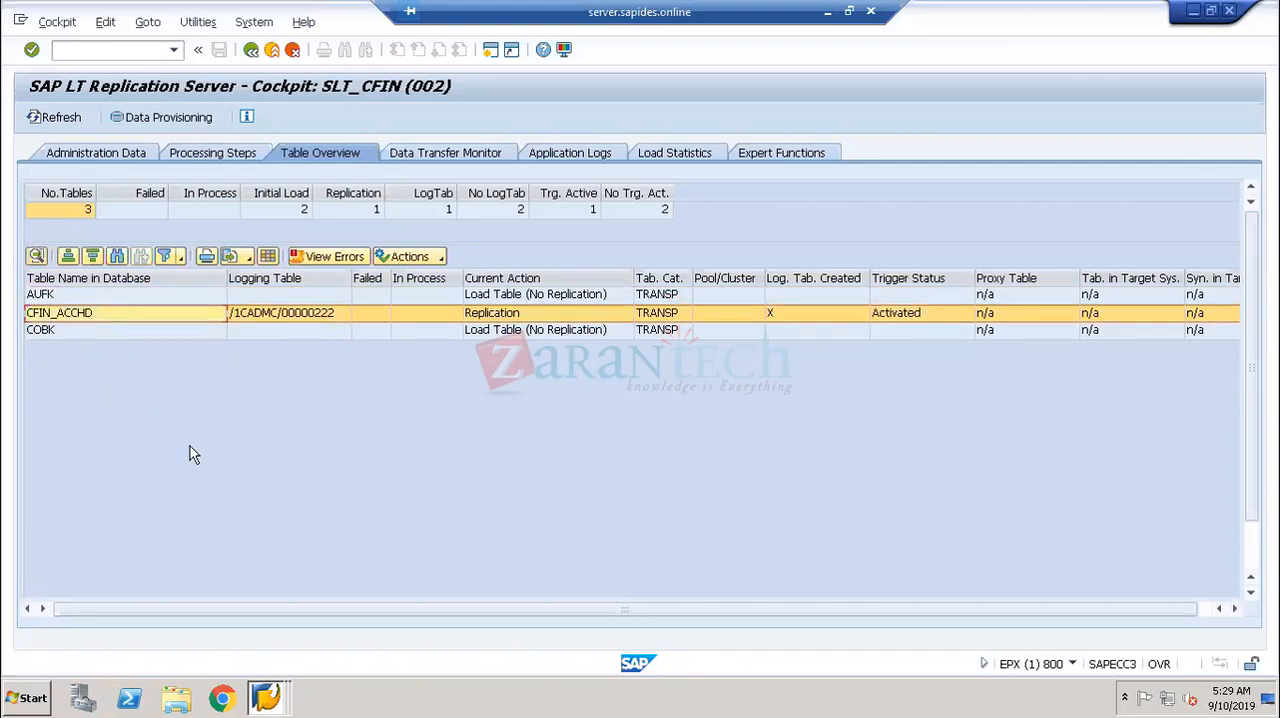
left_click(56, 331)
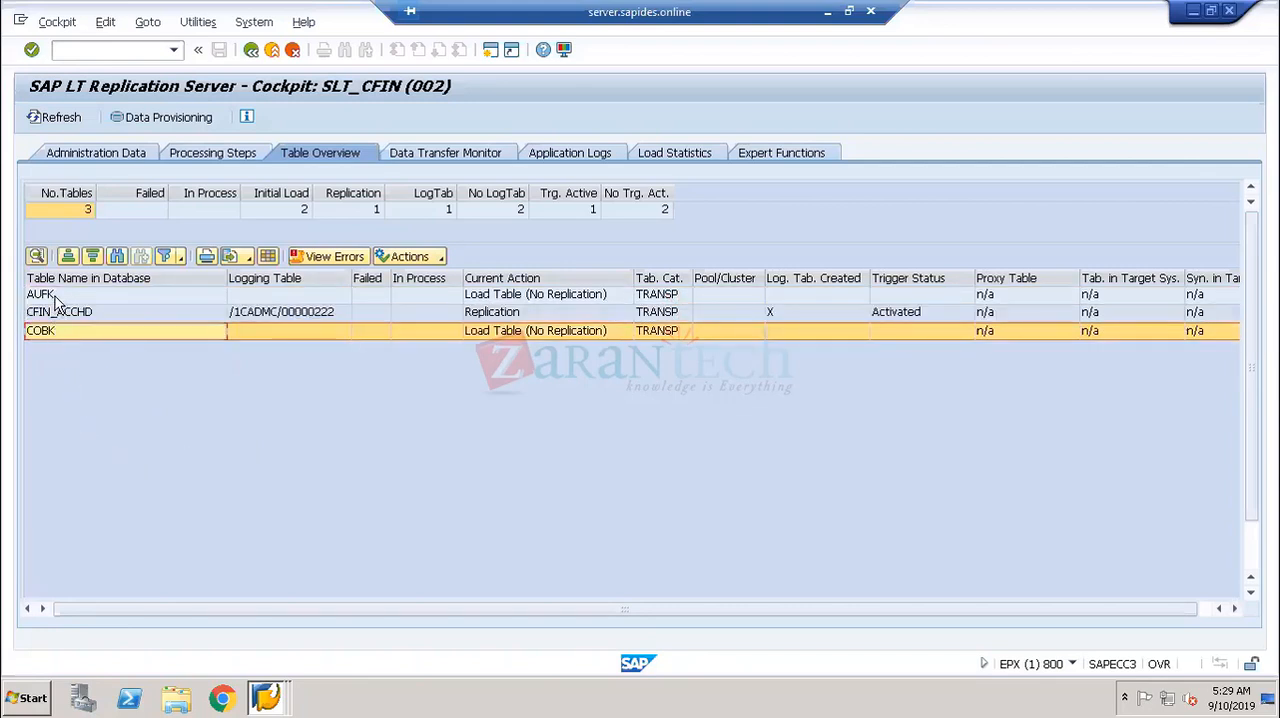
left_click(56, 296)
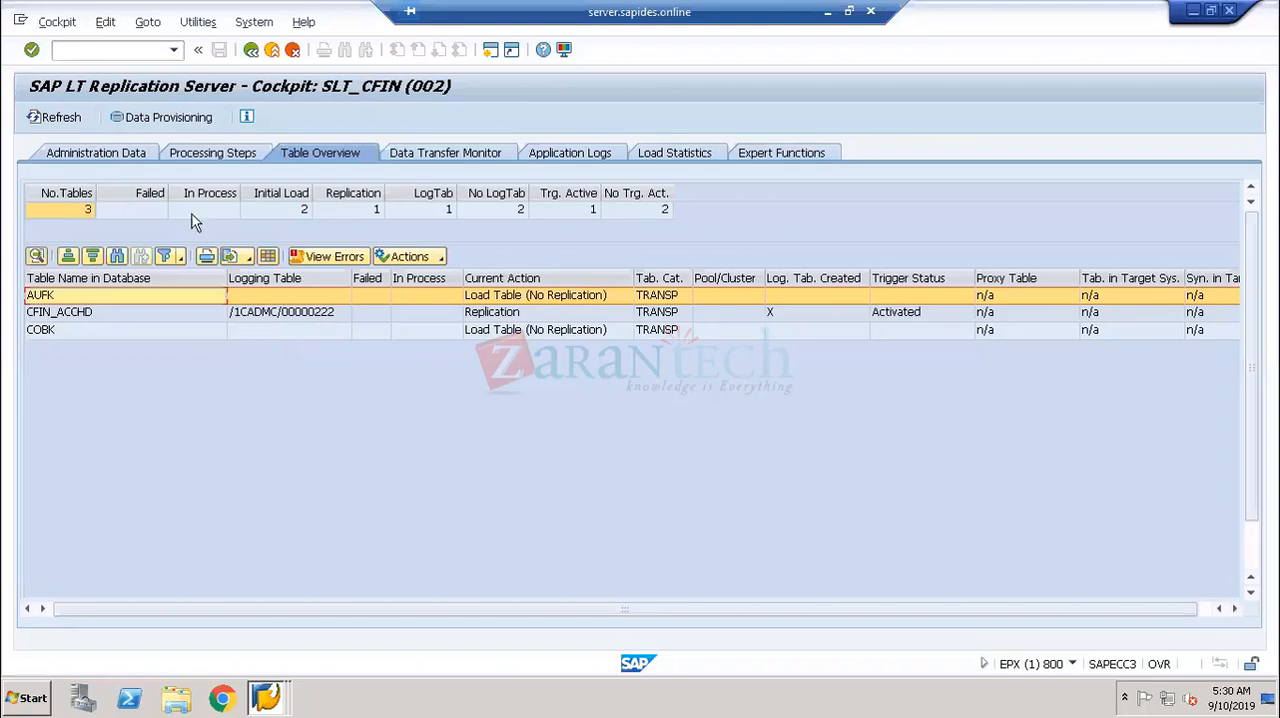
- Reopen mass transfer 002 from the cockpit overview and view its data provisioning options without executing any
left_click(251, 49)
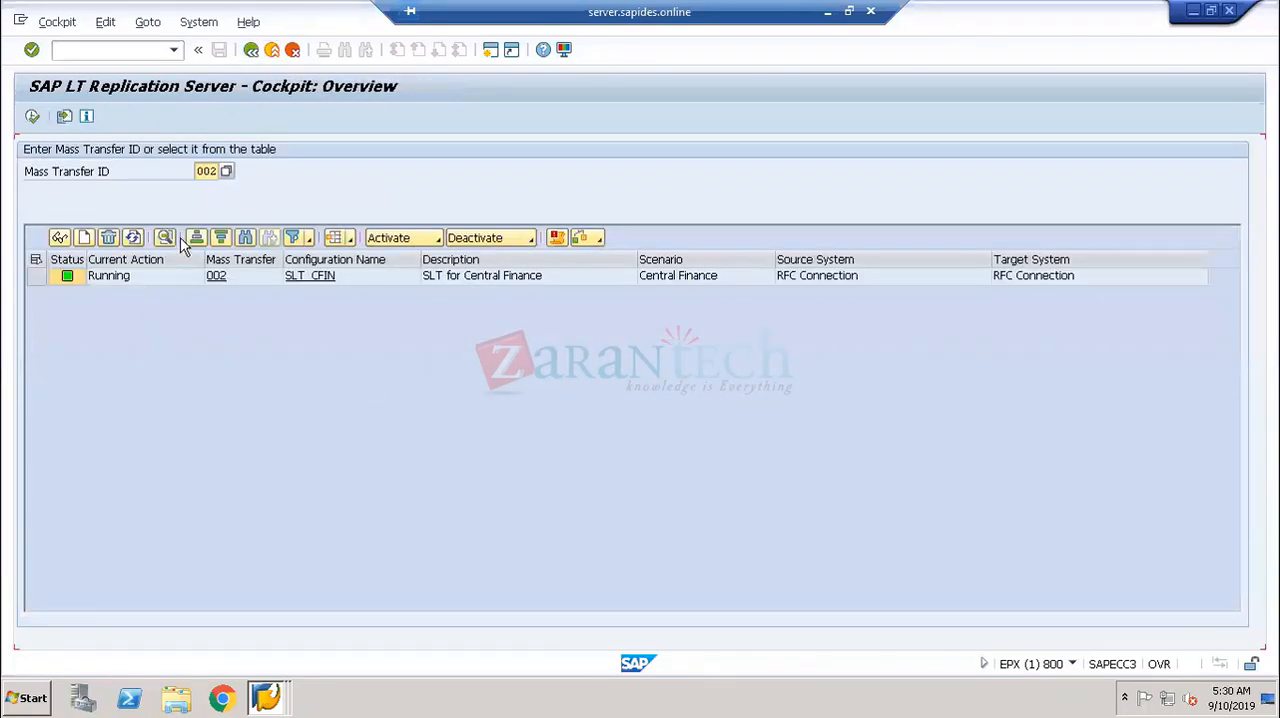
left_click(33, 117)
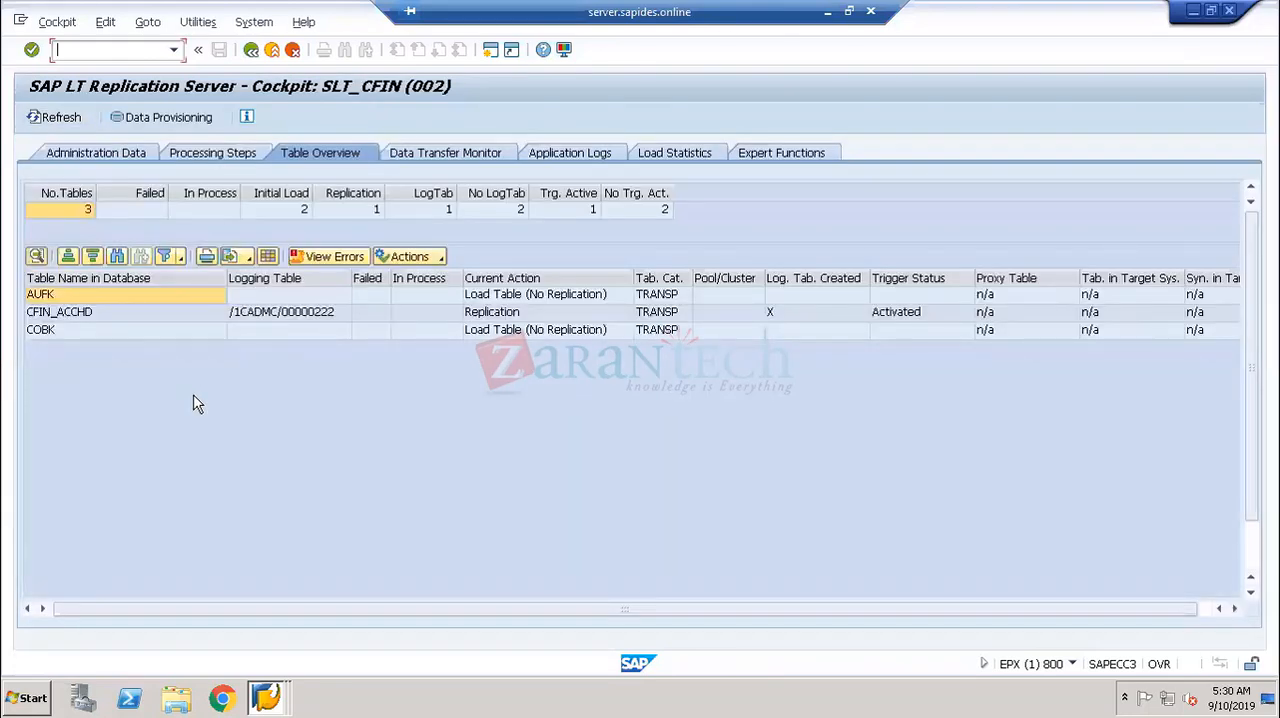
left_click(136, 118)
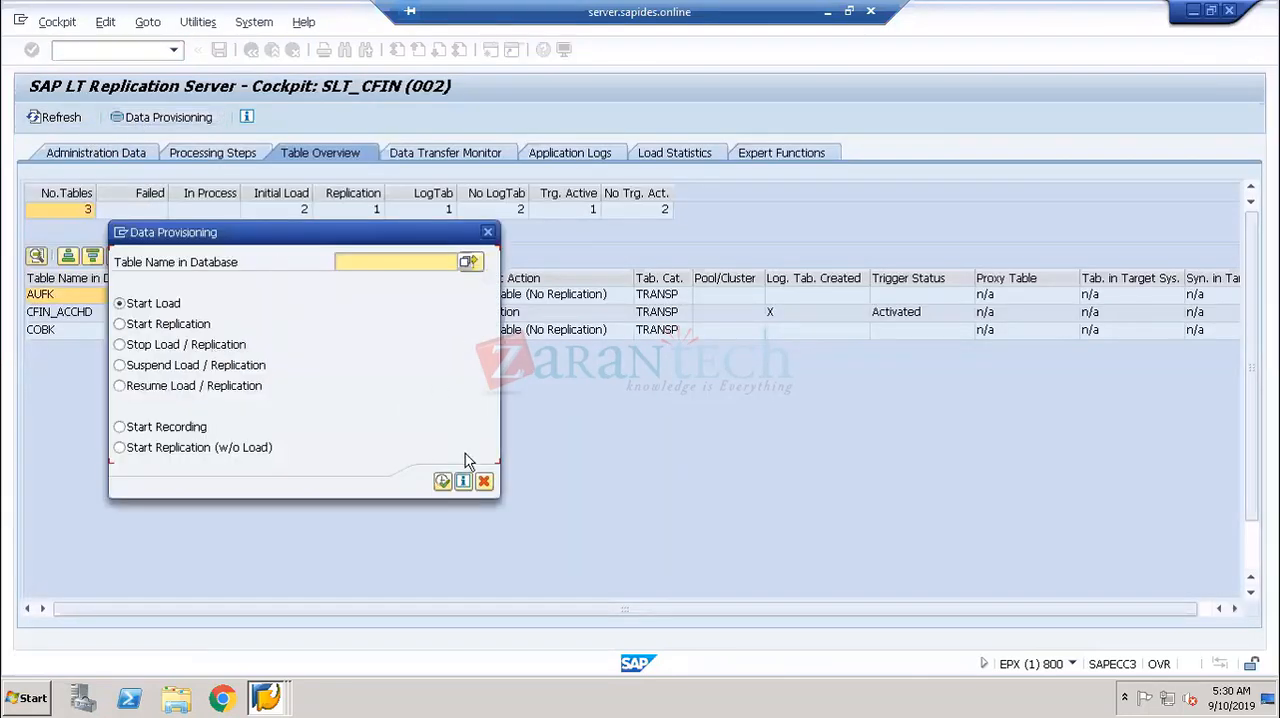
left_click(485, 482)
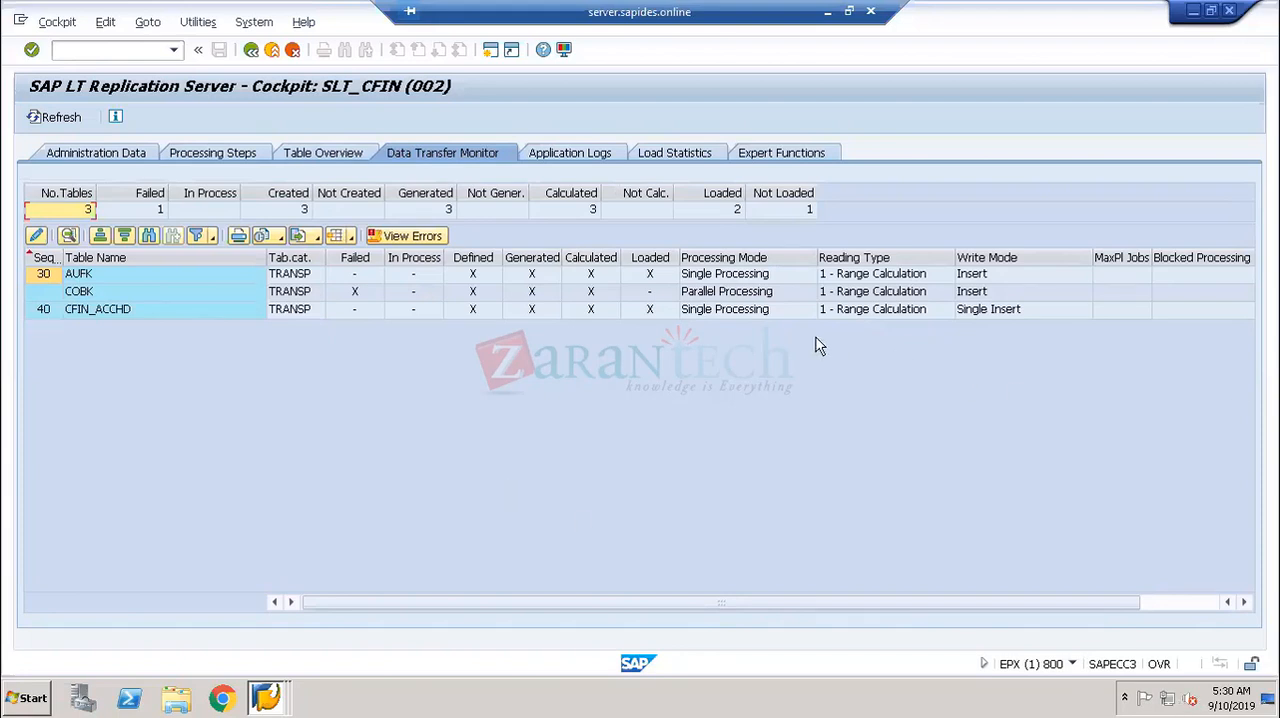
- Compare the processing modes of AUFK, COBK and CFIN_ACCHD in the data transfer monitor
left_click(722, 279)
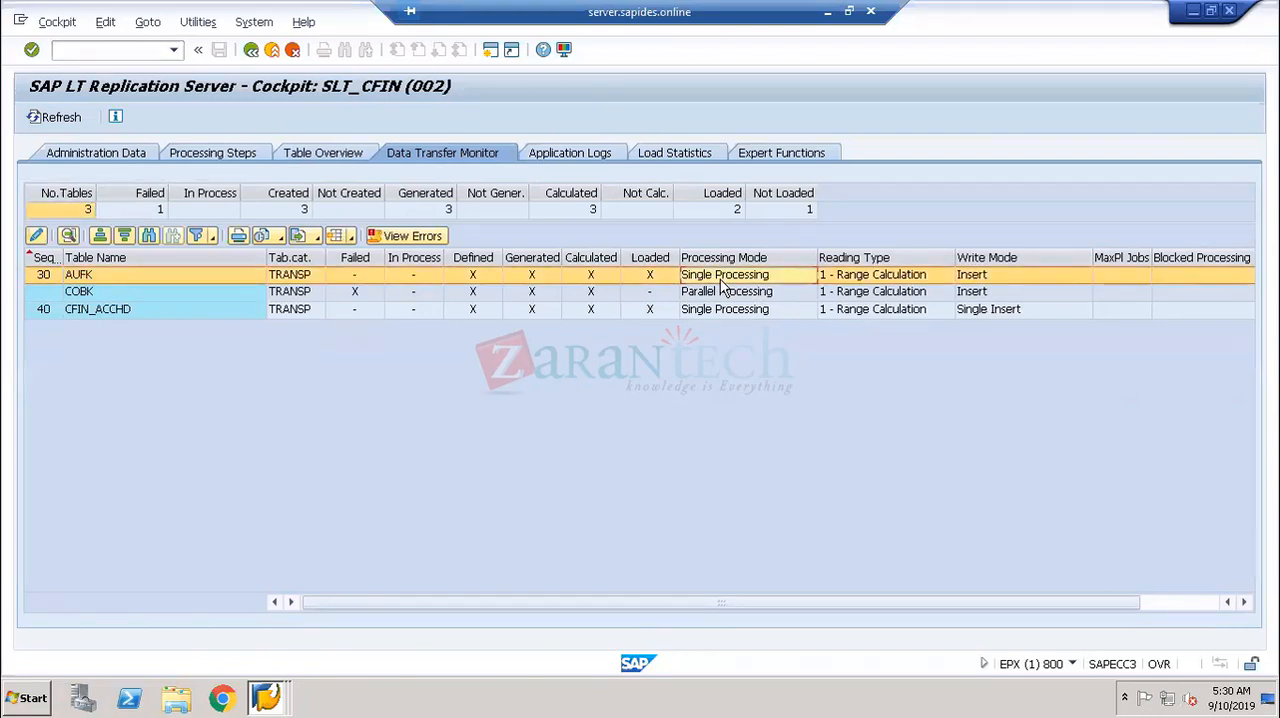
left_click(723, 297)
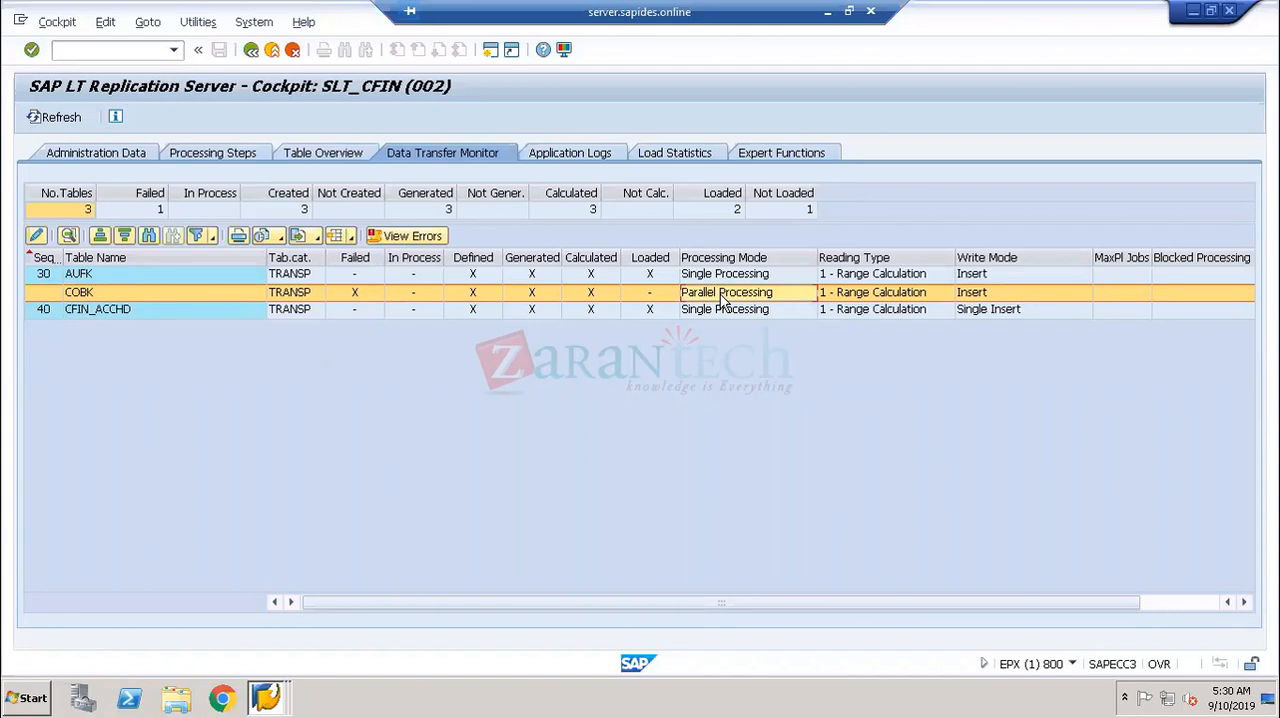
left_click(724, 314)
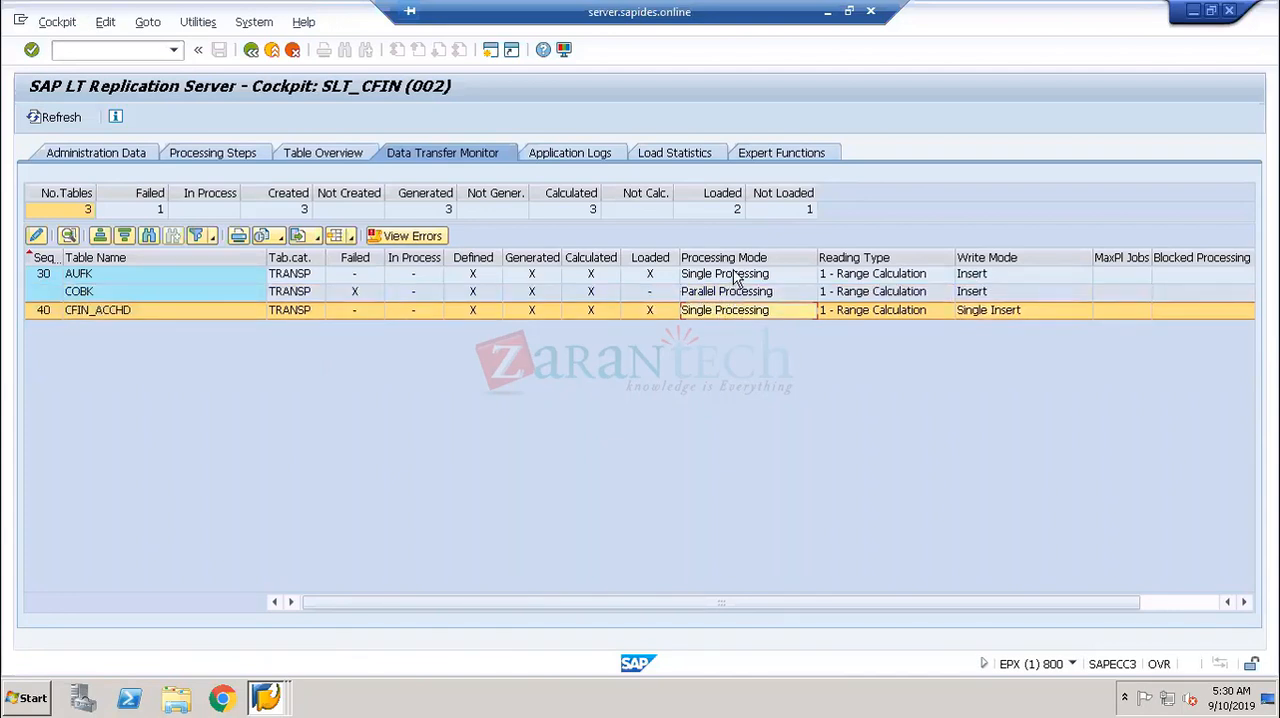
left_click(736, 276)
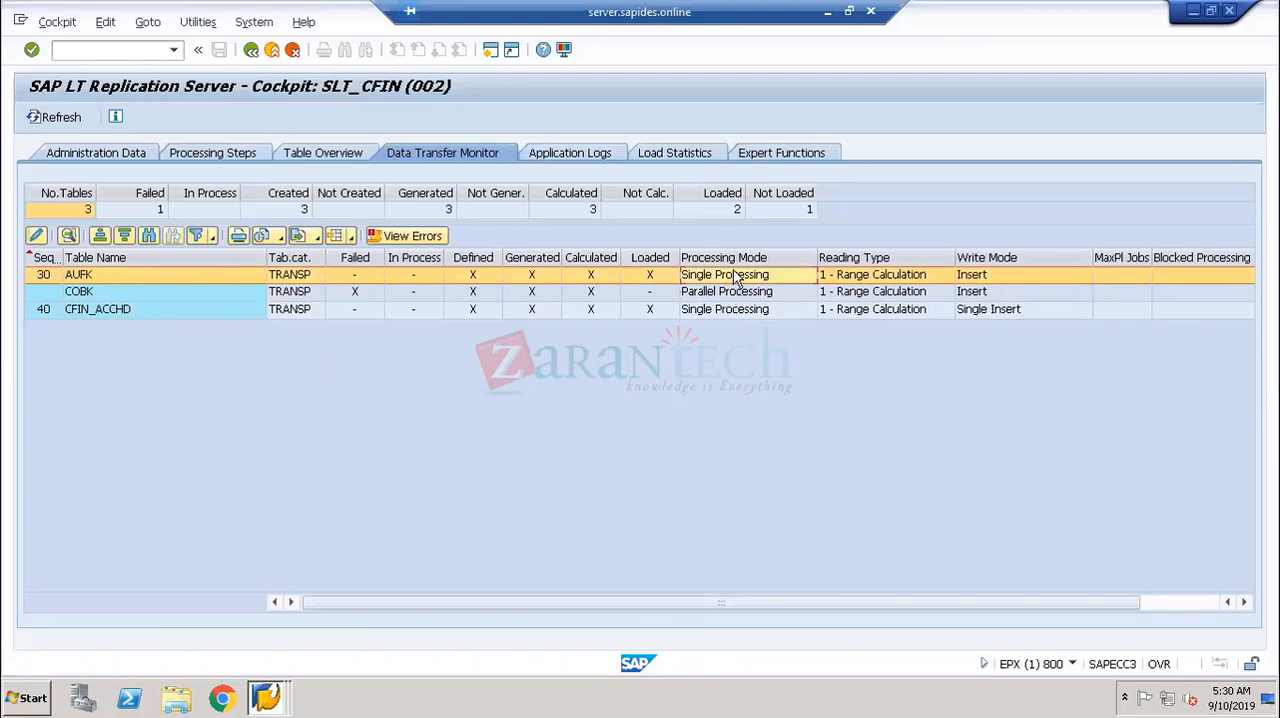
left_click(733, 294)
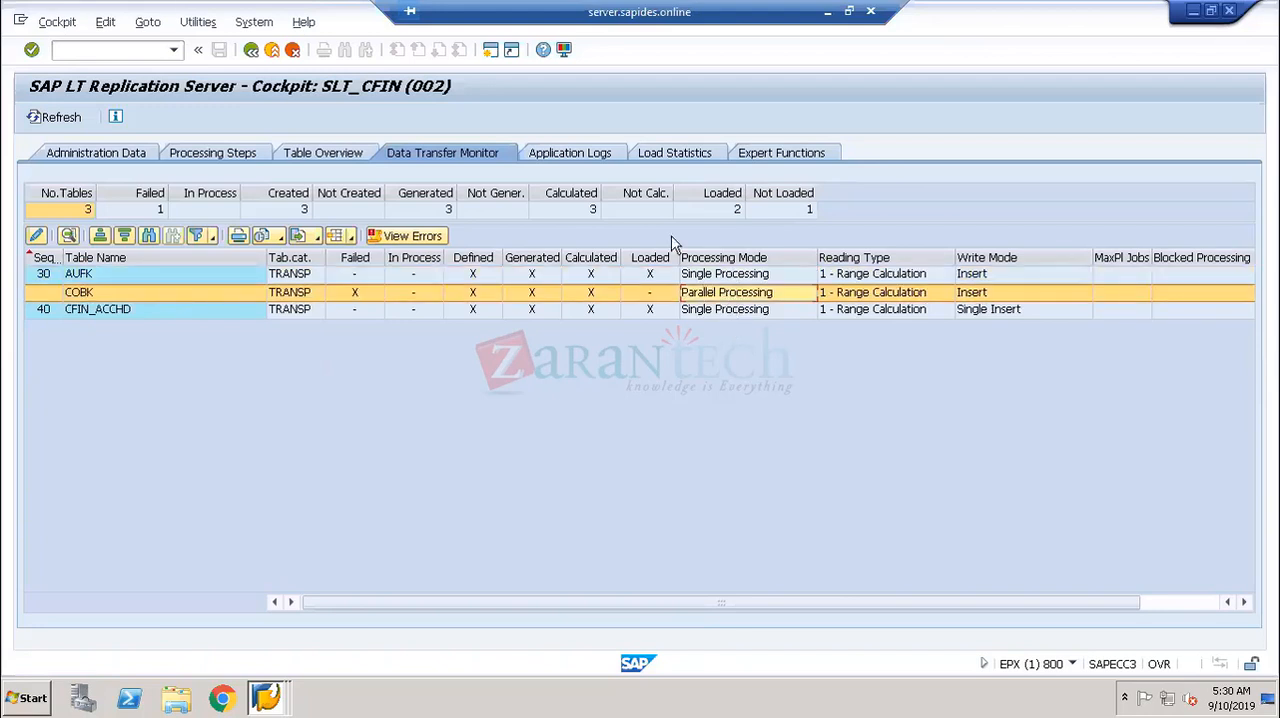
- Filter the application logs by All (Excluding Health Checks) with all message types, and view the load statistics
left_click(600, 154)
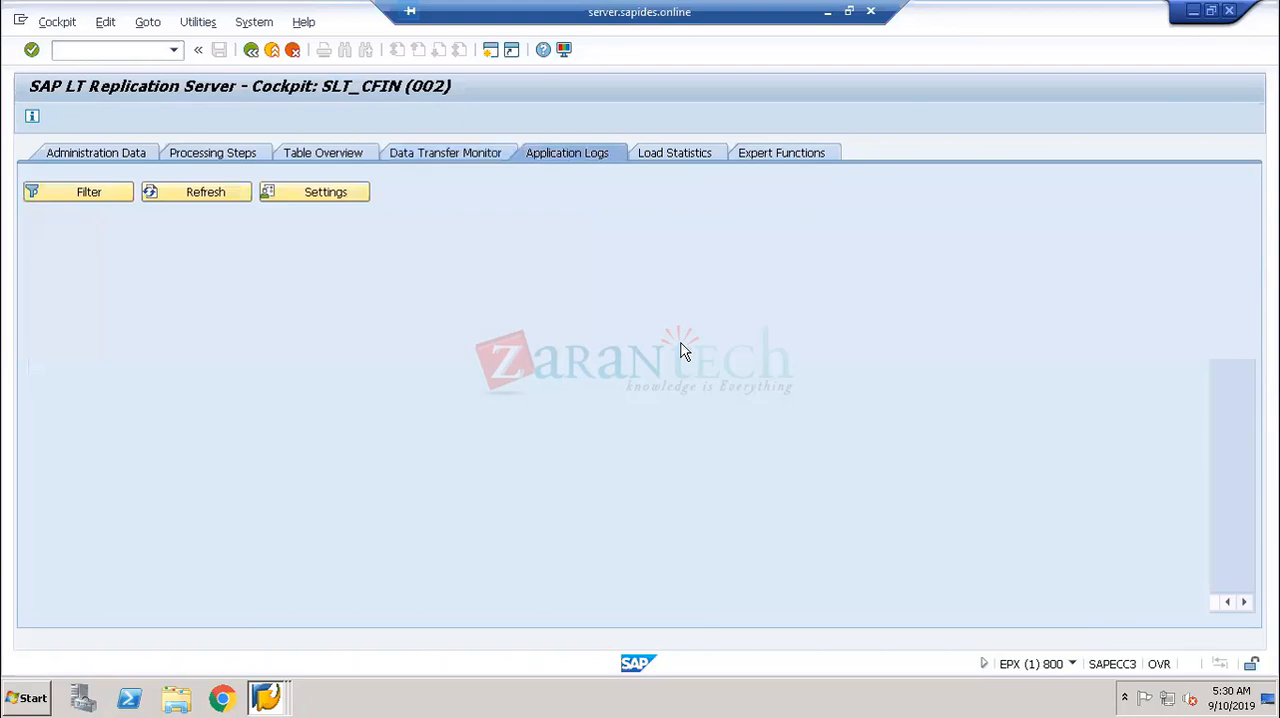
left_click(89, 192)
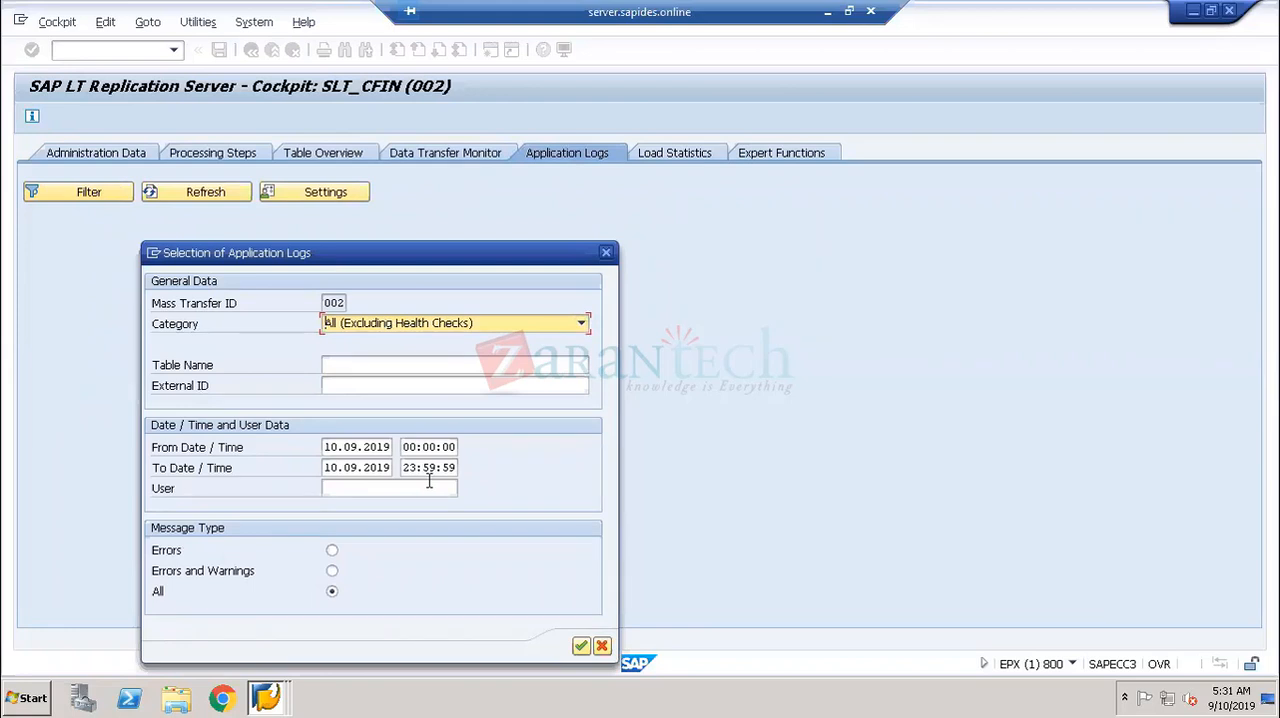
left_click(580, 645)
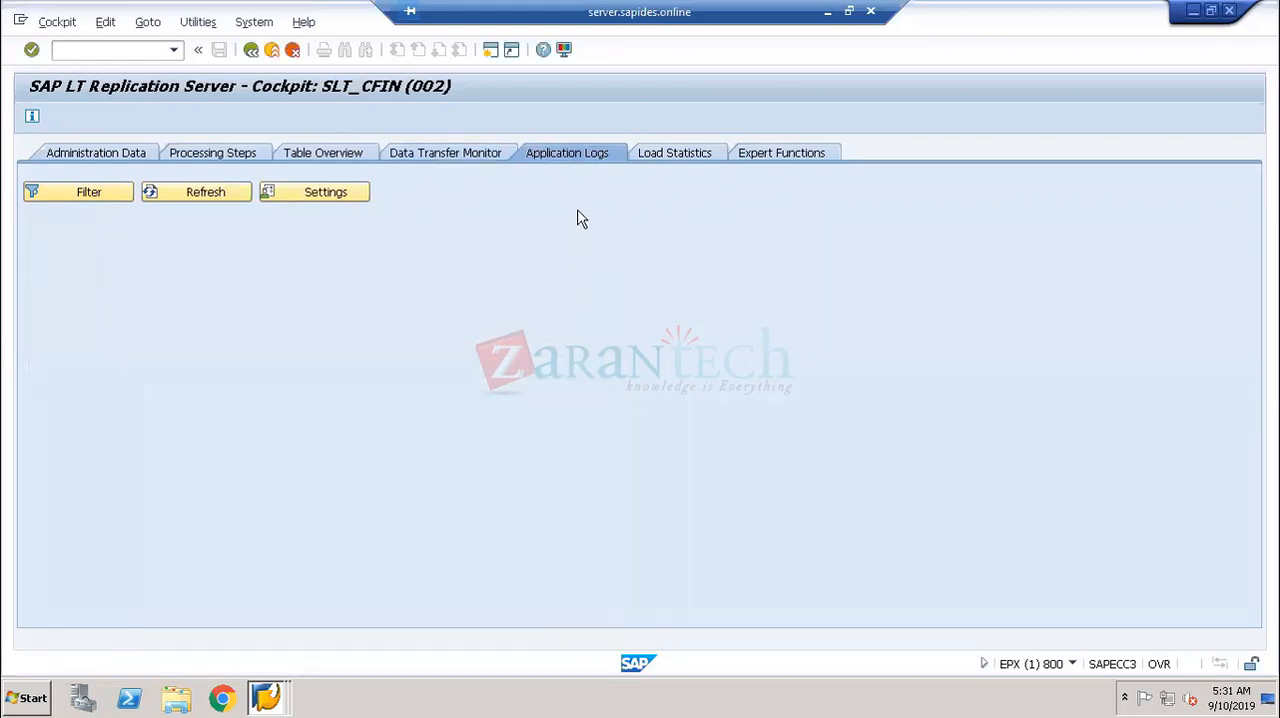
left_click(705, 158)
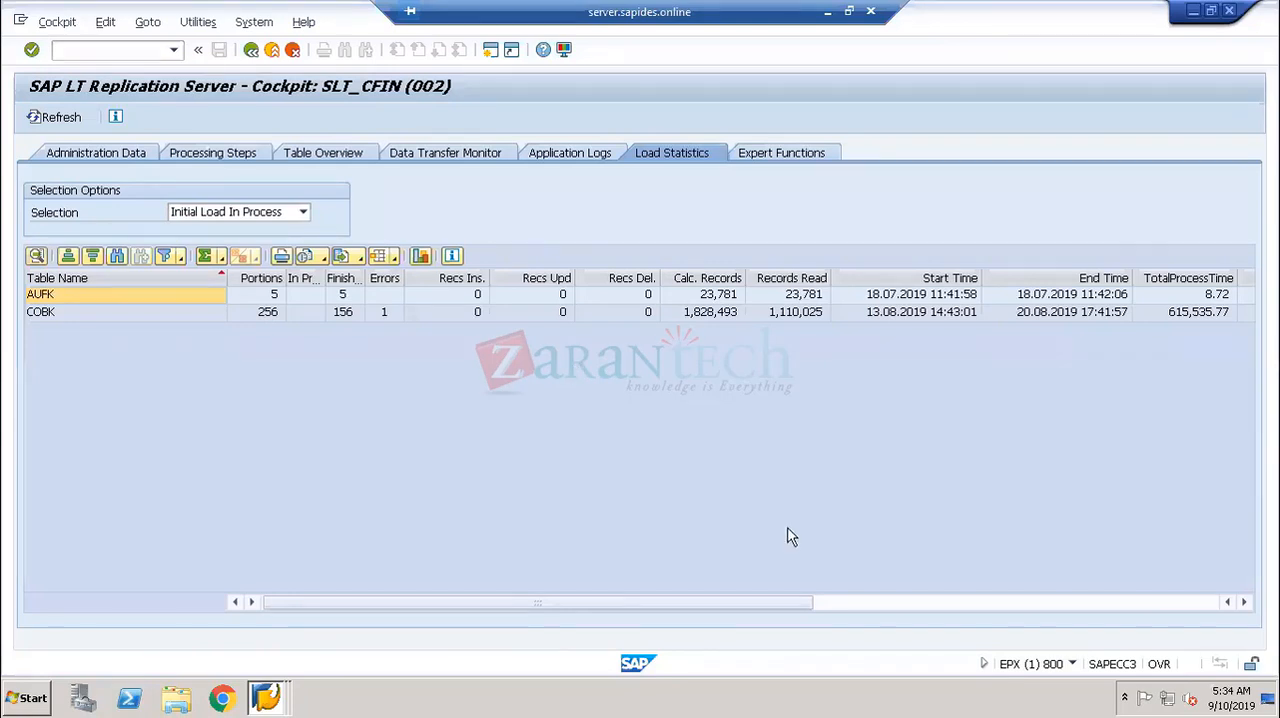
- Display the expert functions and collapse all five function groups
left_click(795, 158)
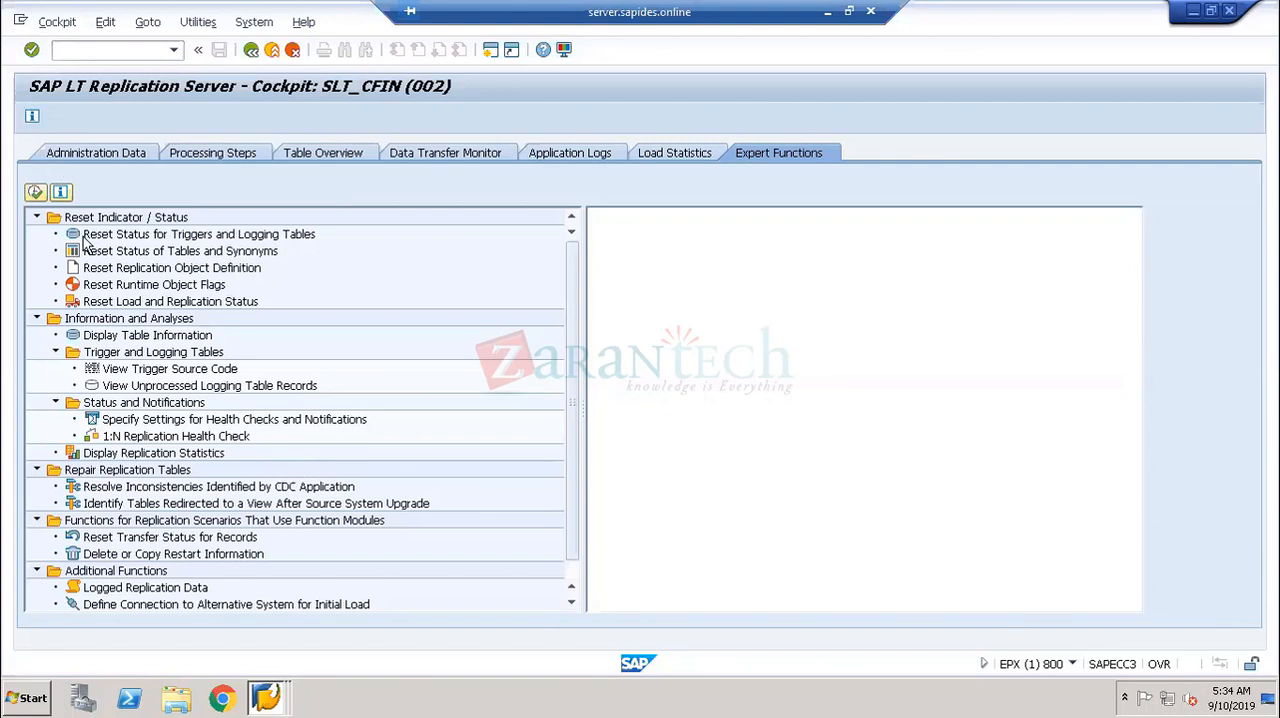
left_click(36, 217)
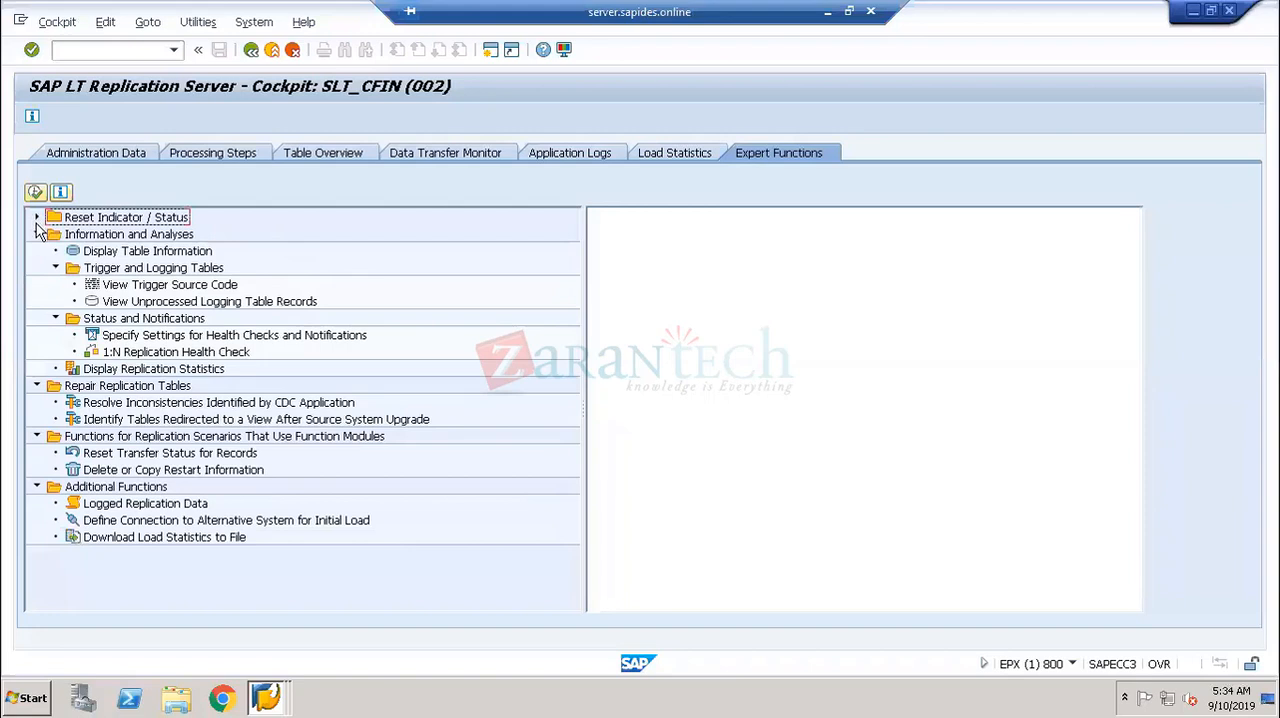
left_click(37, 234)
left_click(36, 251)
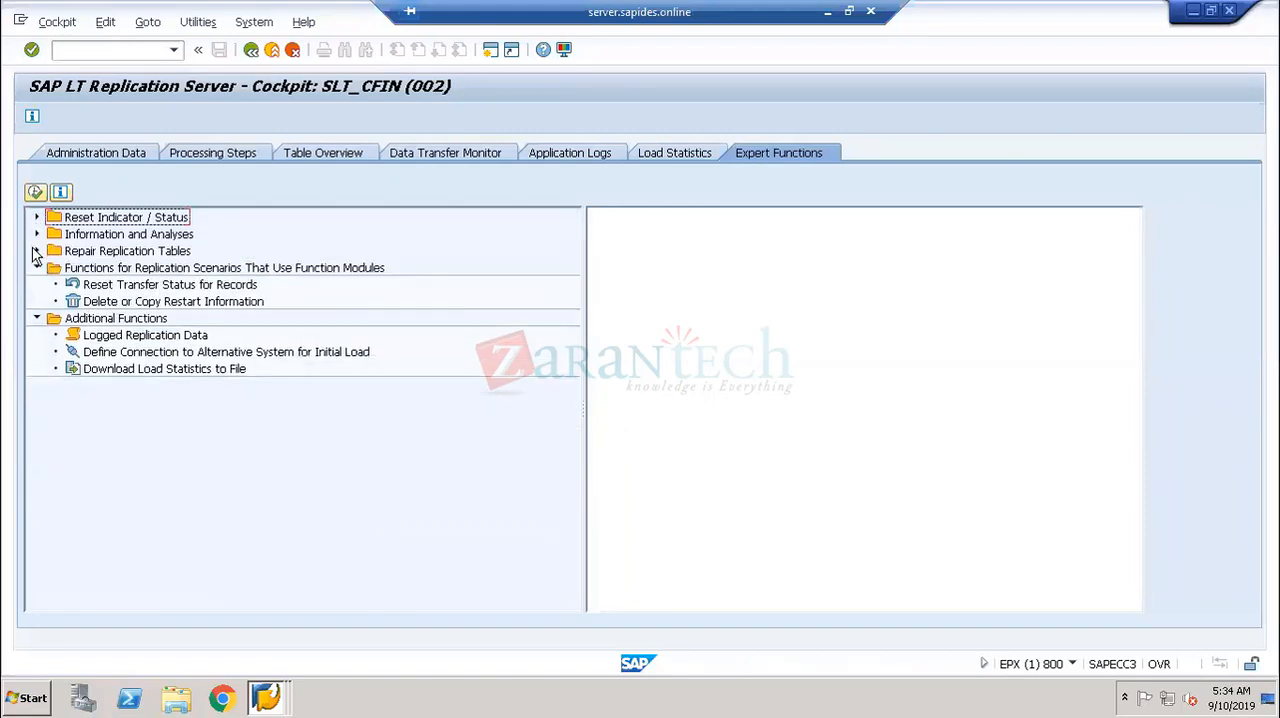
left_click(36, 268)
left_click(36, 285)
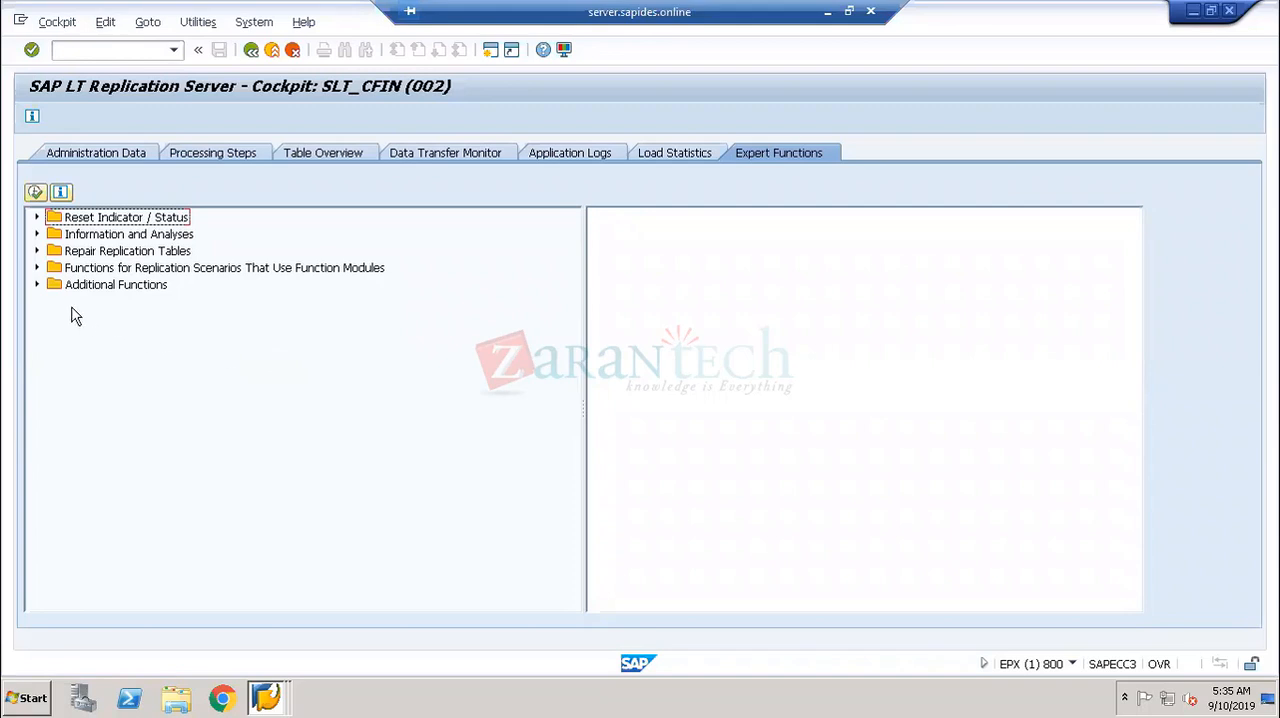
- Look into the Repair Replication Tables group and expand the groups for function module scenarios, Information and Analyses, and Reset Indicator / Status
left_click(36, 251)
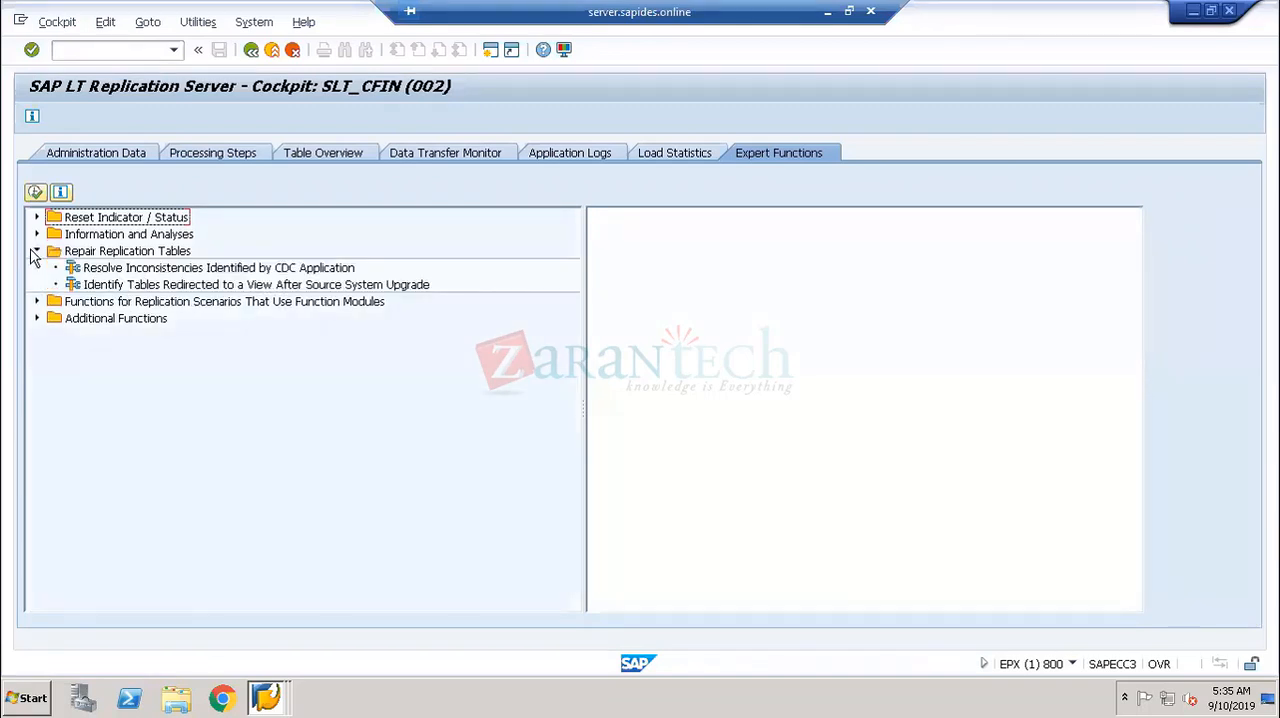
left_click(36, 251)
left_click(37, 268)
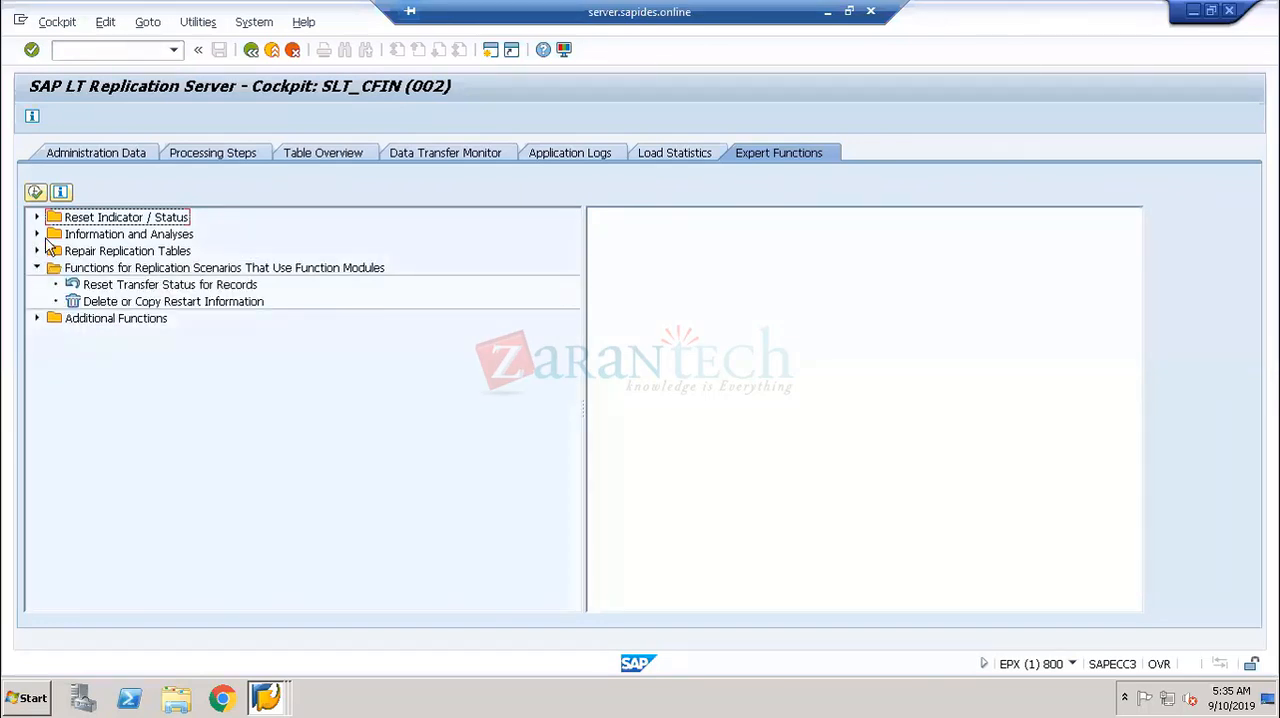
left_click(37, 234)
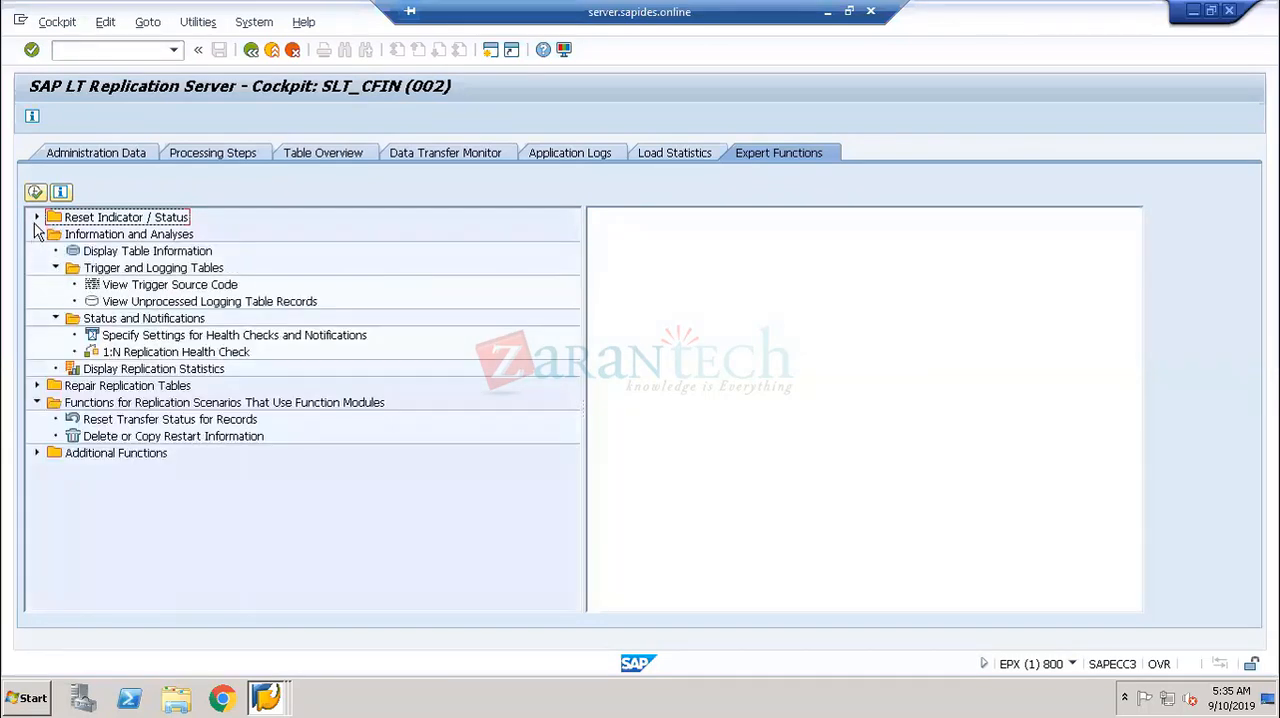
left_click(36, 217)
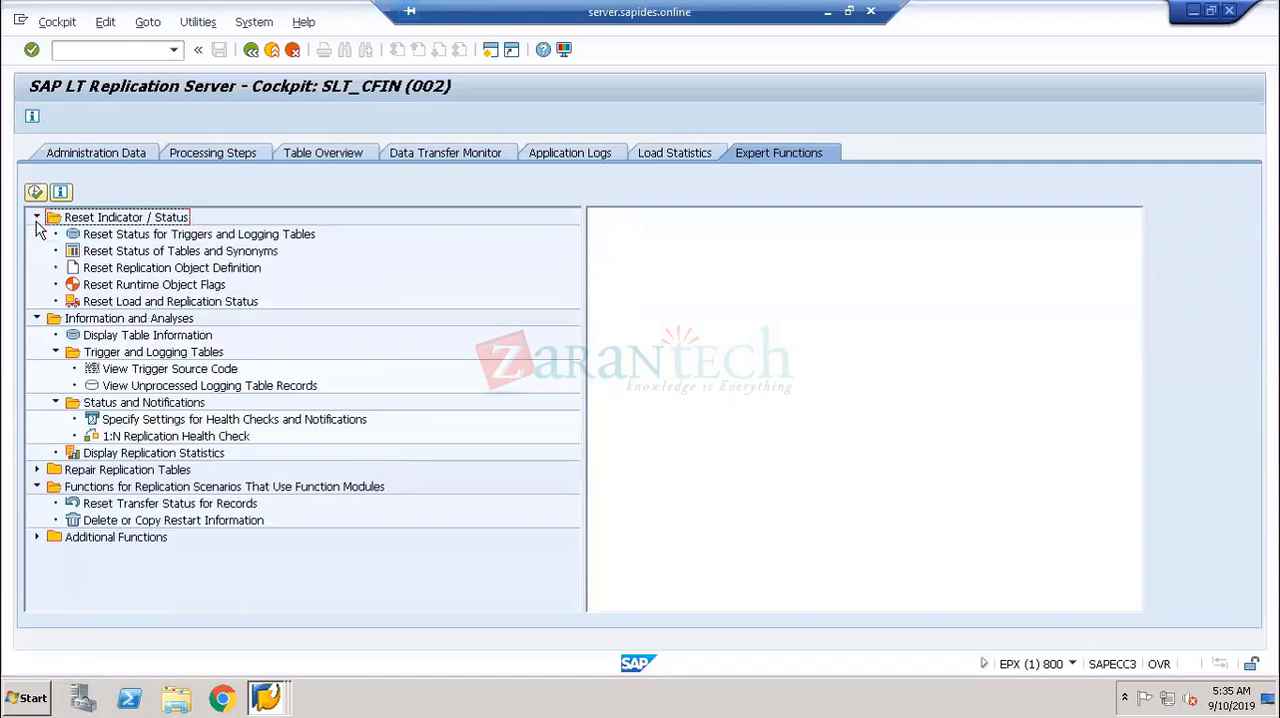
- View the selection screen of Reset Status for Triggers and Logging Tables, and open the View Trigger Source Code function
double_click(136, 236)
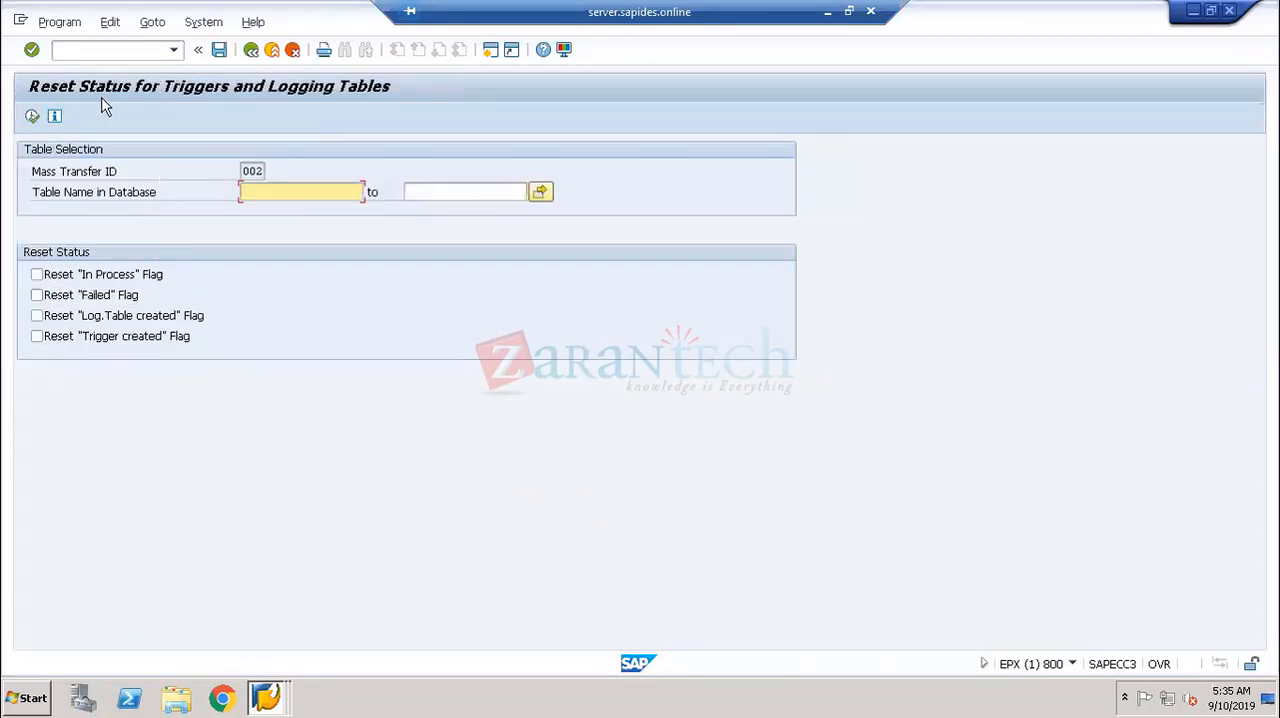
left_click(251, 49)
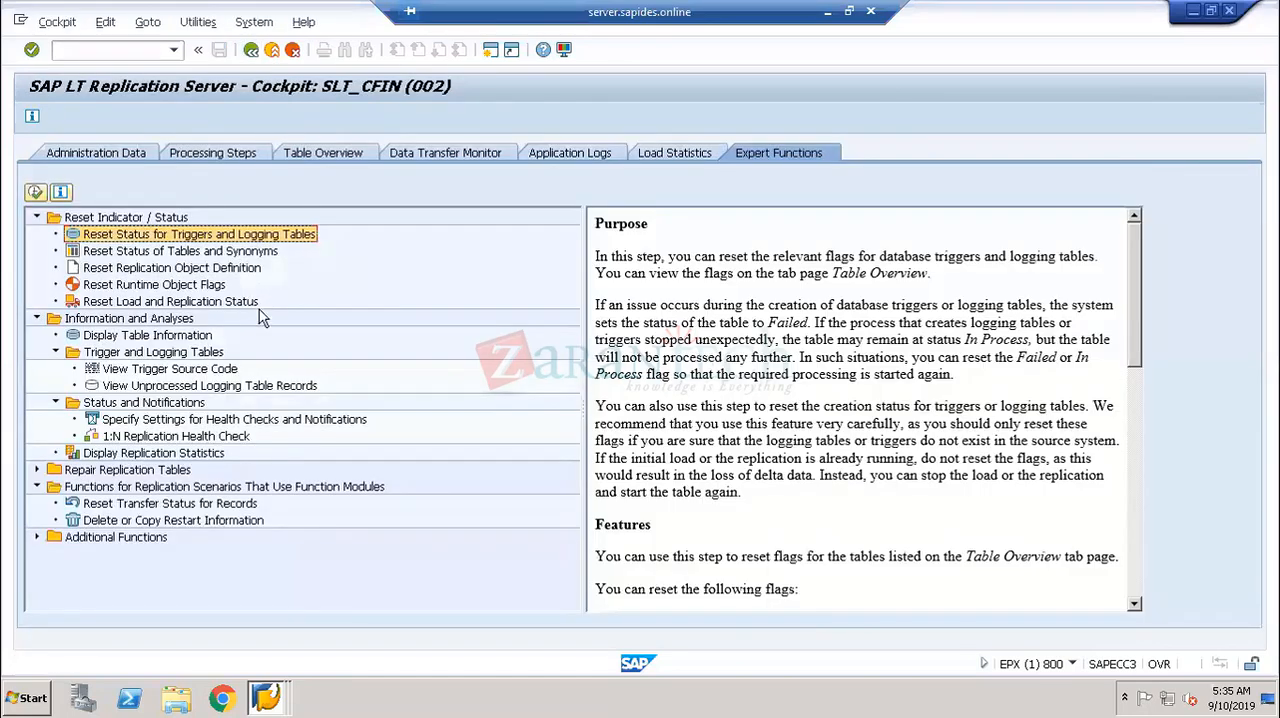
left_click(157, 338)
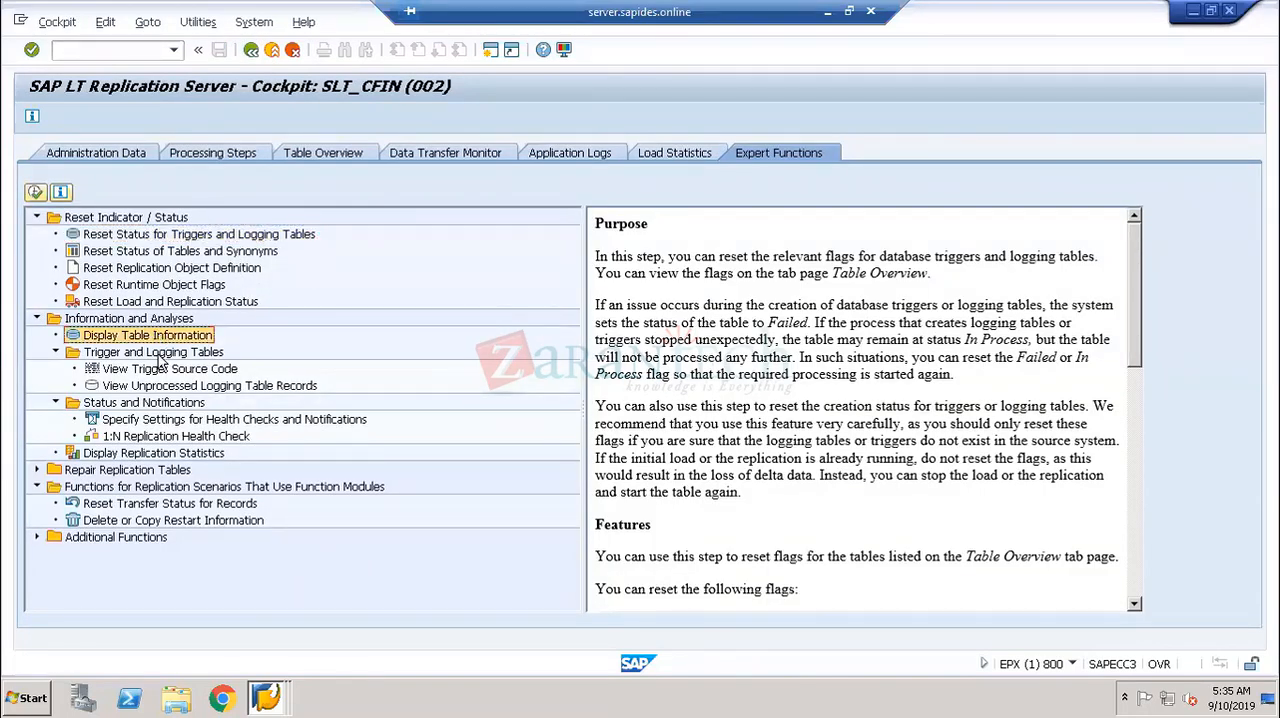
double_click(160, 372)
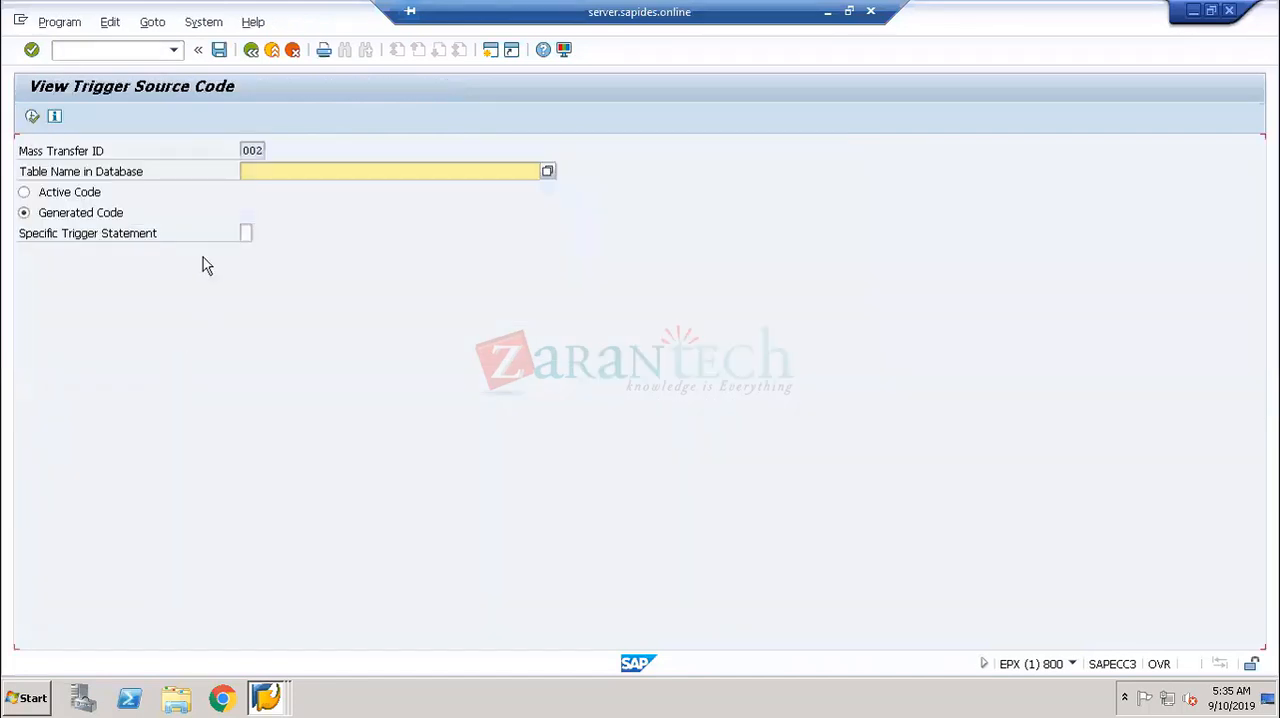
- Leave the View Trigger Source Code function, exit the SAP LT Replication Server cockpit, and close its session
left_click(251, 49)
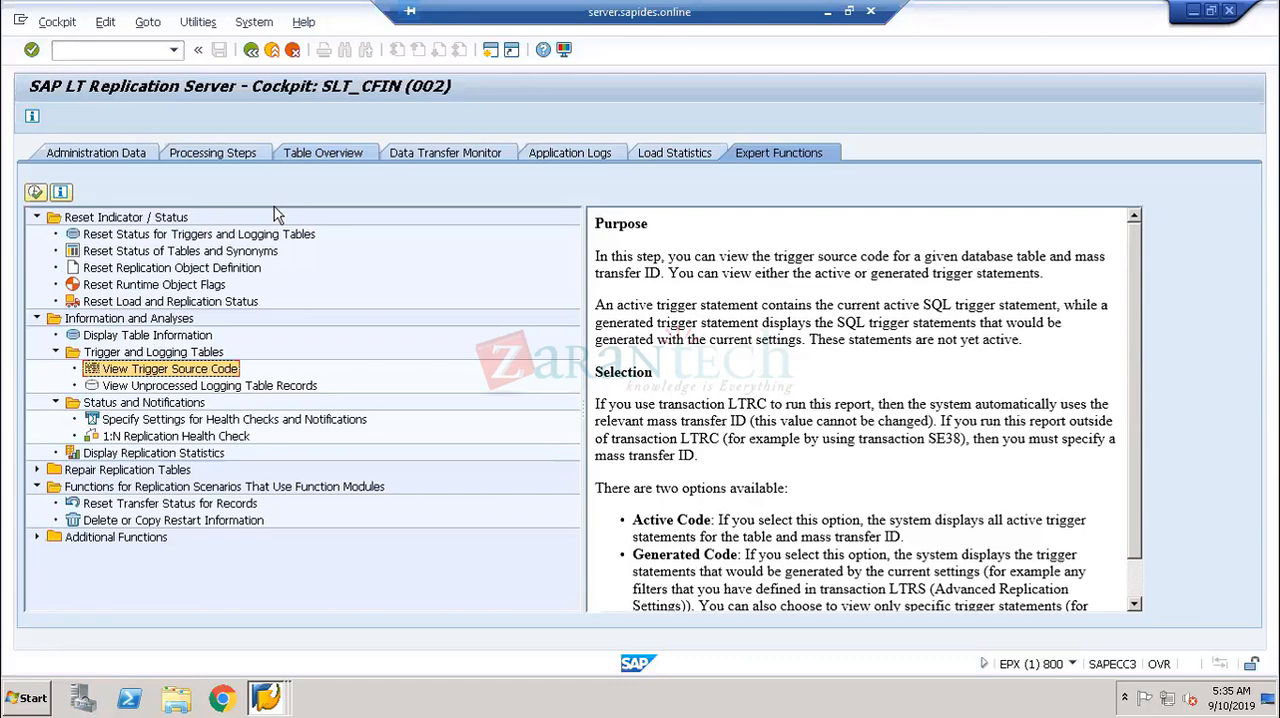
left_click(251, 50)
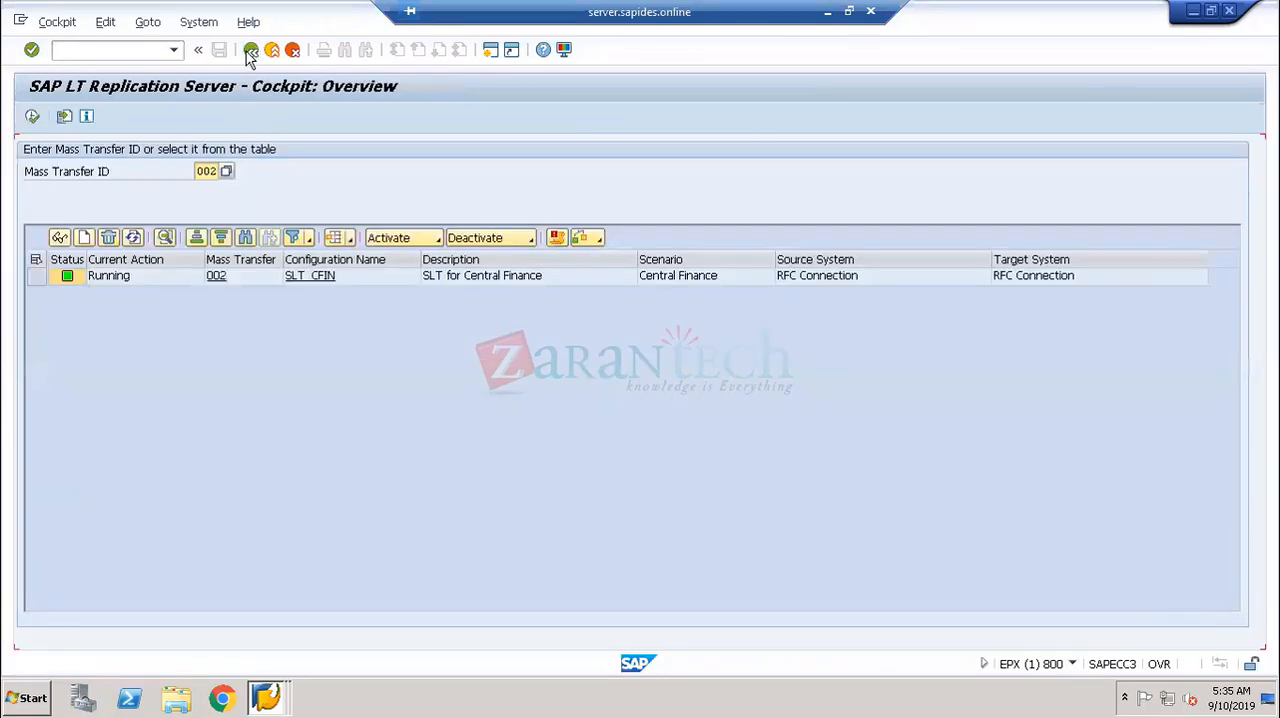
left_click(251, 50)
left_click(271, 50)
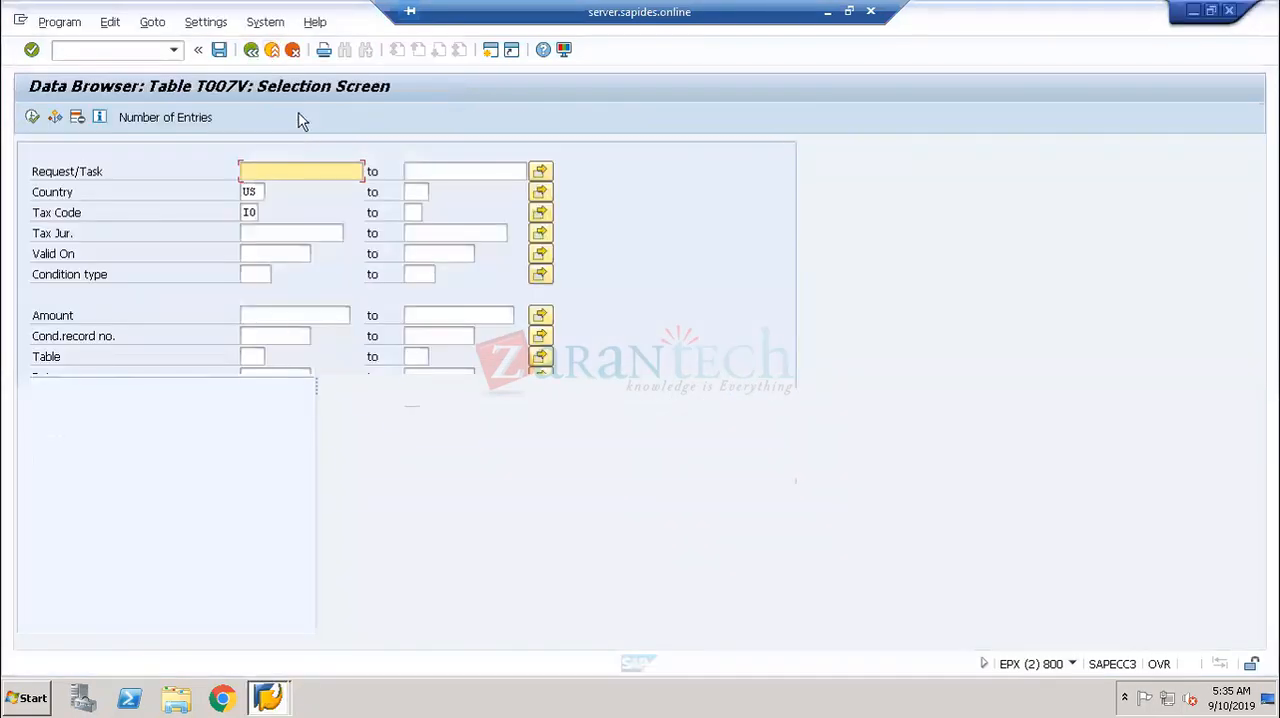
- Exit the Data Browser for table T007V and log off from the remaining SAP session
left_click(271, 50)
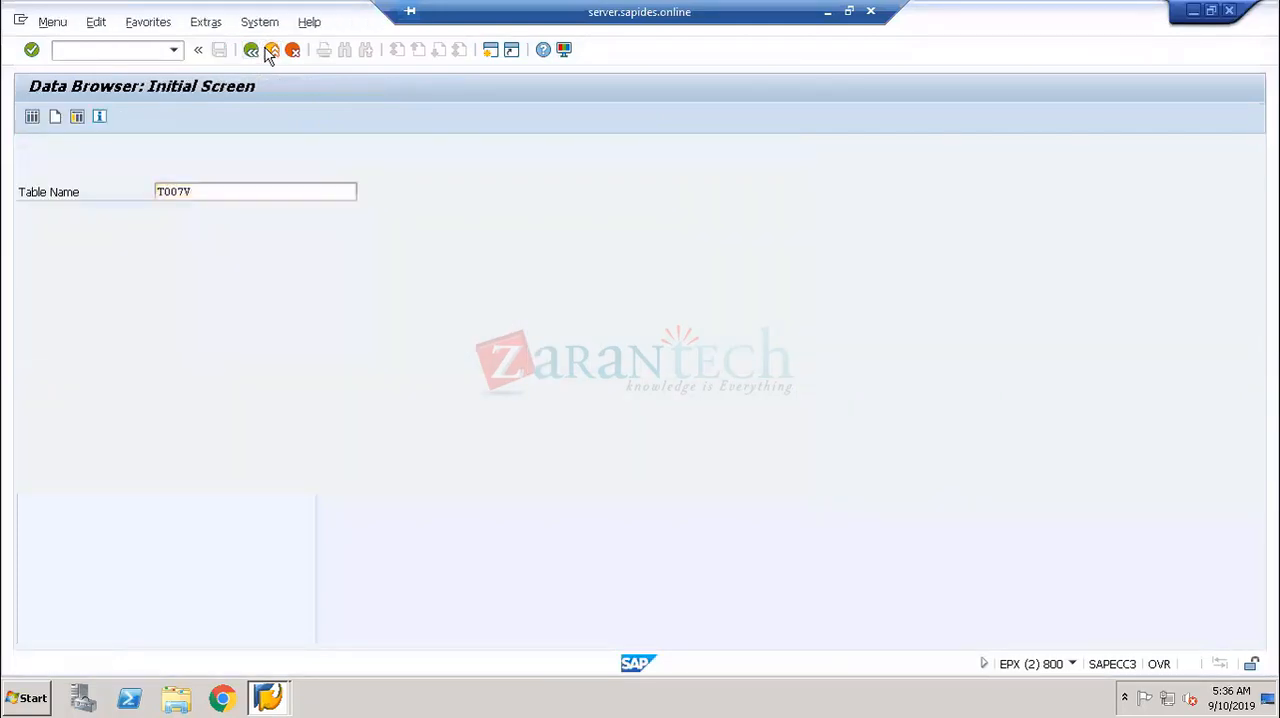
left_click(271, 50)
left_click(271, 50)
left_click(189, 345)
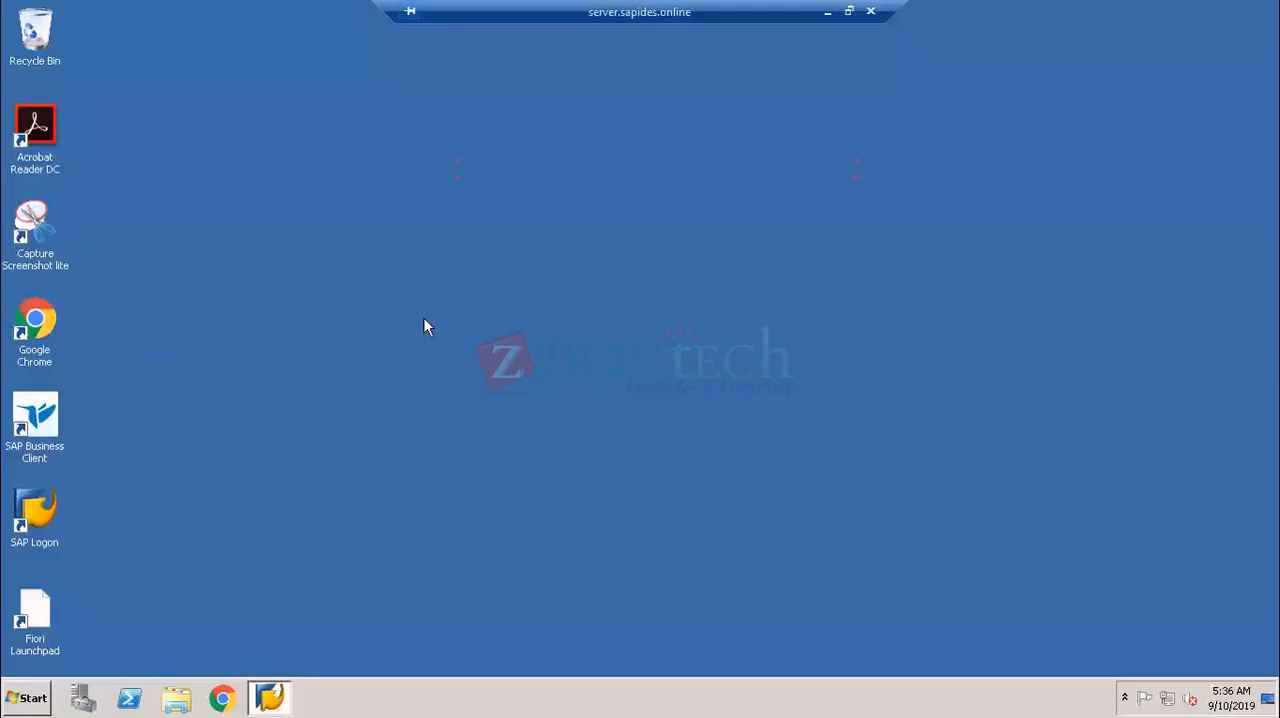
- Log on to the ECC6-EhP8 system in client 800, choosing the test user and entering the account password
left_click(265, 698)
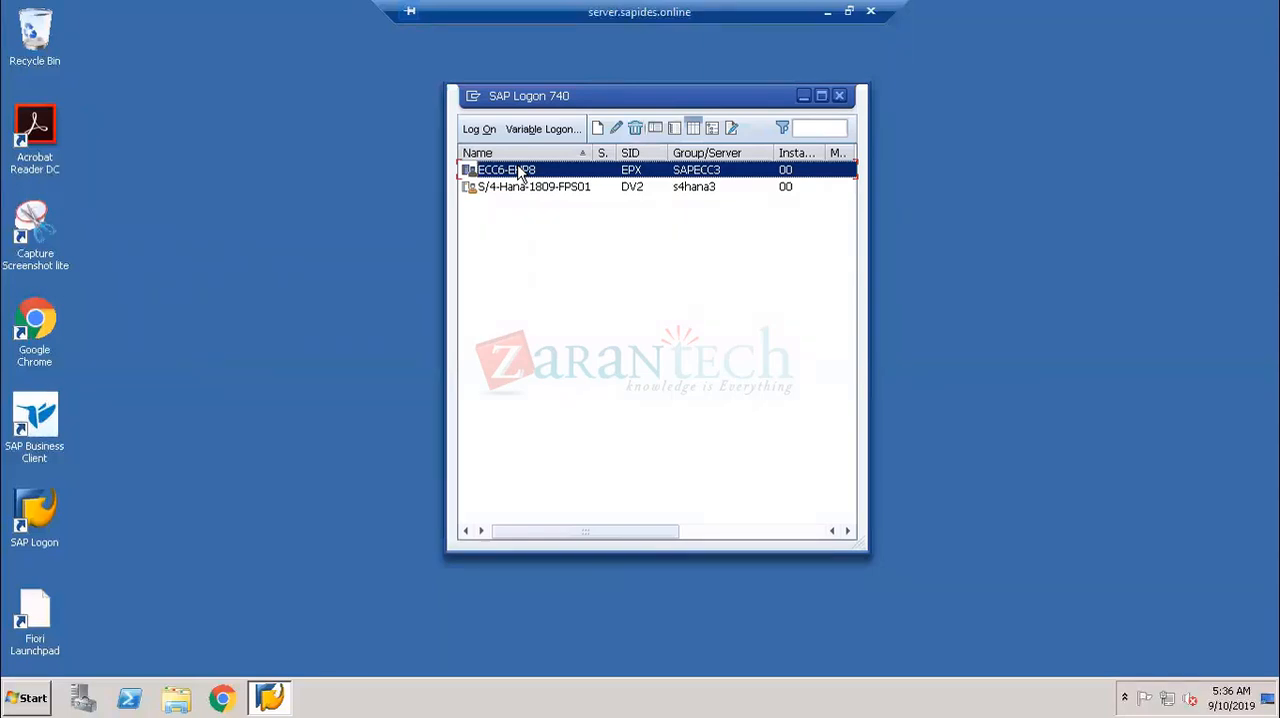
double_click(519, 174)
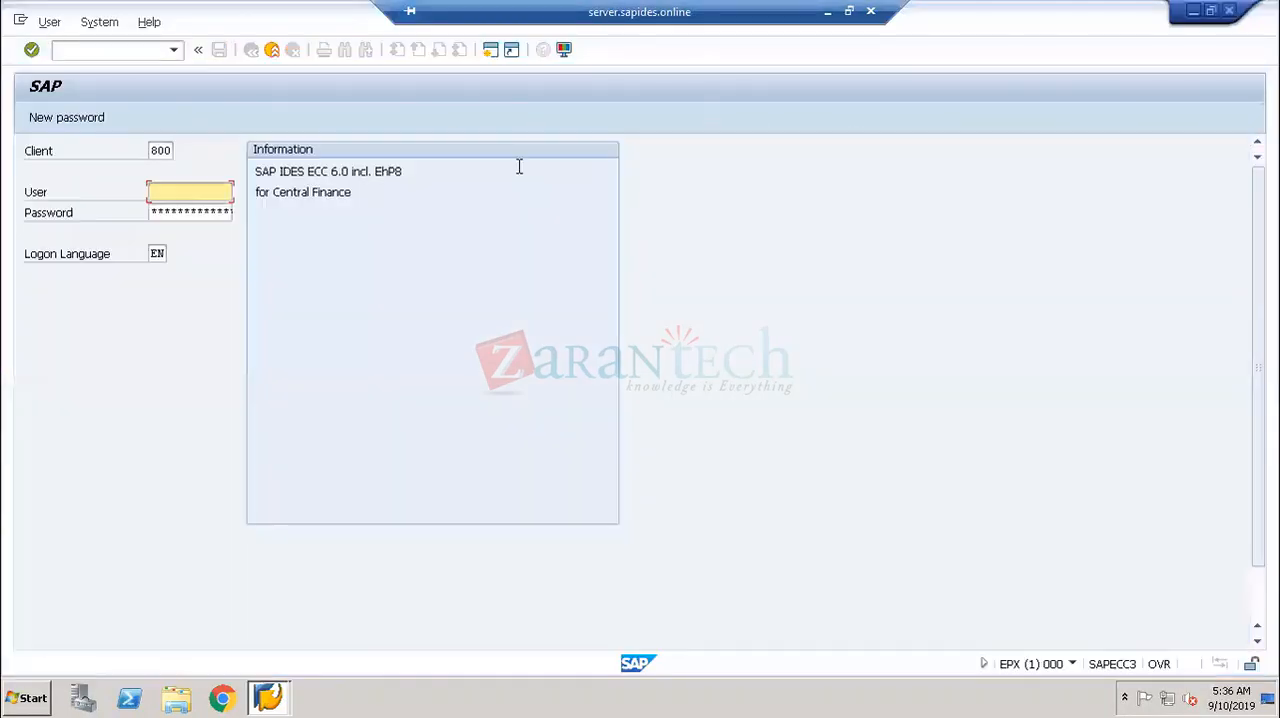
left_click(185, 191)
left_click(175, 214)
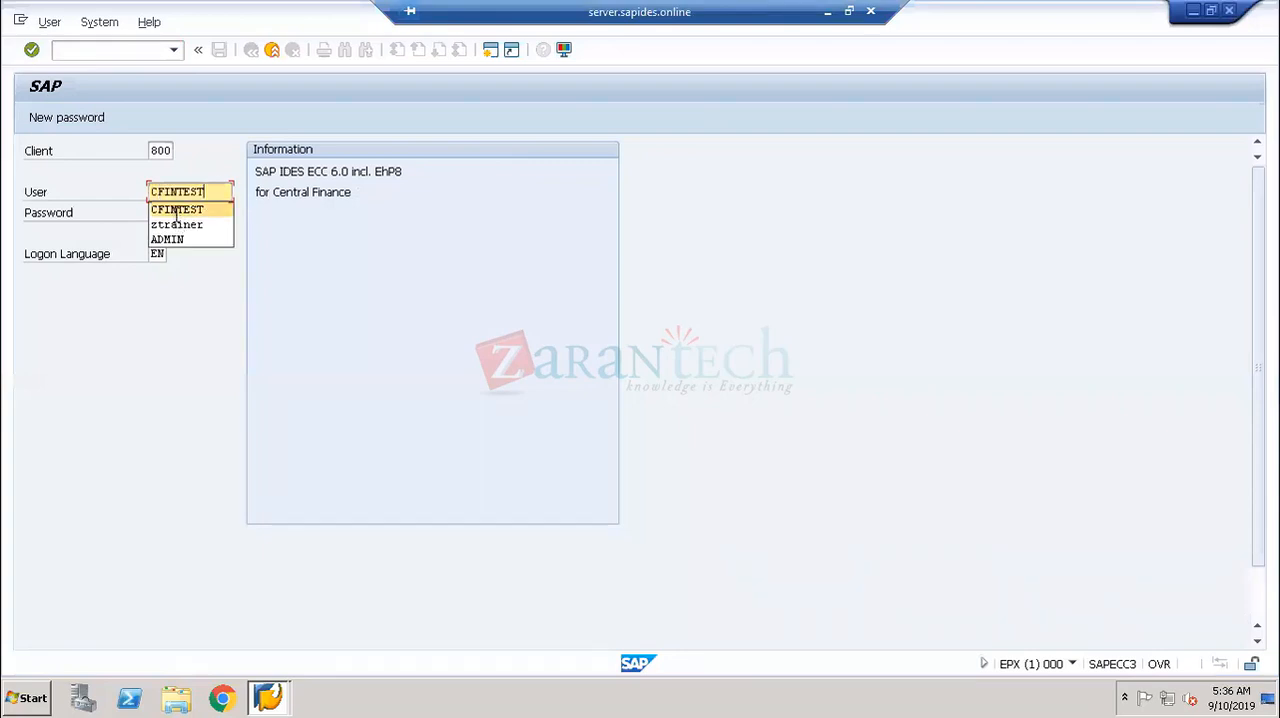
left_click(176, 214)
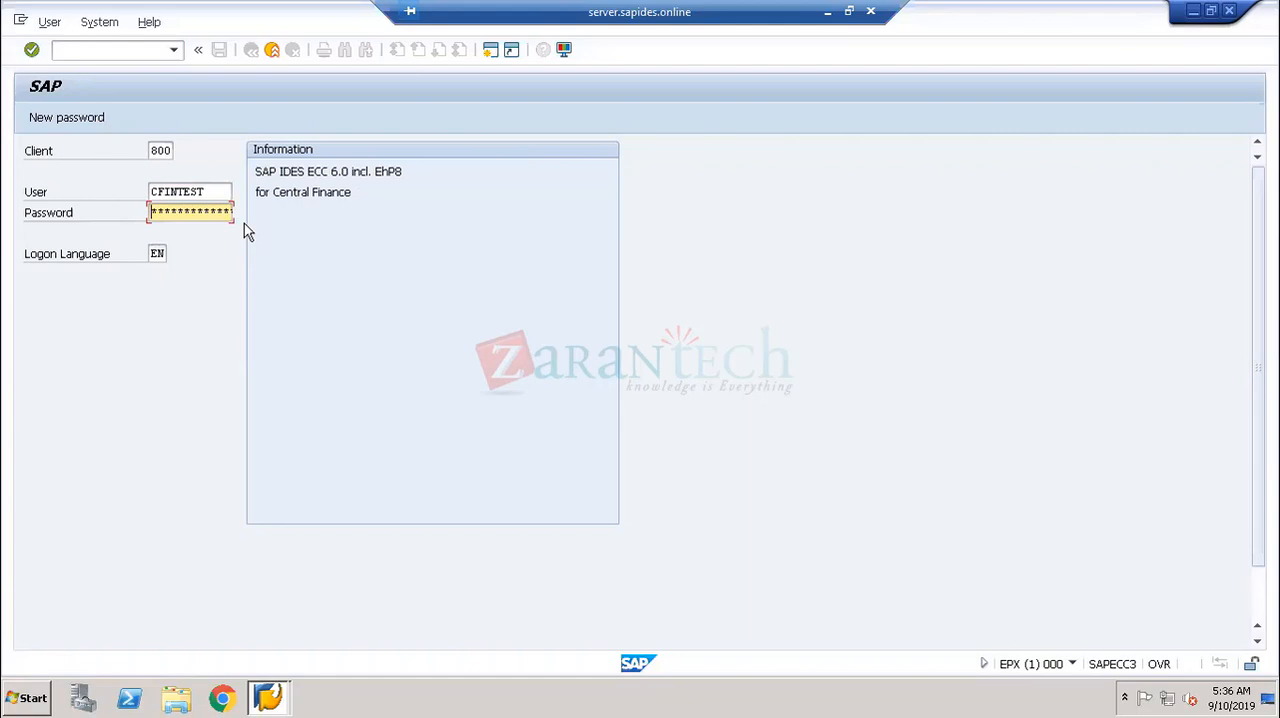
type("*****")
key("Return")
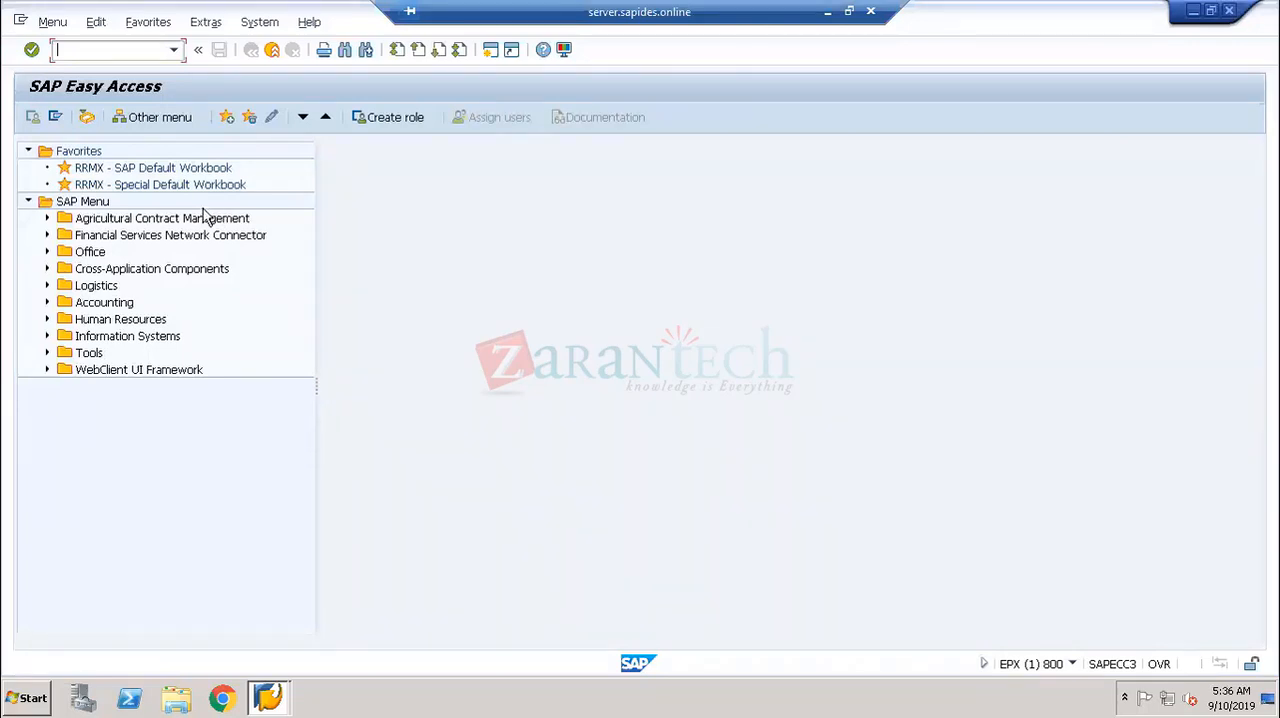
- Open the SAP Application Interface Framework customizing by running the earlier used transaction /N/AIF/CUST
left_click(176, 54)
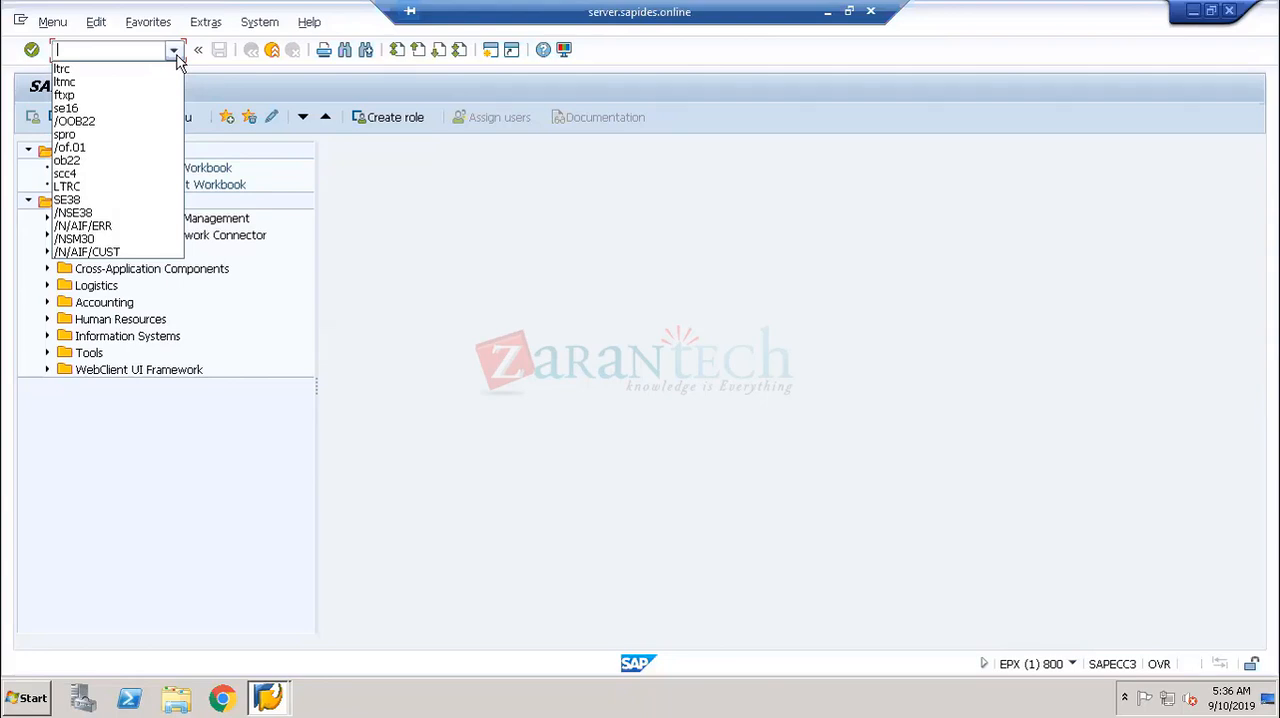
left_click(558, 303)
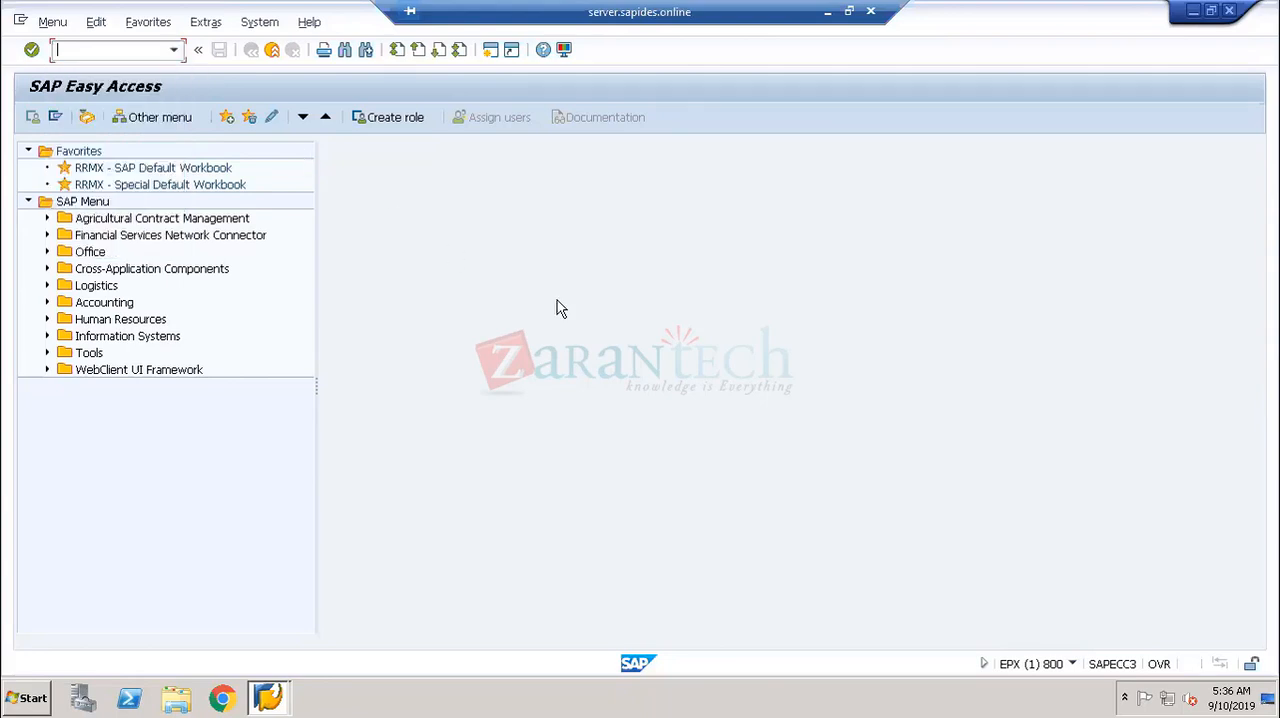
left_click(173, 50)
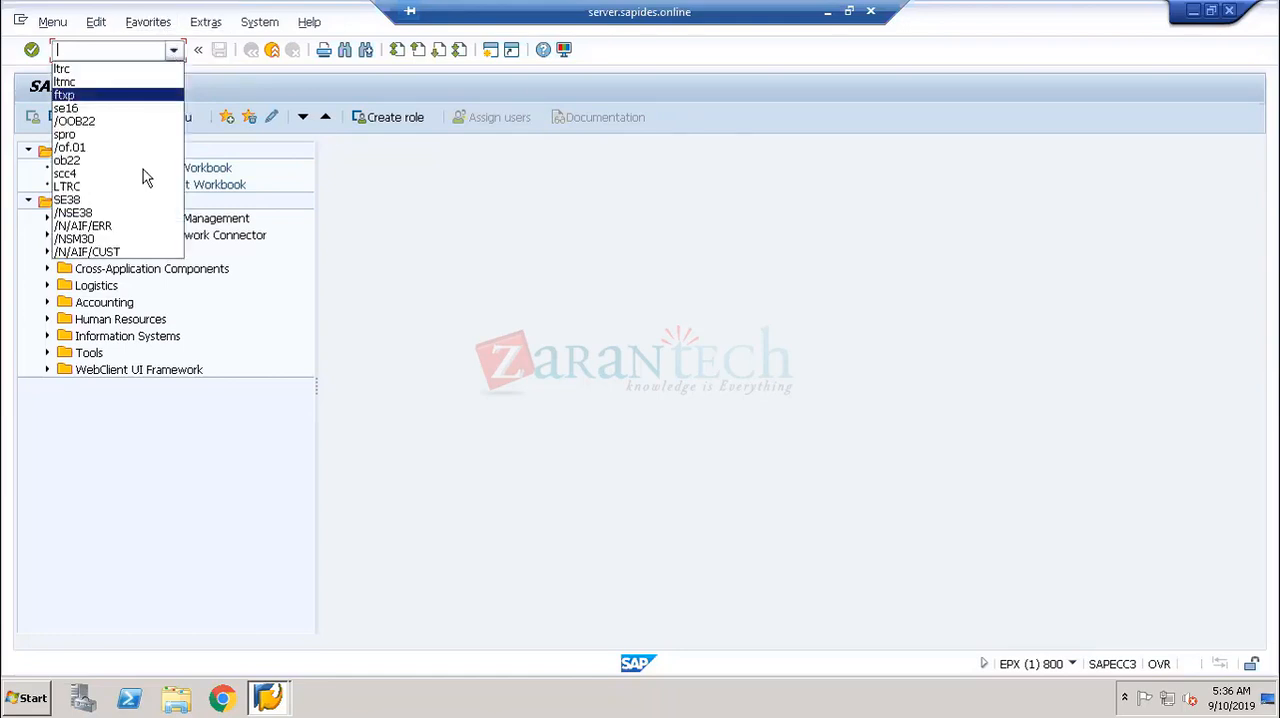
left_click(128, 252)
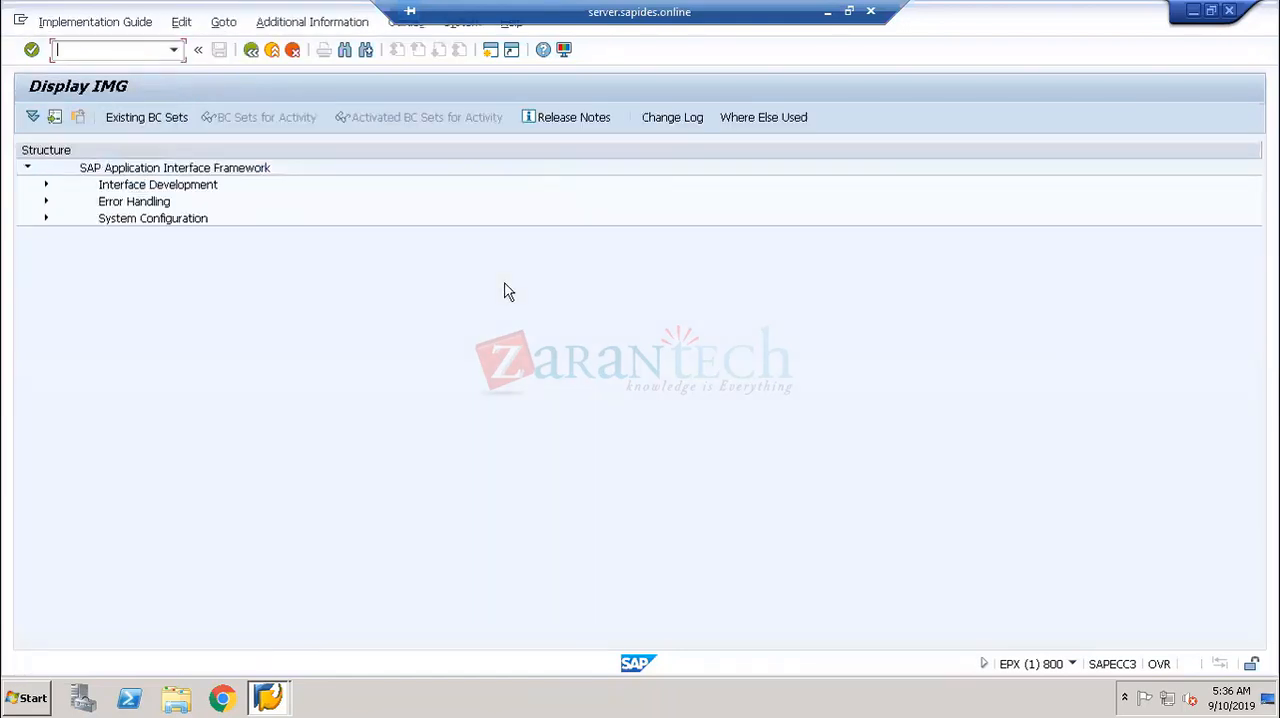
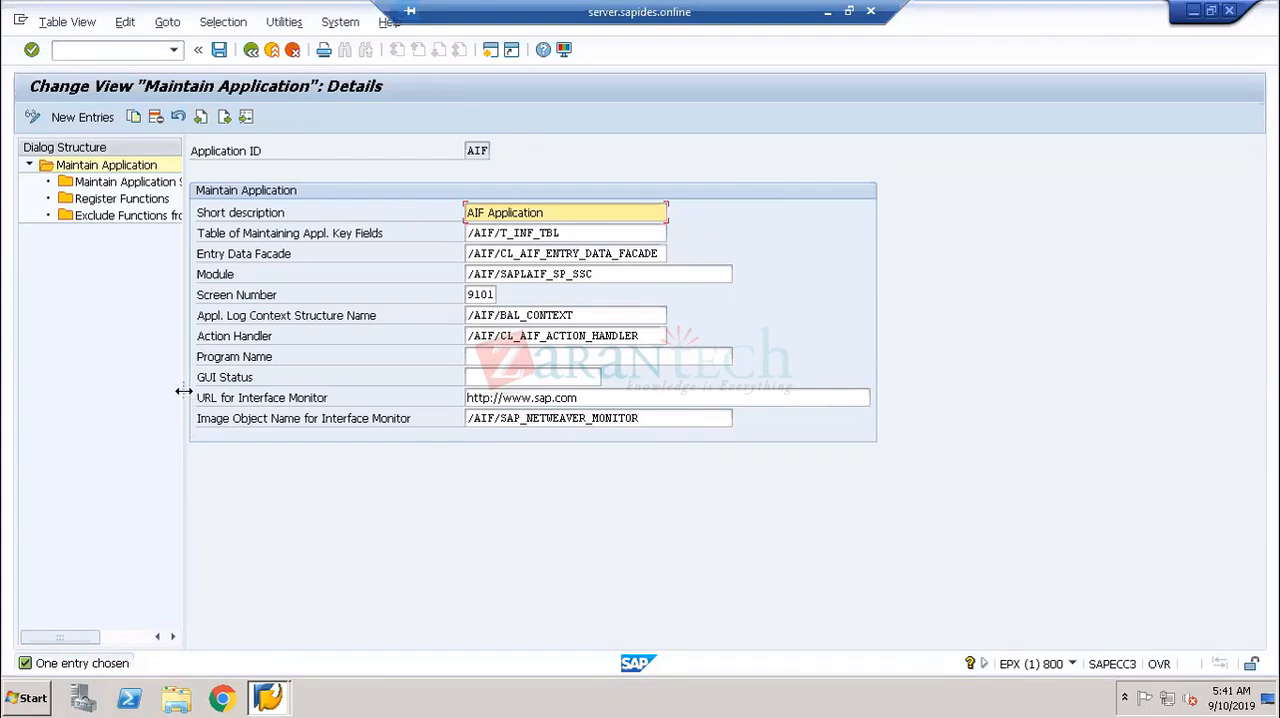
- Widen the dialog structure and view the Maintain Application Specific Key Fields of application AIF, checking the NS field name and data element
left_click_drag(184, 391, 324, 391)
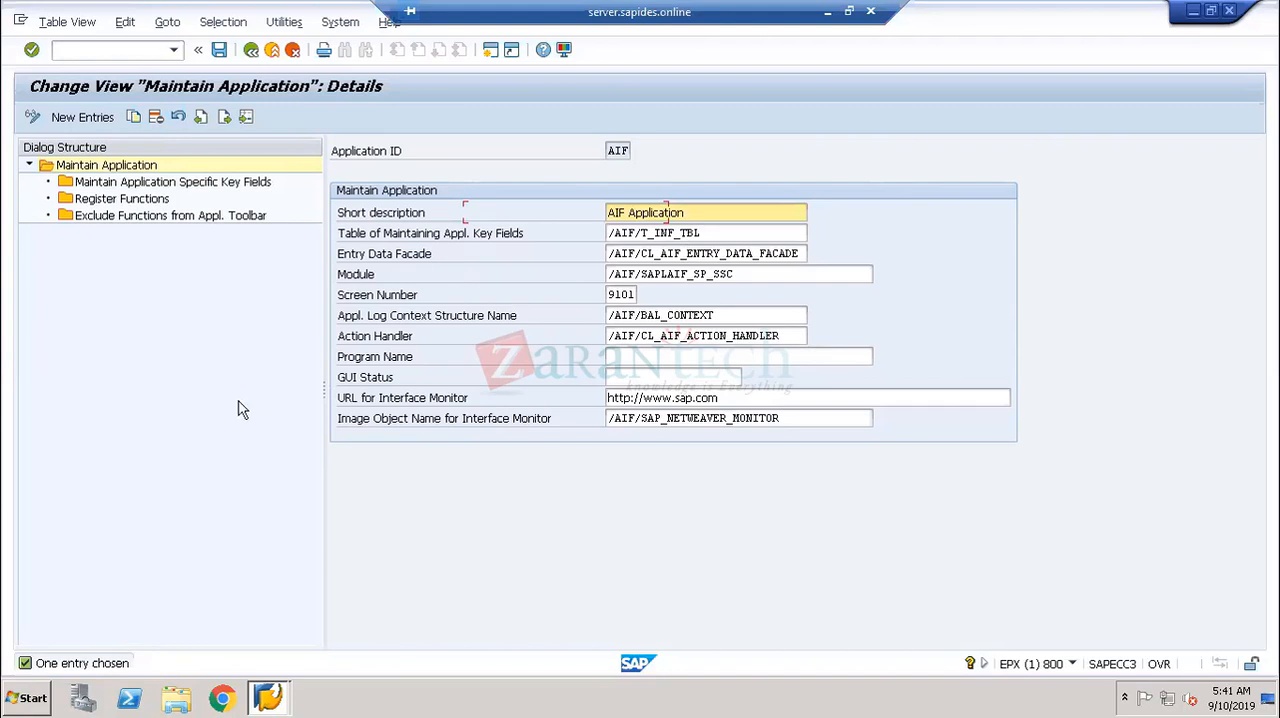
double_click(156, 185)
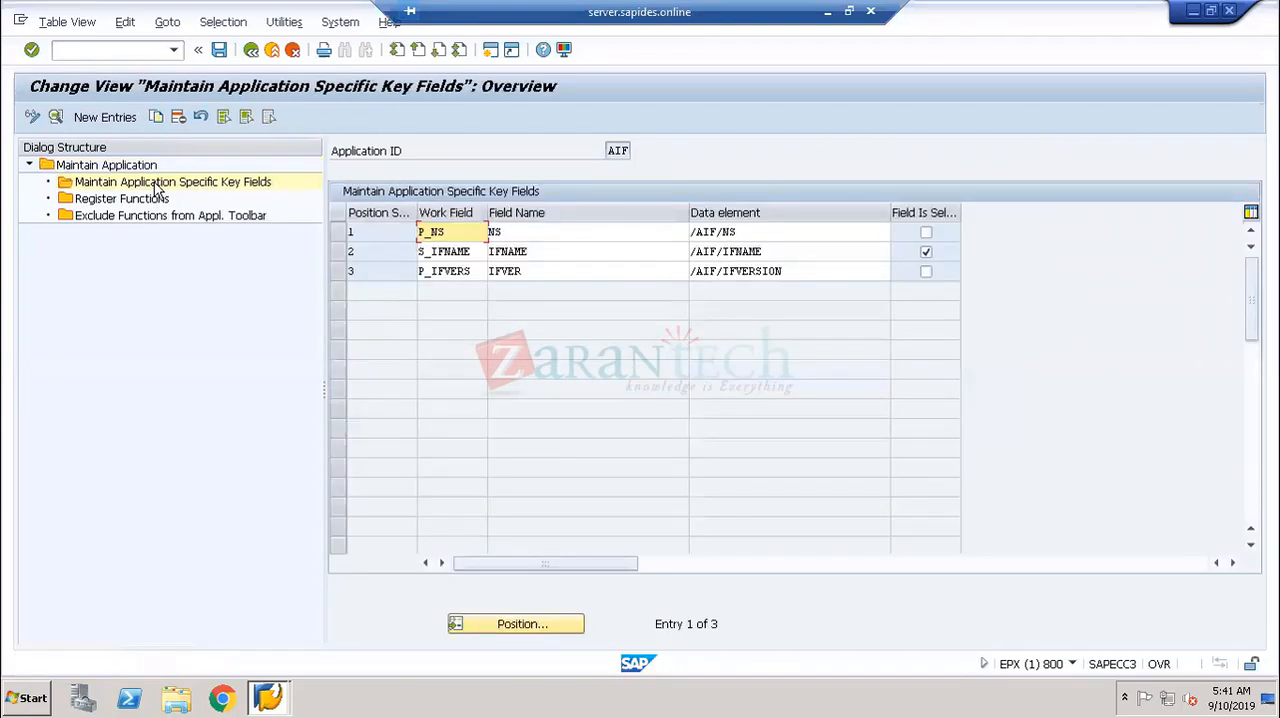
left_click(536, 232)
left_click_drag(512, 232, 470, 232)
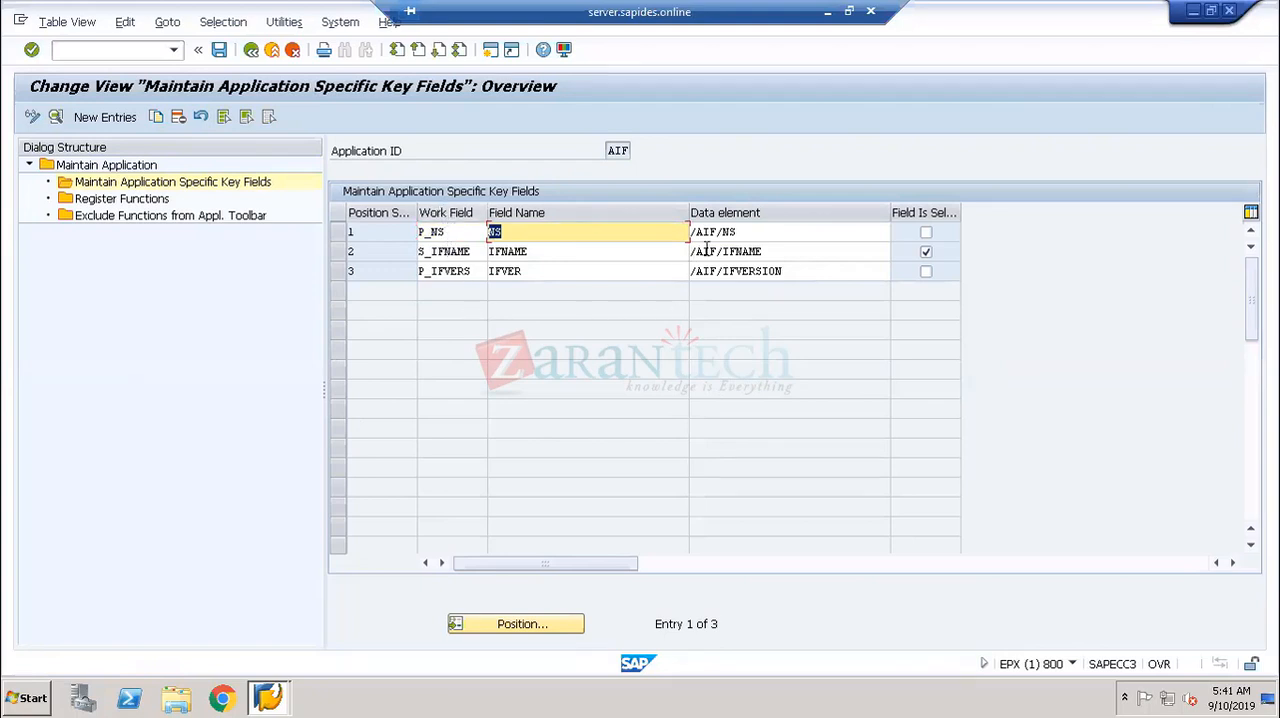
left_click(749, 236)
left_click_drag(749, 236, 680, 240)
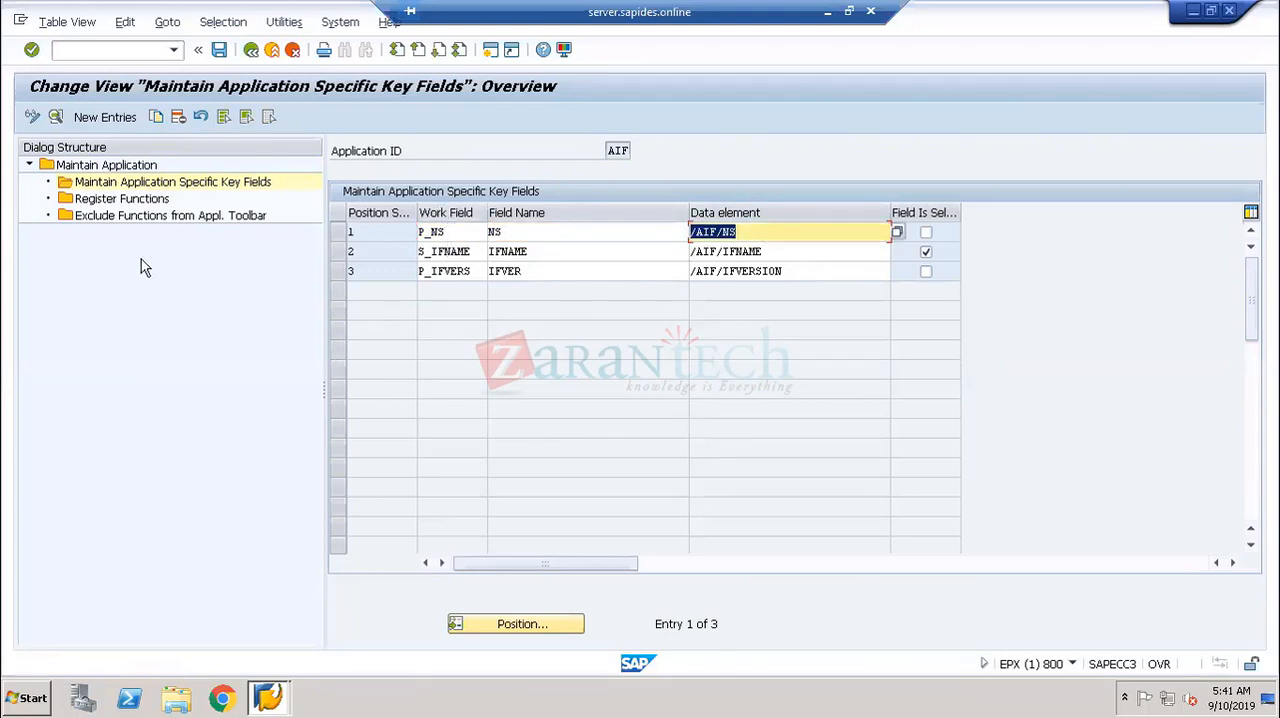
- View the Register Functions of application AIF, checking the CANCEL function's button description and method name
left_click(125, 199)
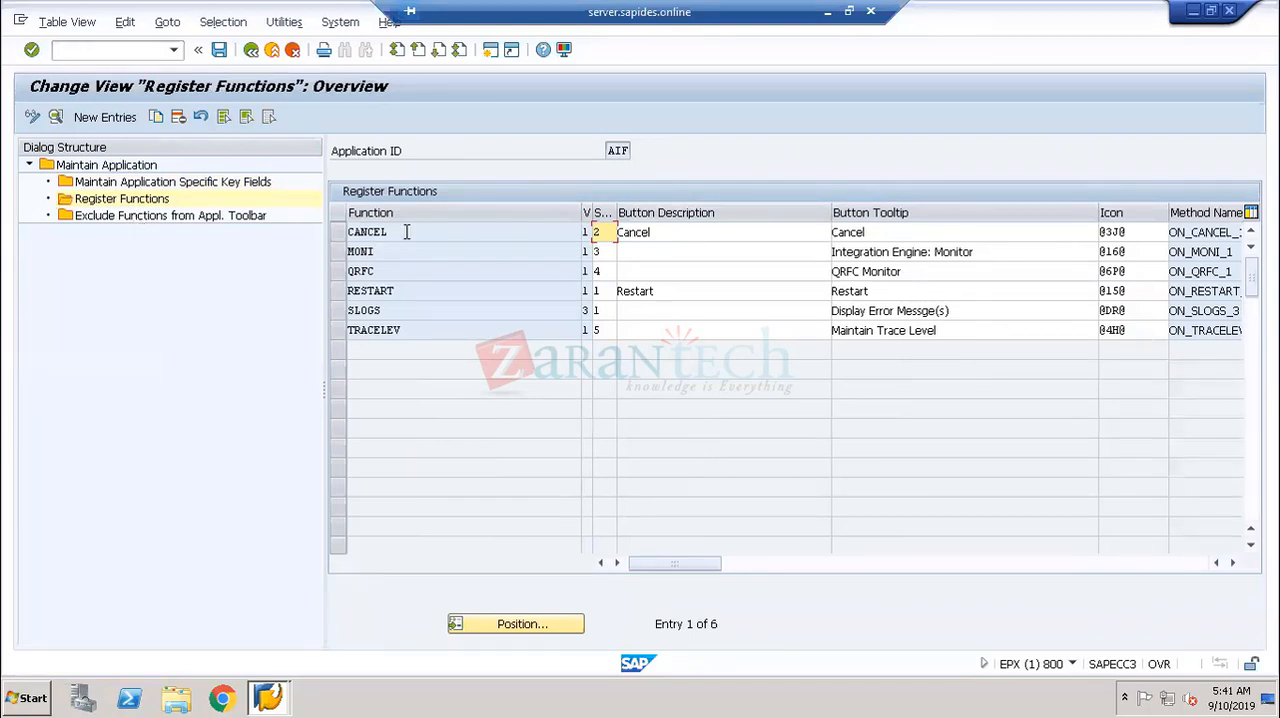
left_click_drag(406, 232, 323, 232)
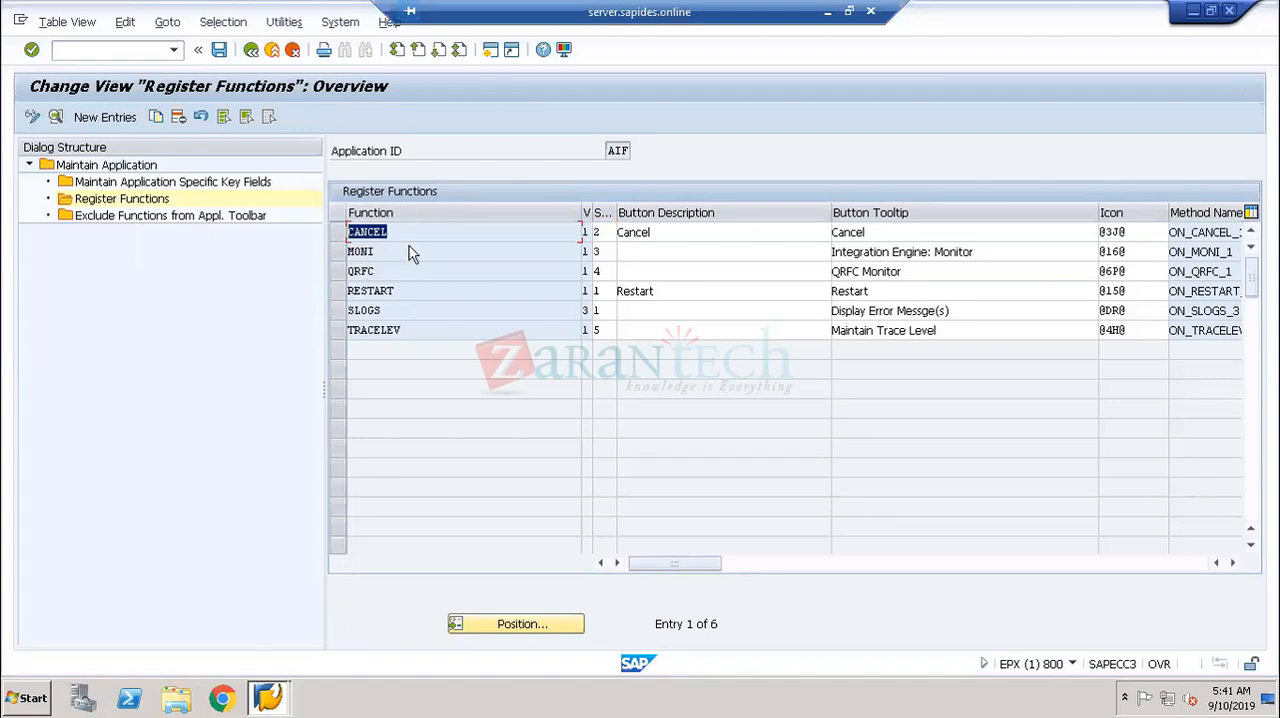
left_click_drag(651, 233, 588, 237)
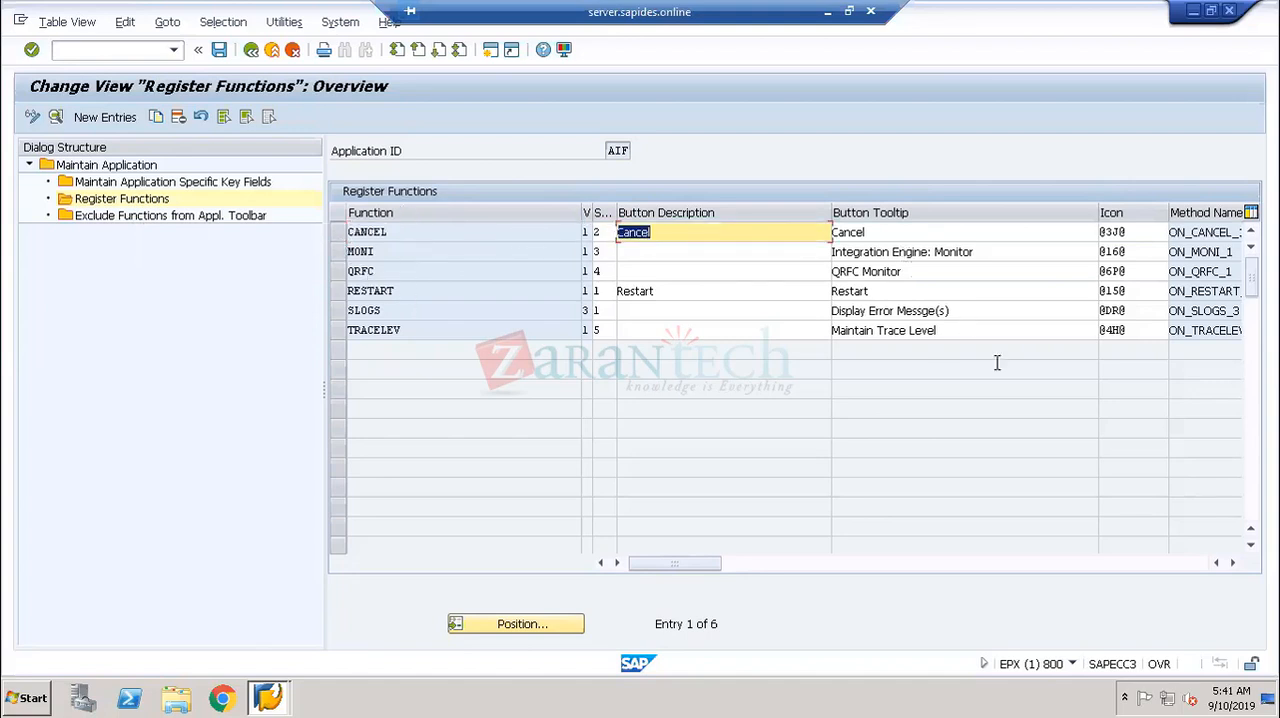
left_click(1233, 563)
left_click(1233, 563)
left_click(1233, 563)
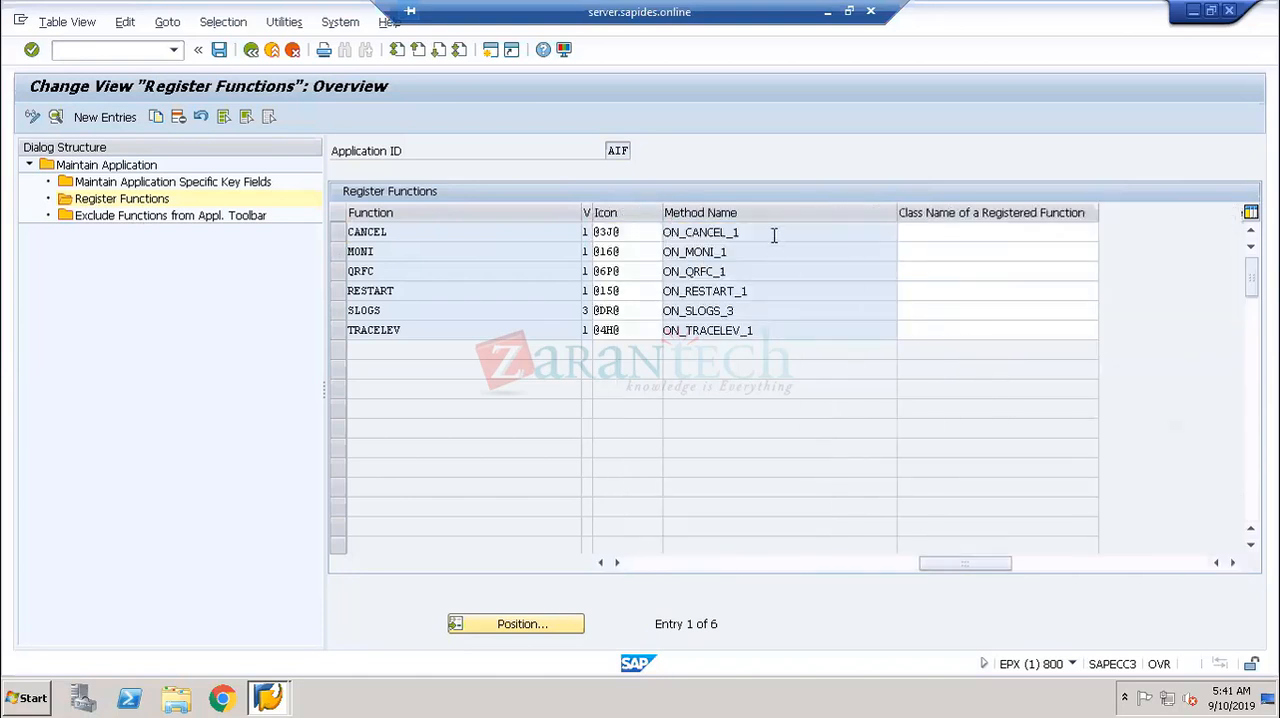
left_click_drag(741, 233, 648, 237)
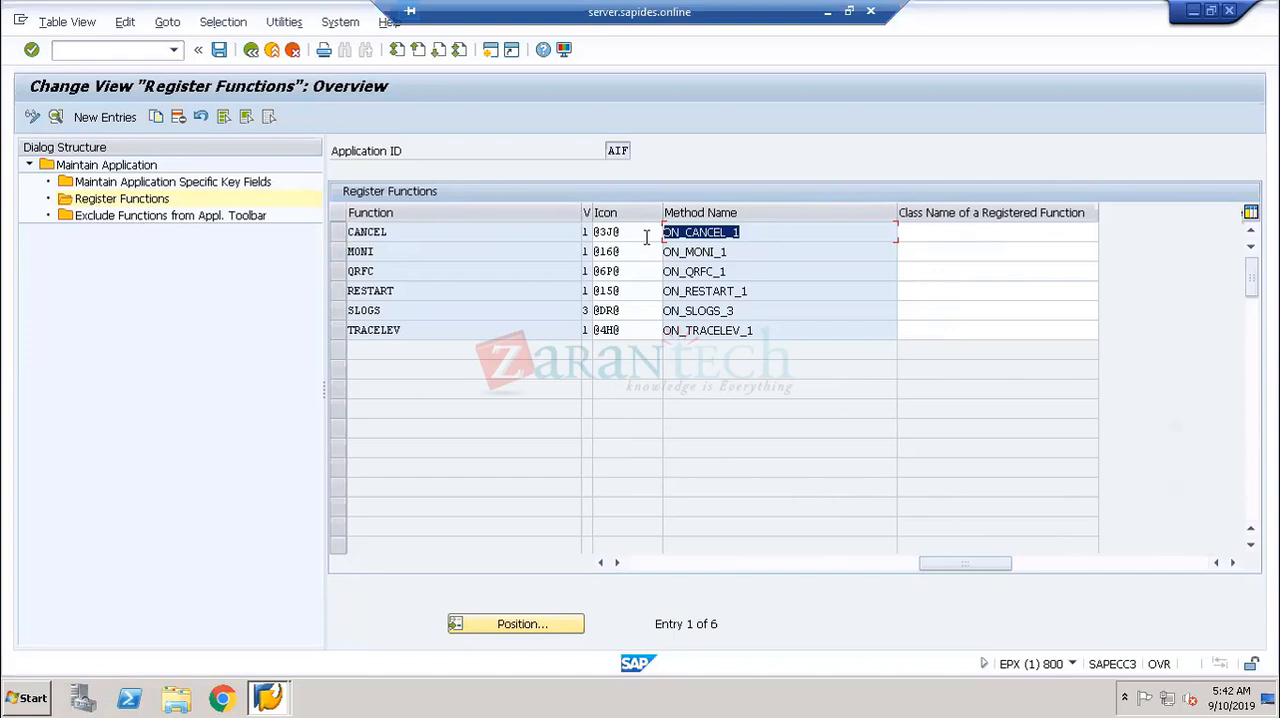
- View Exclude Functions from Appl. Toolbar for application AIF and return to the Maintain Application overview
double_click(175, 216)
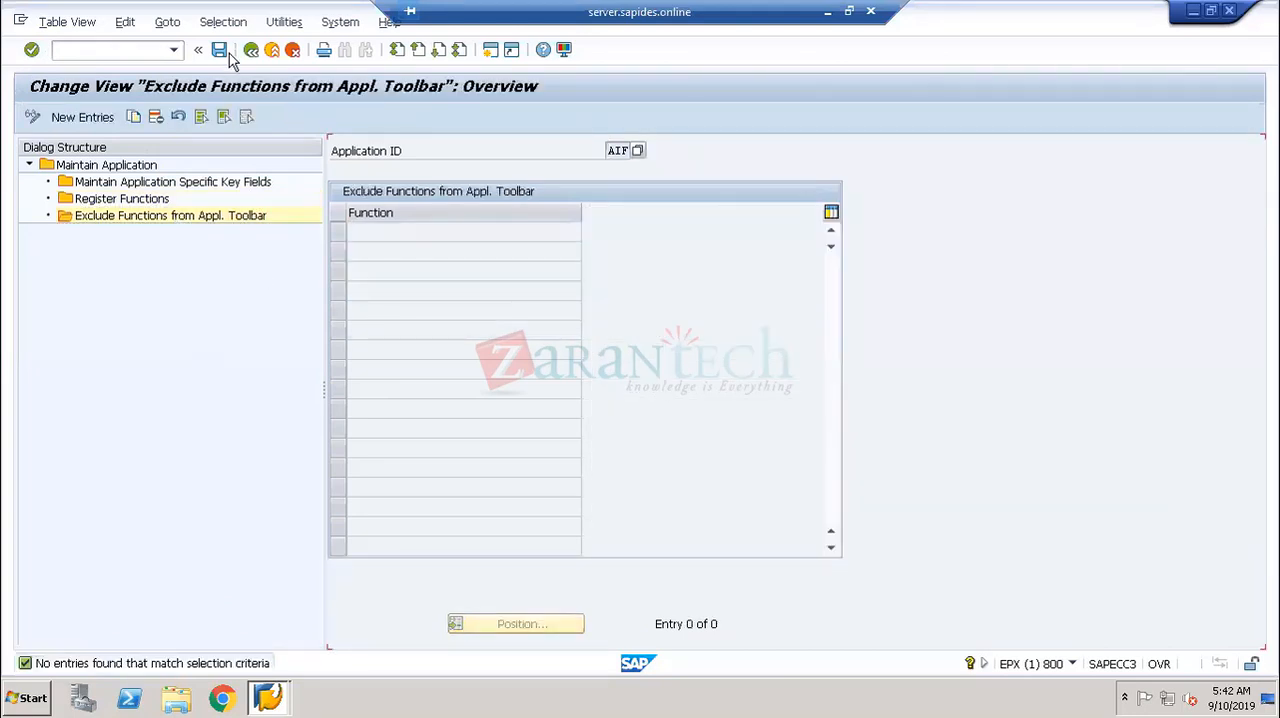
left_click(250, 51)
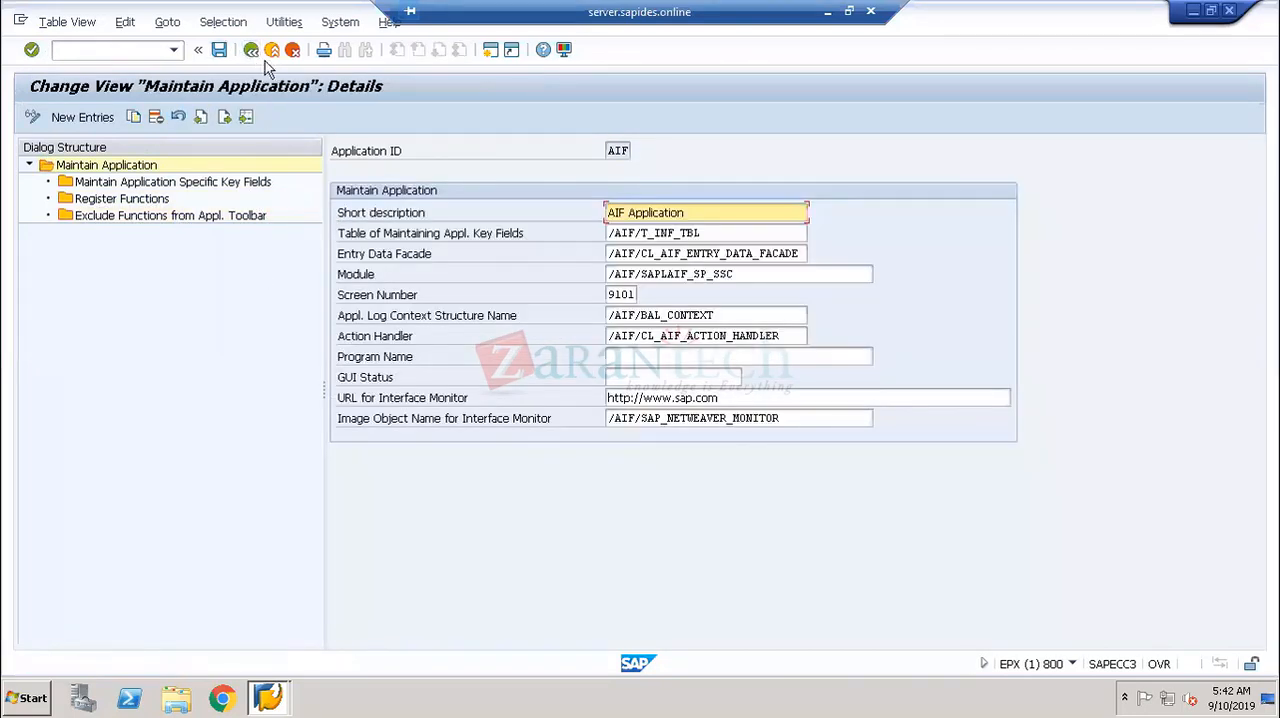
left_click(250, 51)
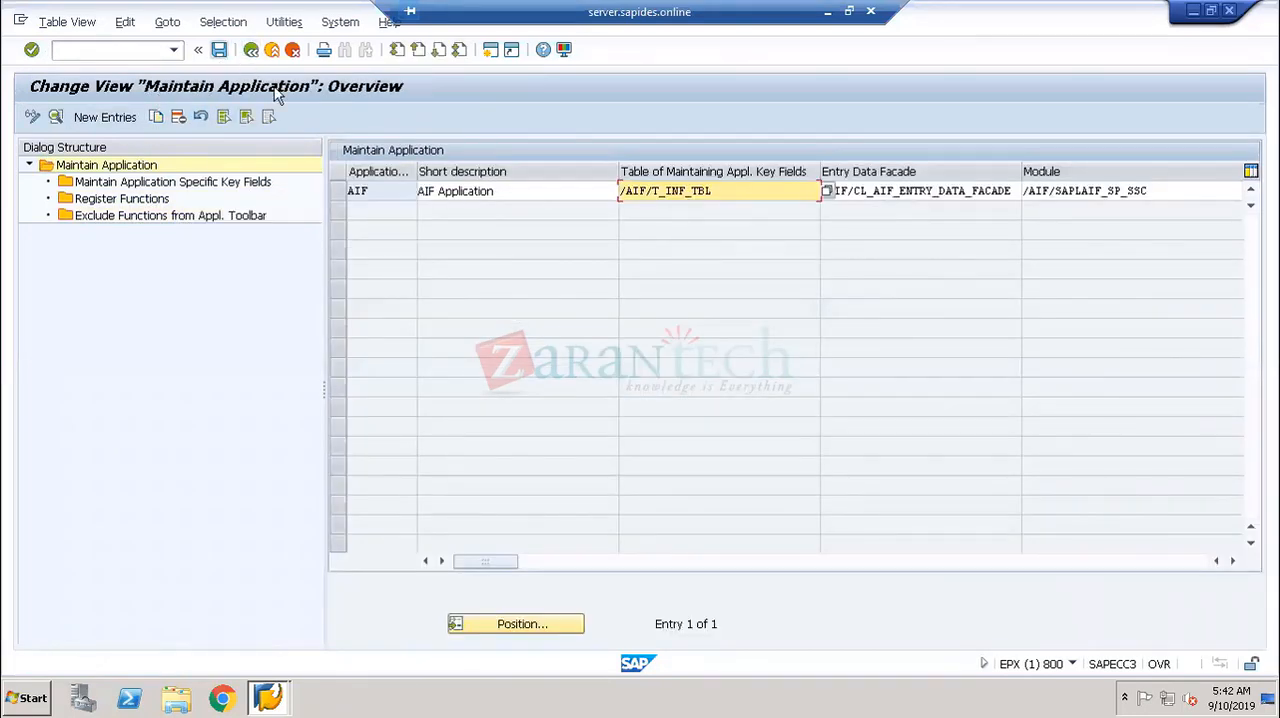
- Examine the AIF entry's short description and module in the overview, and return to the Display IMG structure
left_click(338, 190)
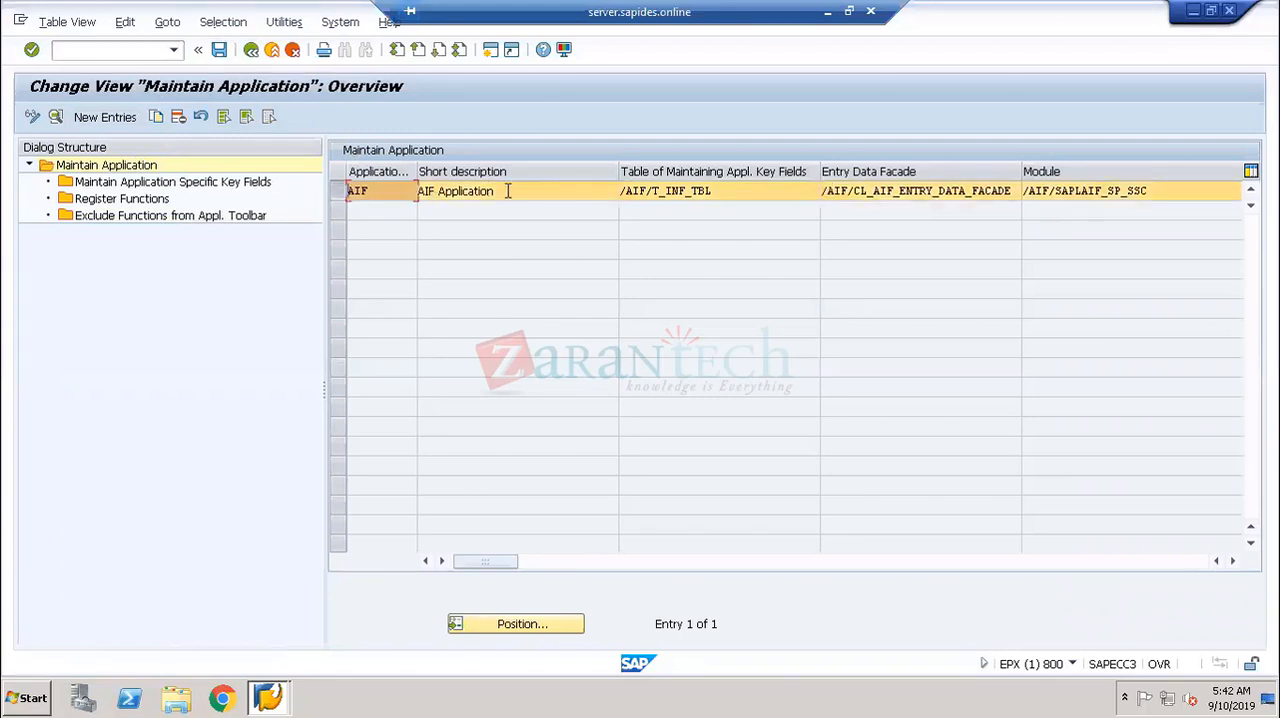
left_click(477, 191)
left_click_drag(495, 191, 413, 193)
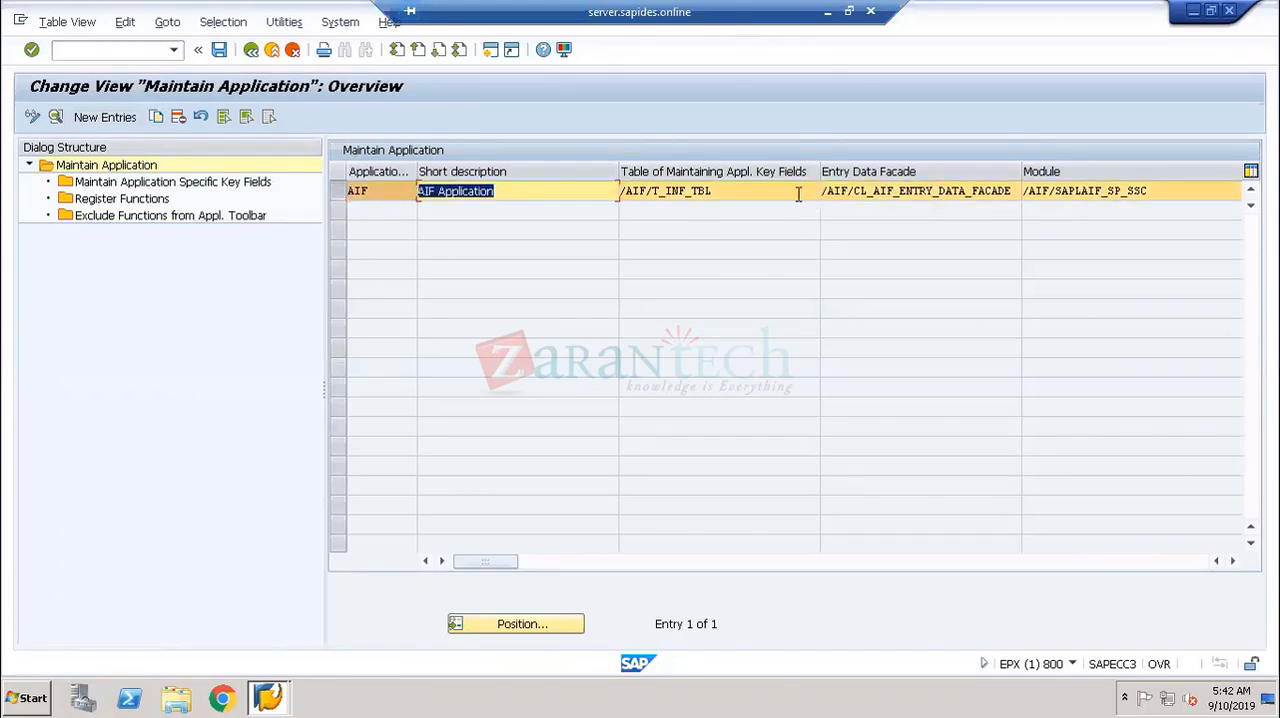
left_click_drag(1147, 191, 1021, 191)
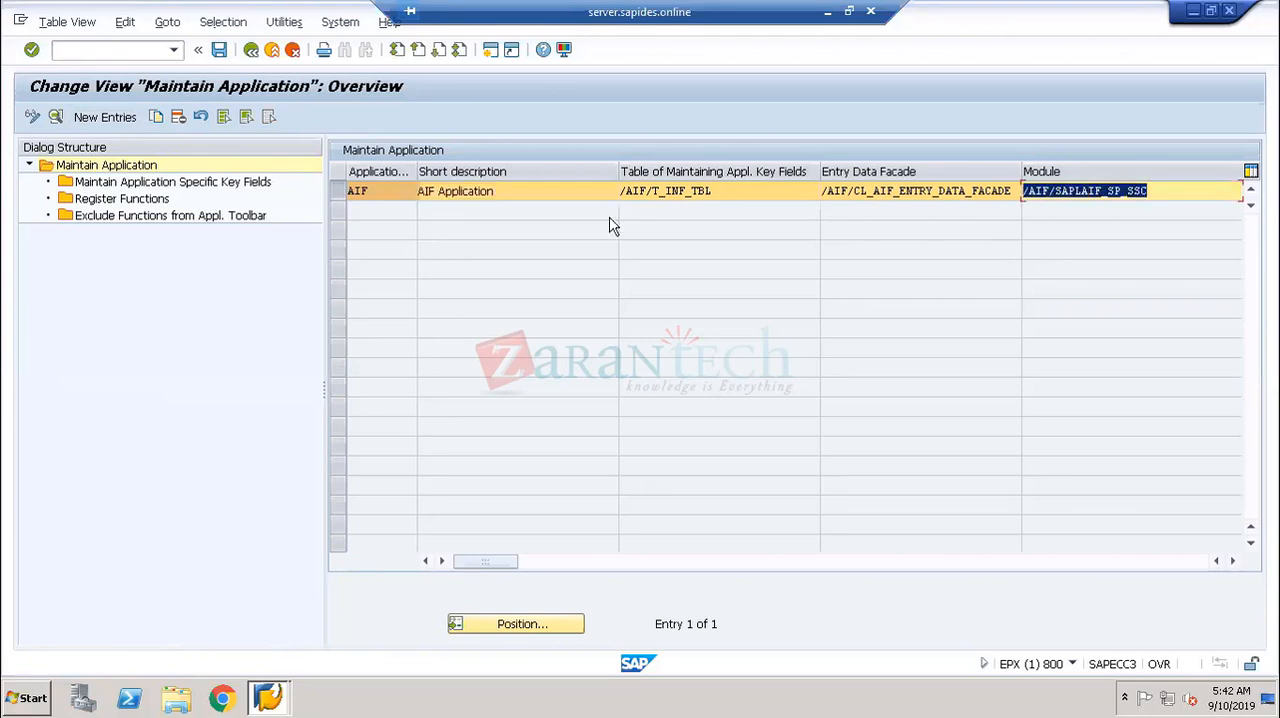
left_click(259, 52)
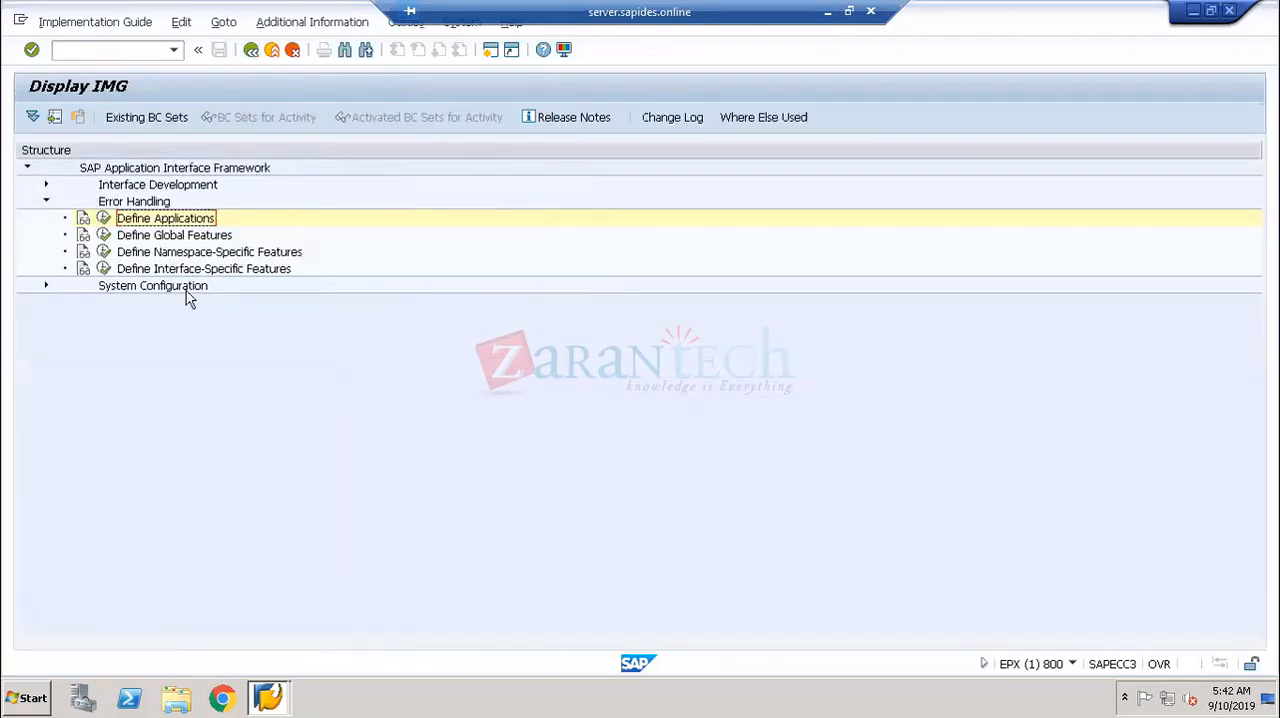
- View the Define Business Systems activity under System Configuration, and return to the IMG structure with Error Handling and System Configuration collapsed
left_click(45, 203)
left_click(45, 219)
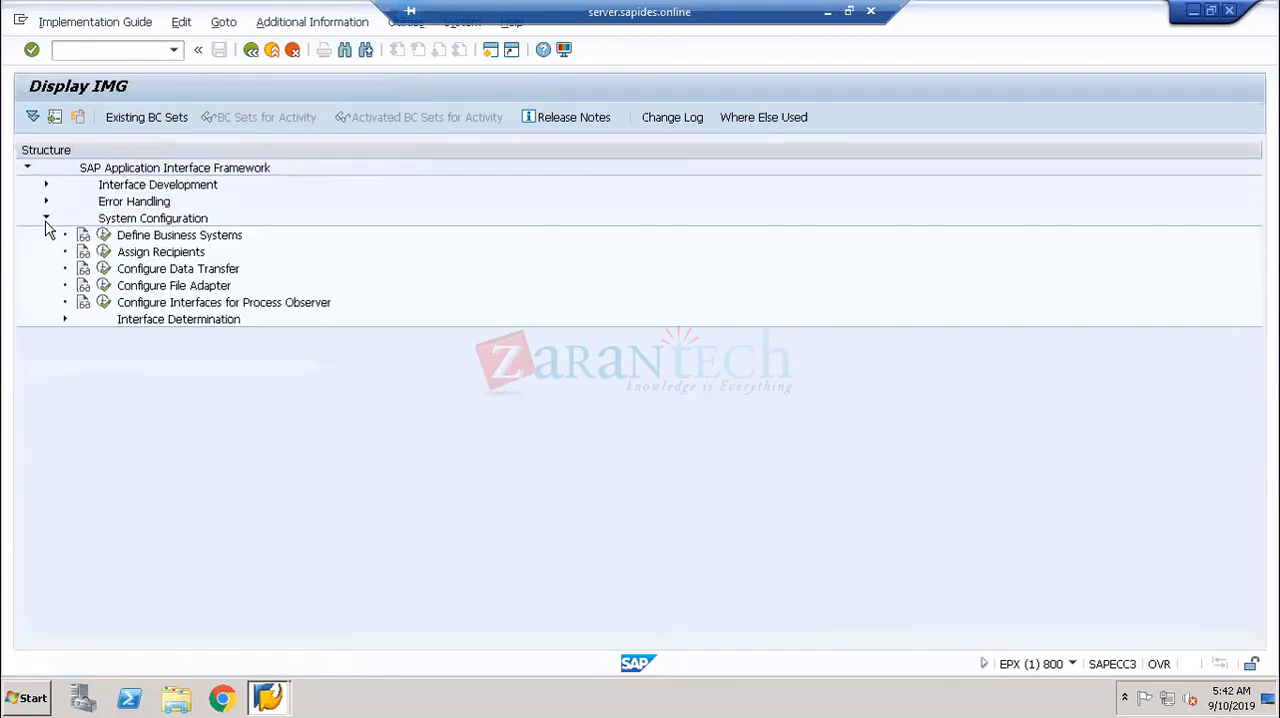
left_click(112, 236)
left_click(106, 235)
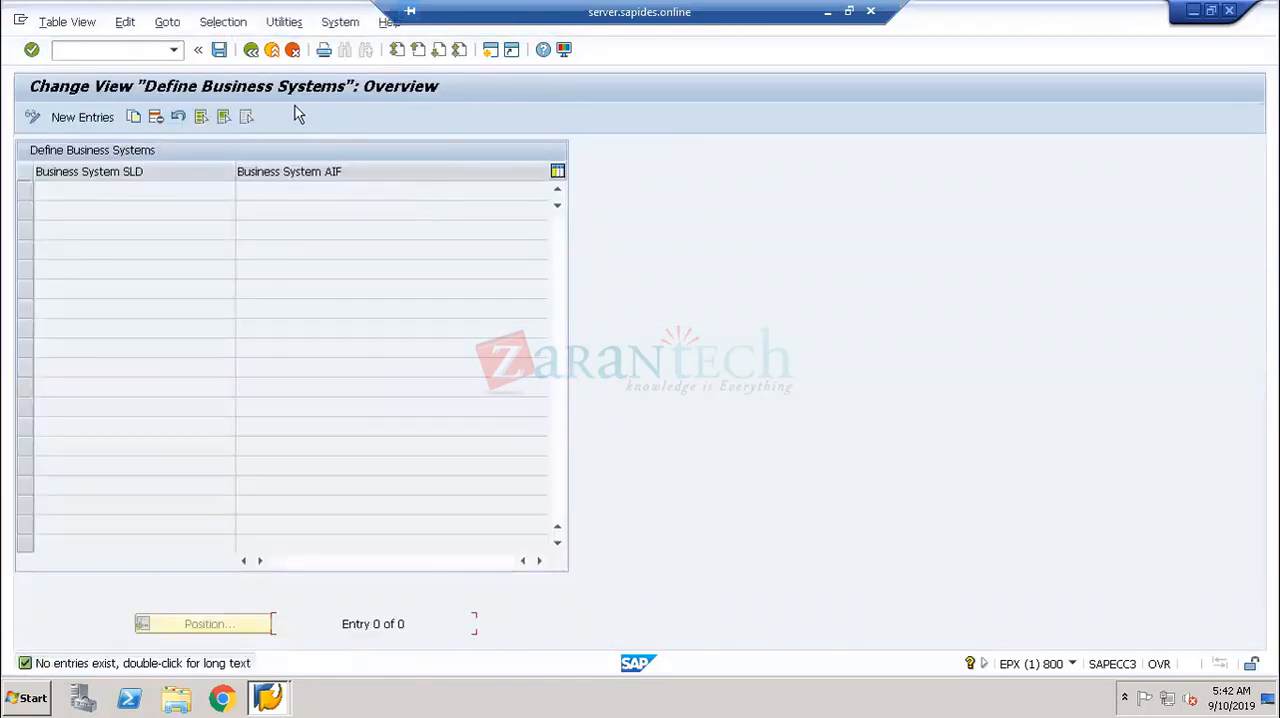
left_click(248, 53)
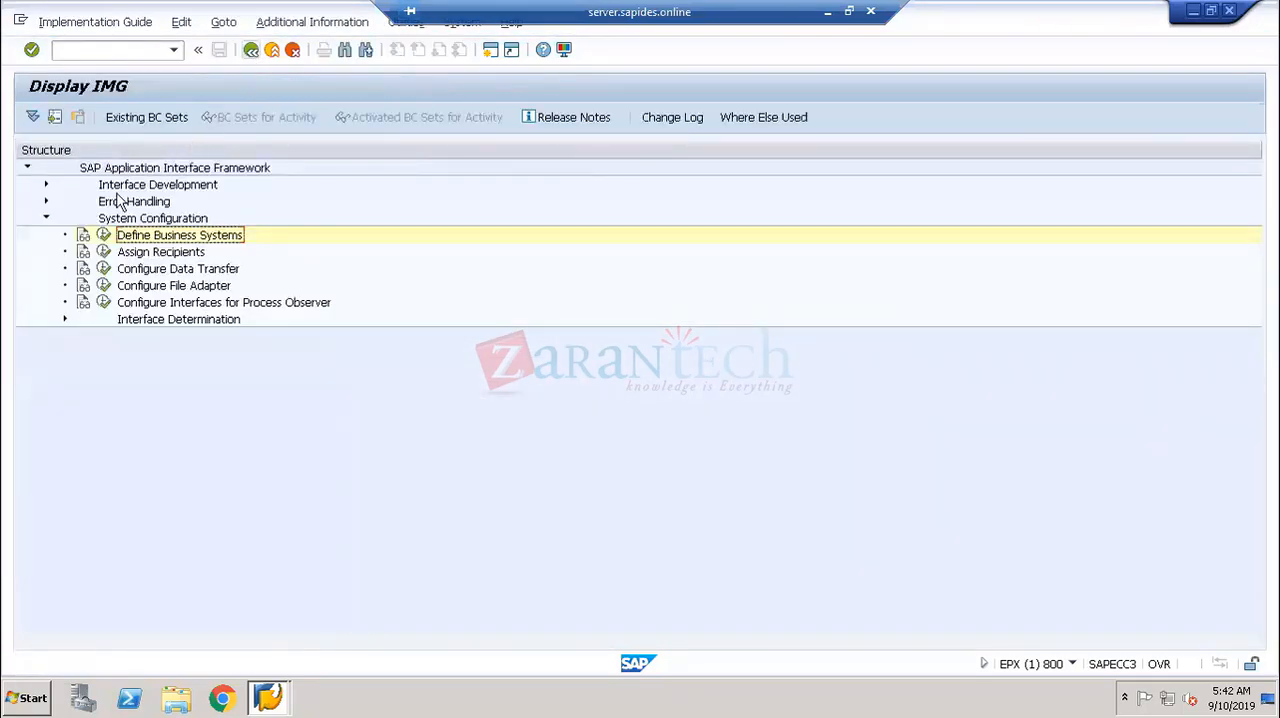
left_click(46, 219)
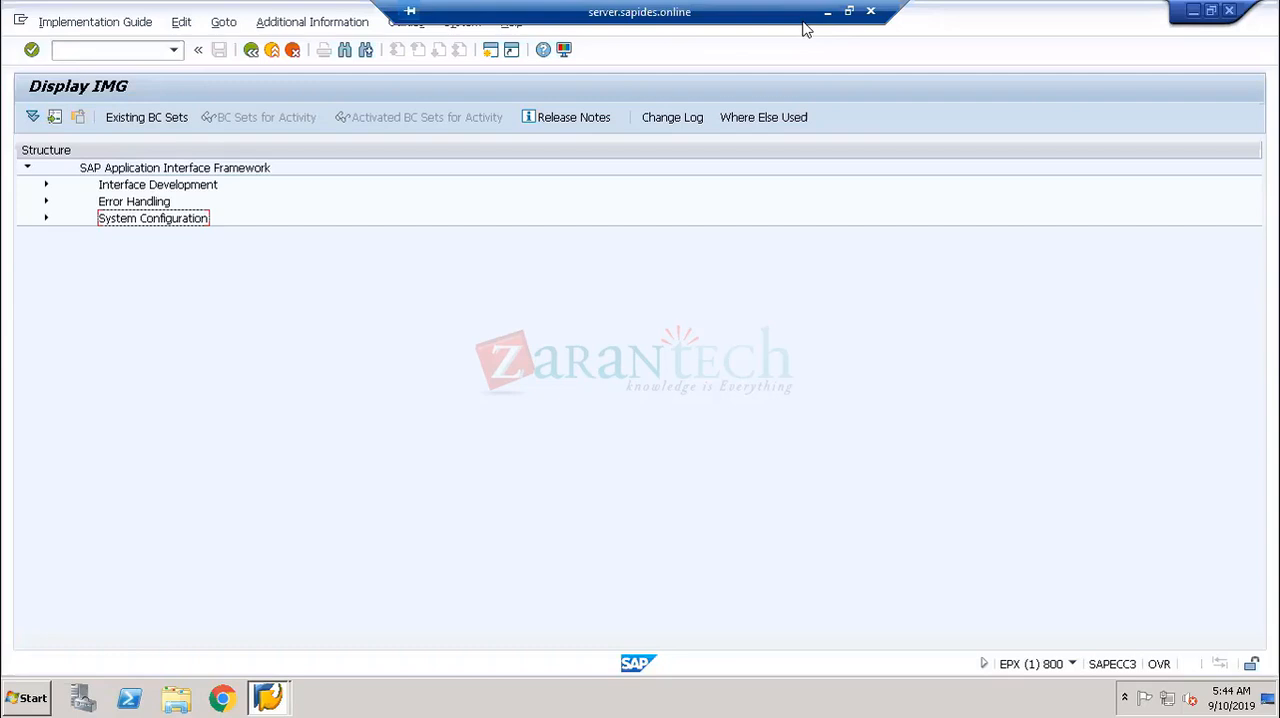
- Log on to the S/4-Hana-1809-FPS01 system in client 400, choosing the test user and entering the account password, and minimize SAP Logon
left_click(281, 691)
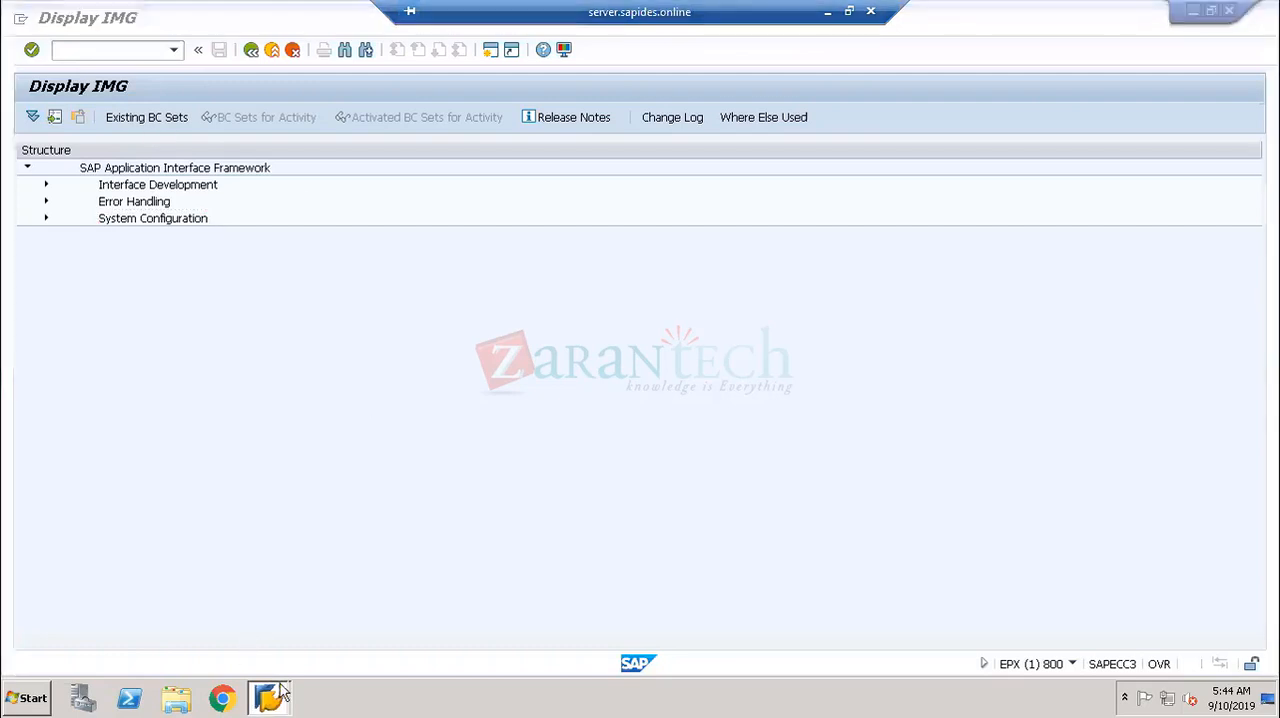
left_click(274, 629)
double_click(575, 186)
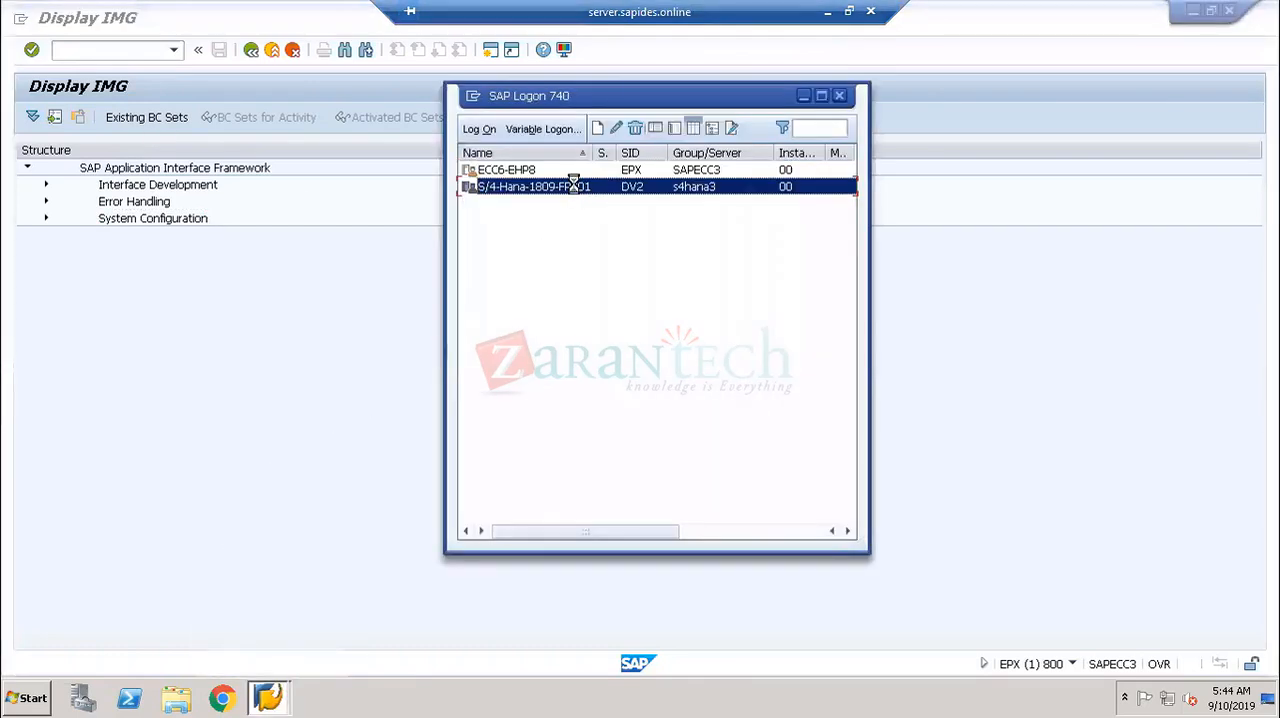
left_click(152, 190)
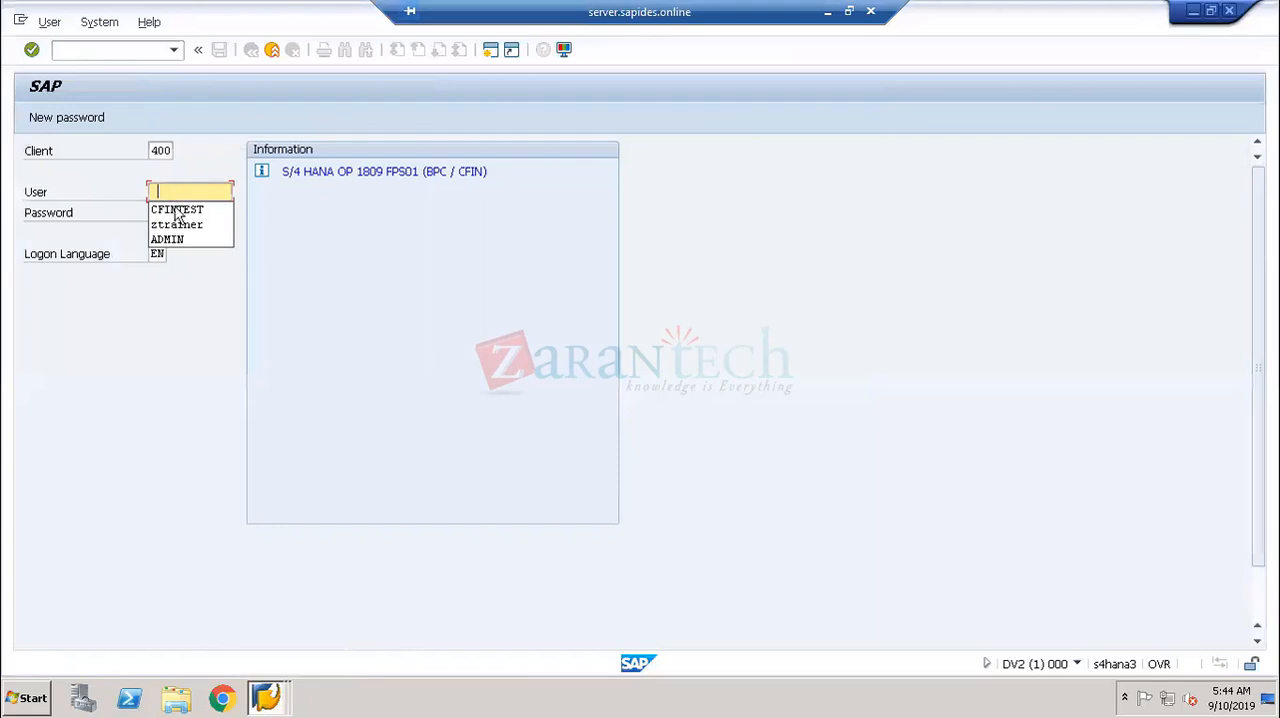
left_click(176, 211)
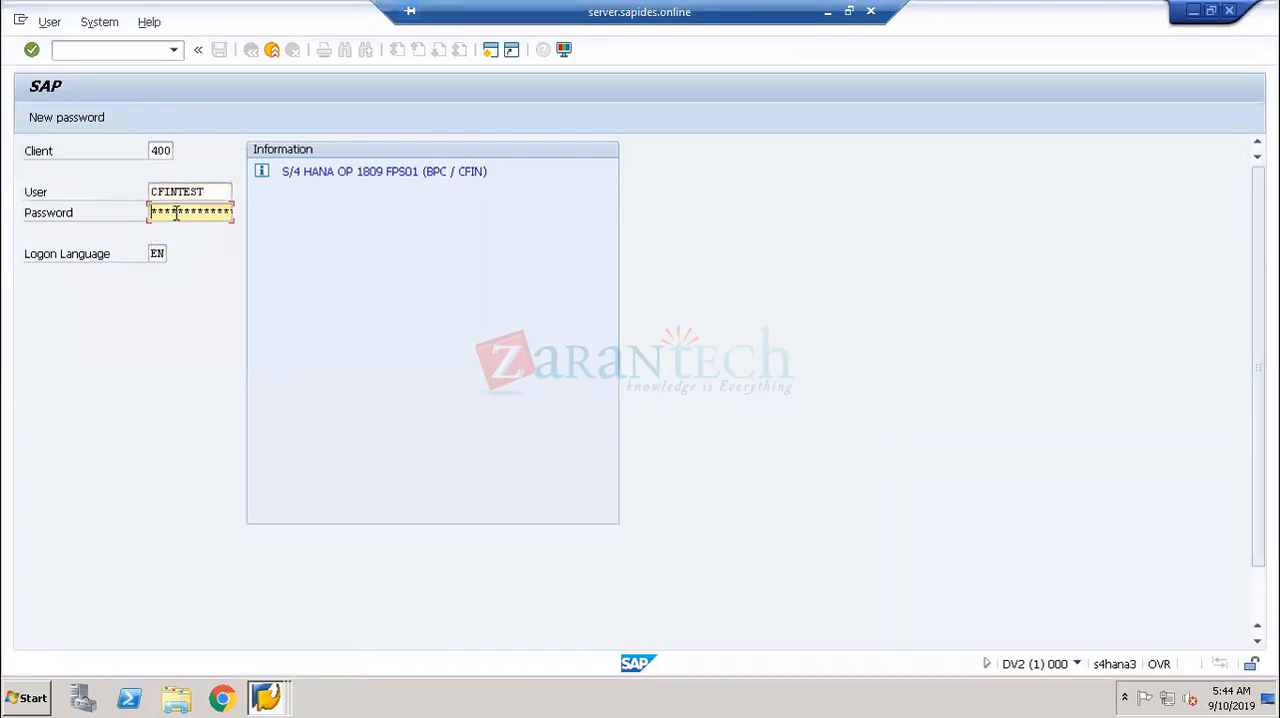
type("********")
key("Return")
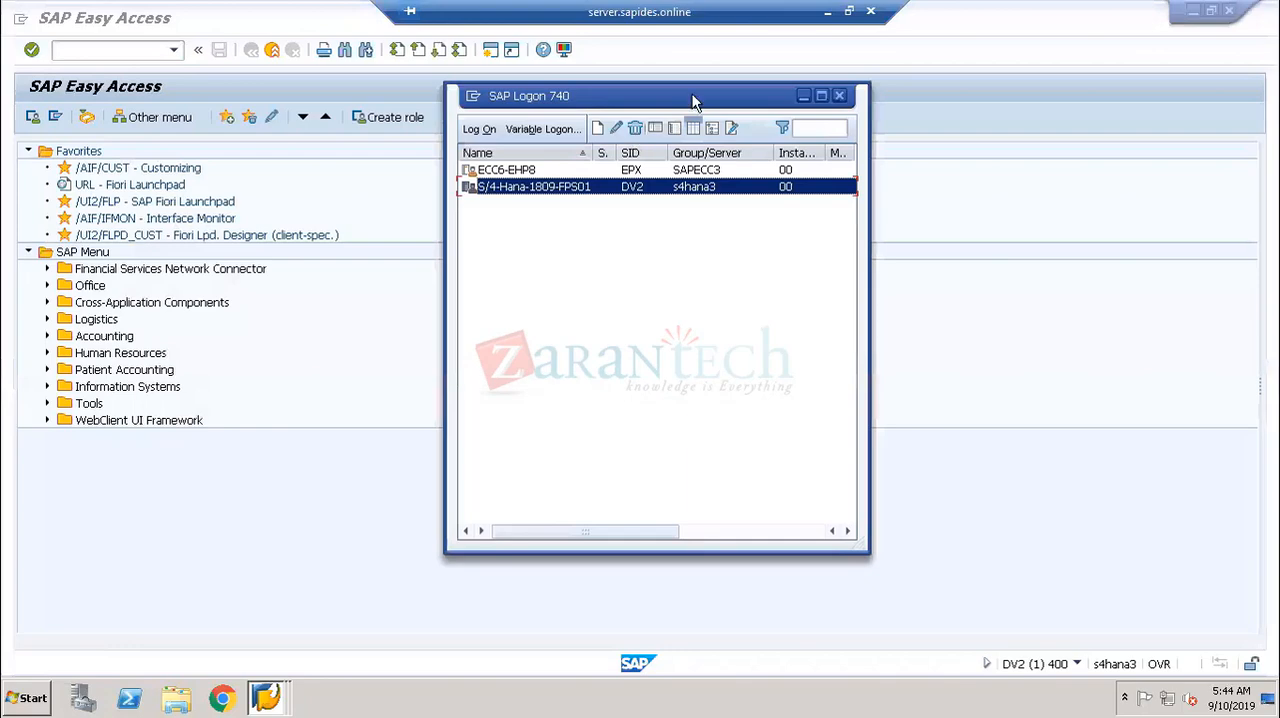
left_click(802, 95)
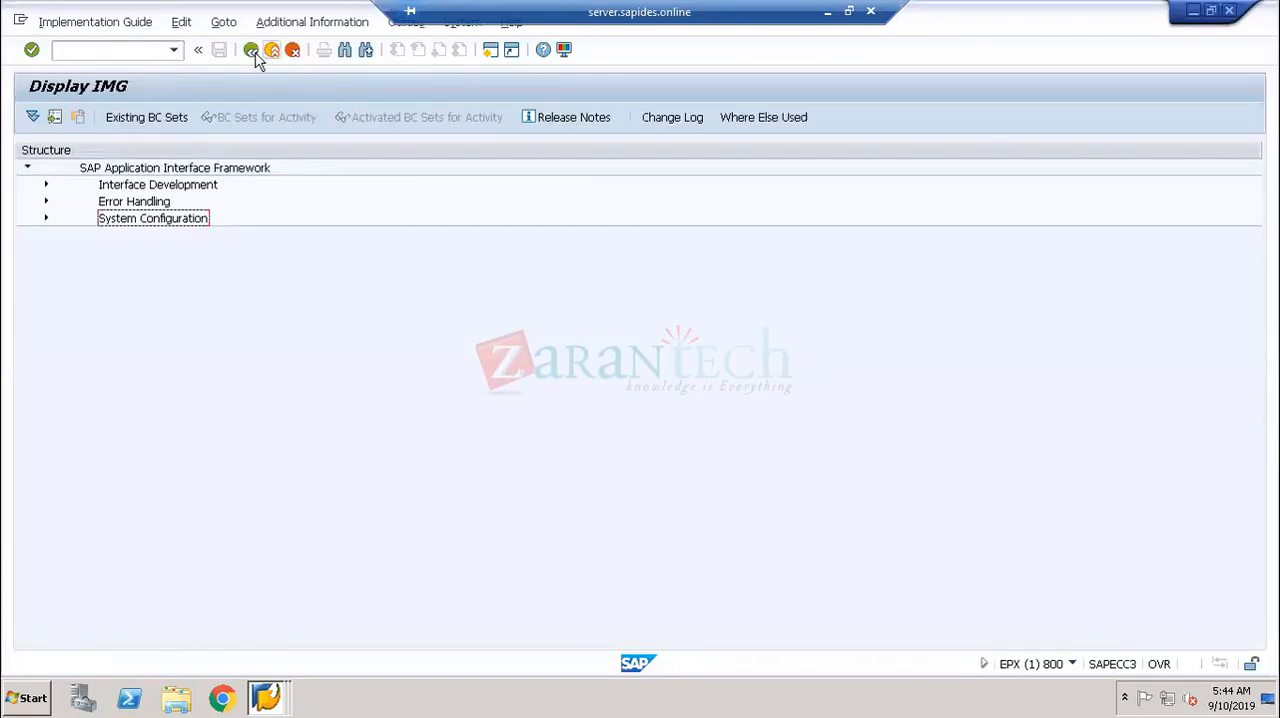
- Leave the ECC Display IMG and compare the system details of the S/4HANA and ECC sessions
left_click(252, 51)
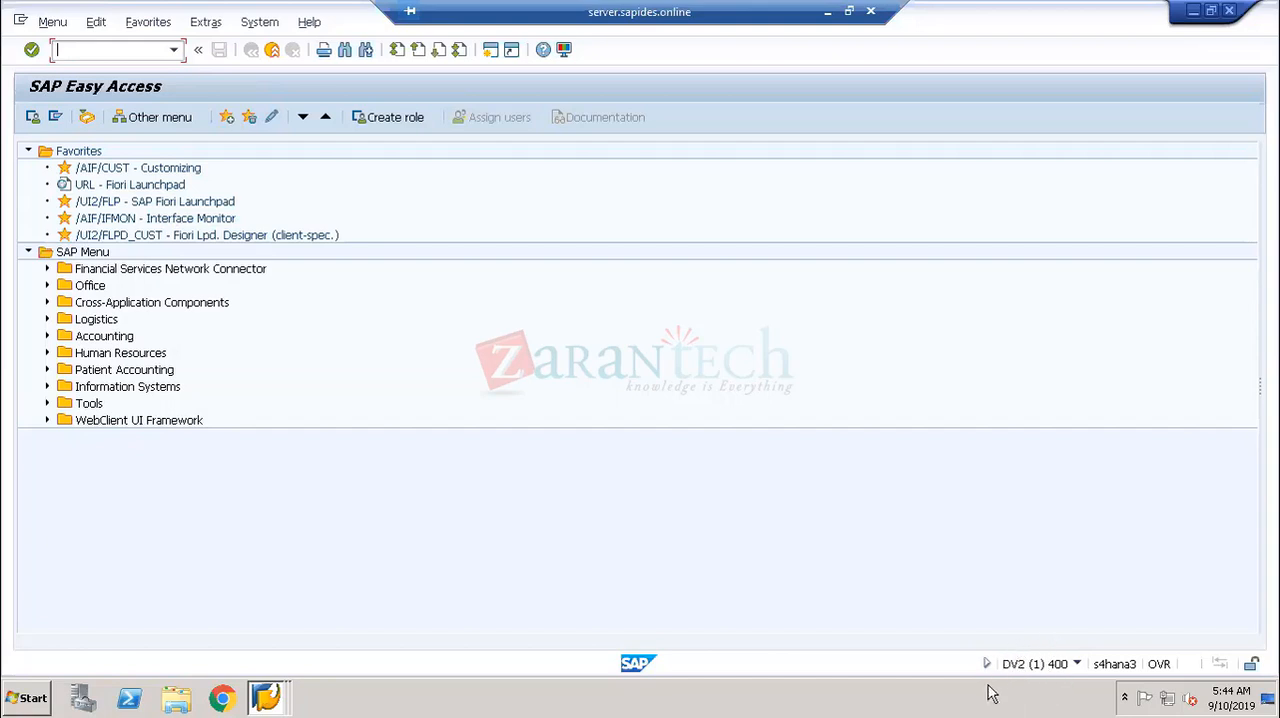
left_click(1077, 665)
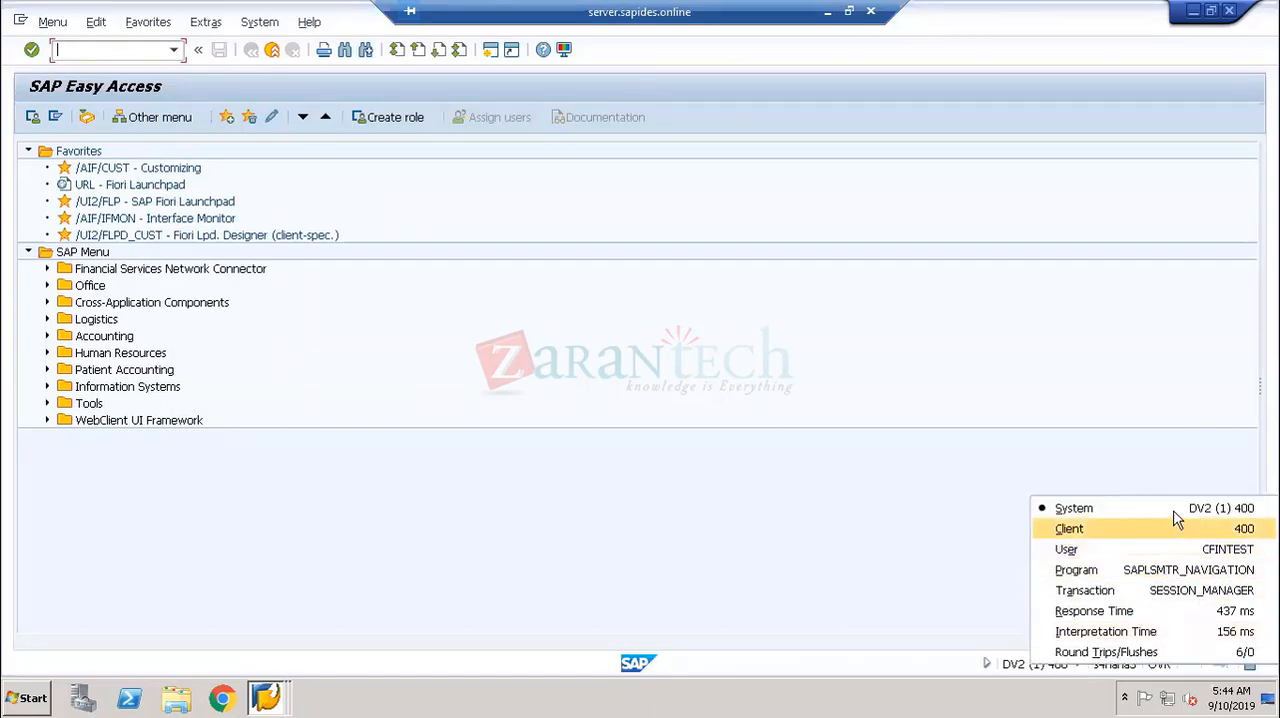
left_click(560, 549)
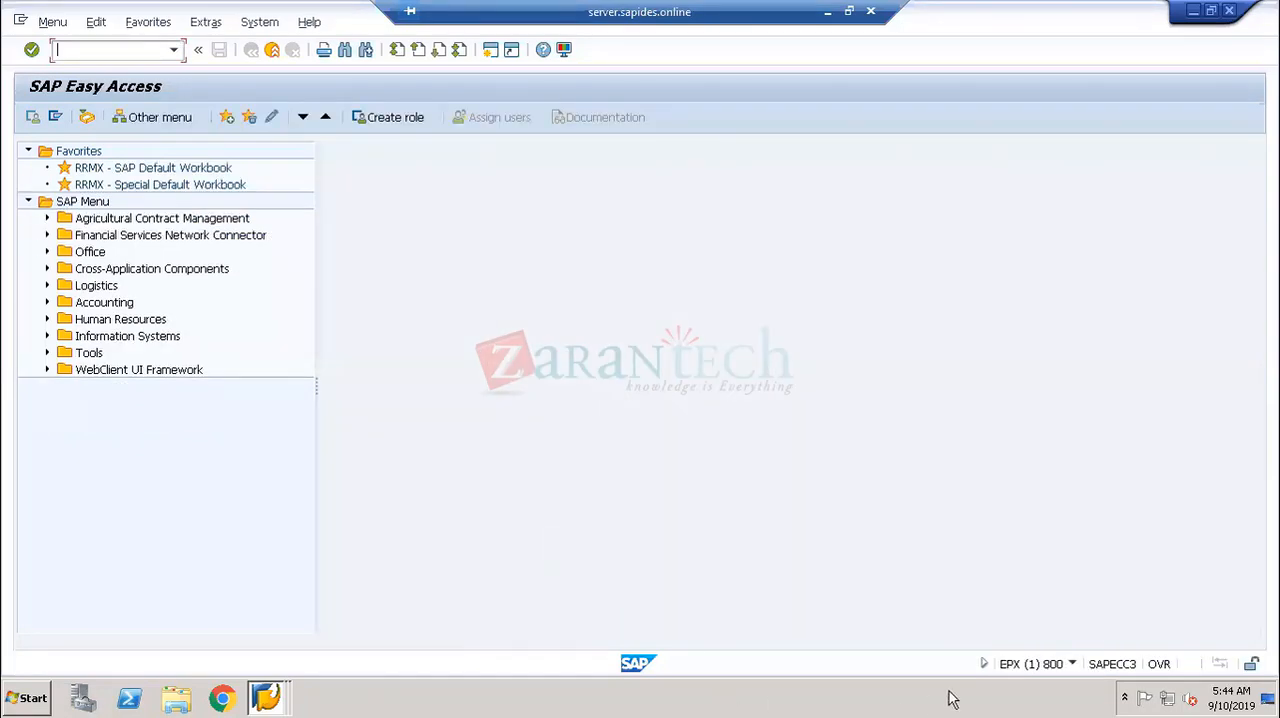
left_click(1072, 664)
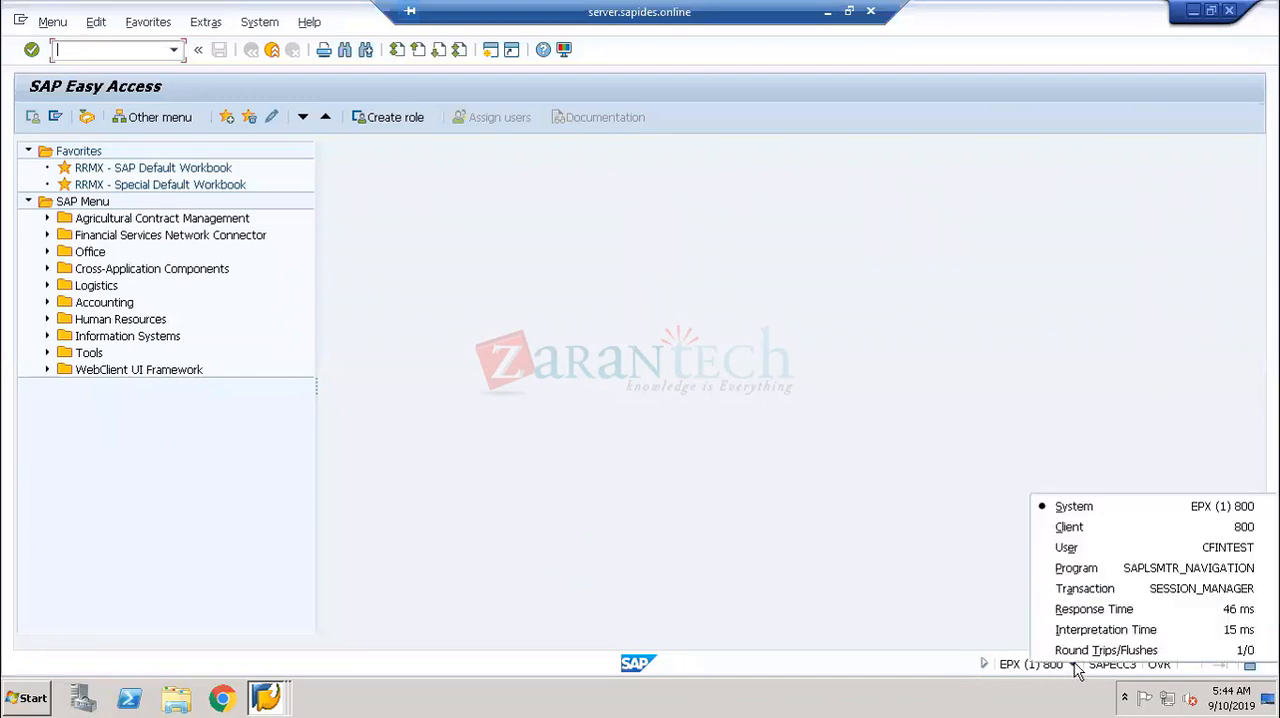
left_click(1151, 505)
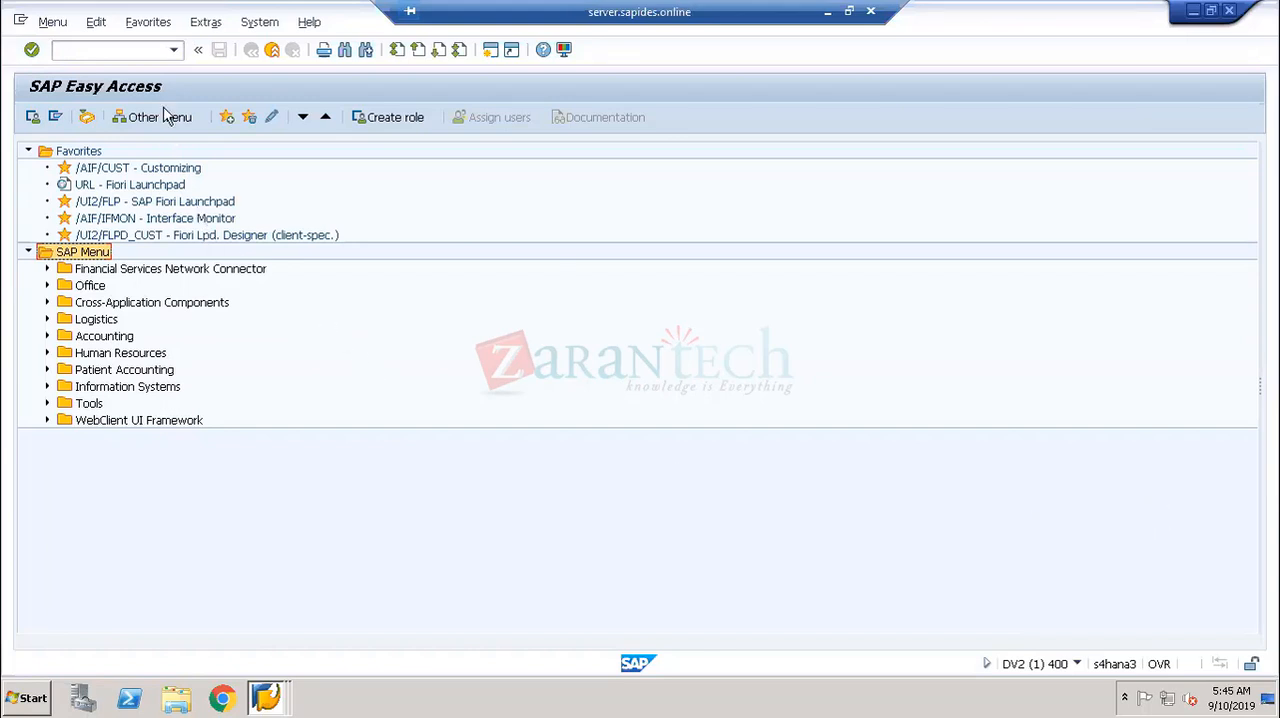
- Open the Interface Monitor from the S/4HANA favorites, toggle between displaying only errors and all messages, and refresh the results
double_click(185, 218)
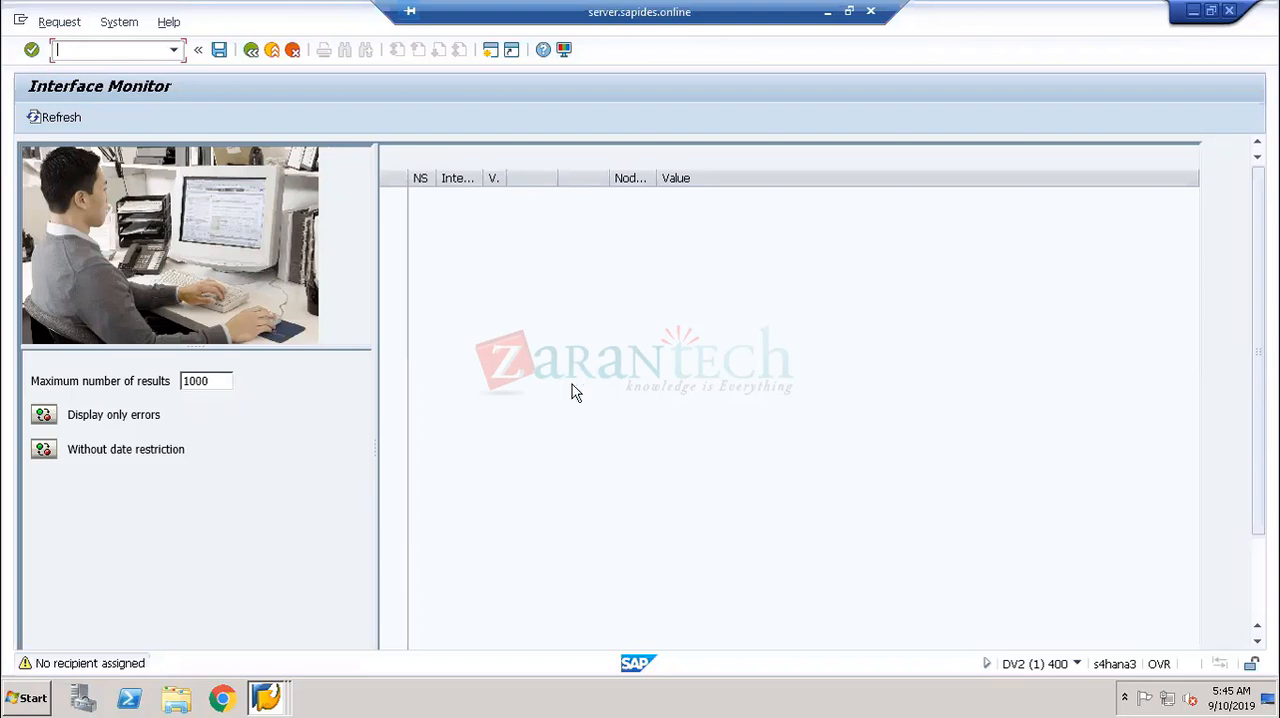
double_click(86, 414)
left_click(168, 408)
left_click(78, 118)
left_click(44, 415)
left_click(38, 119)
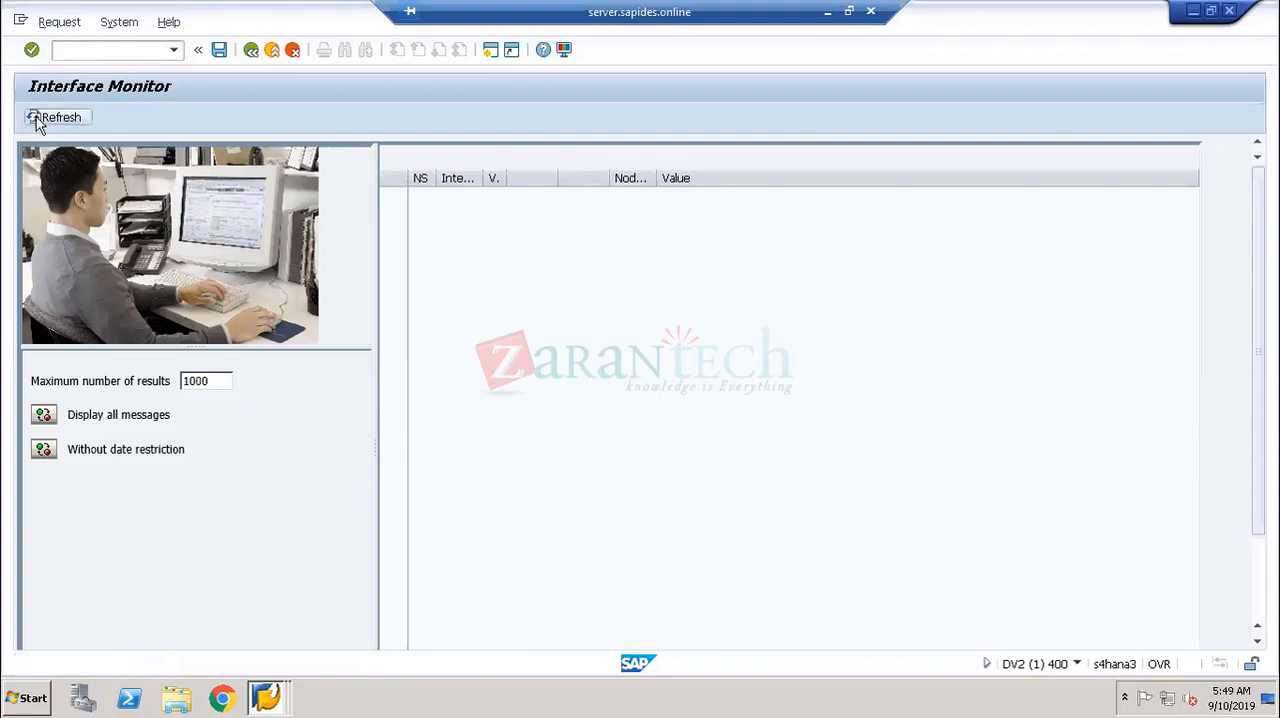
- Leave the Interface Monitor and open the customizing project screen with transaction spro
left_click(251, 51)
left_click(129, 52)
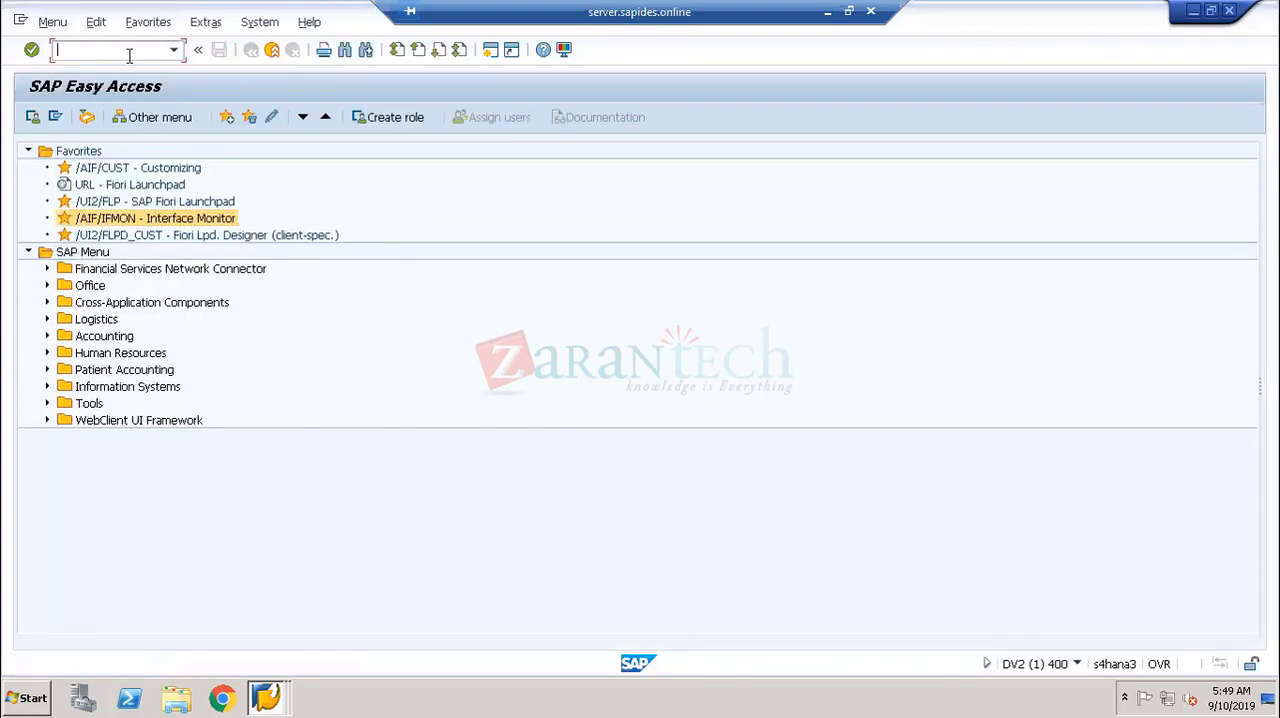
type("spro")
key("Return")
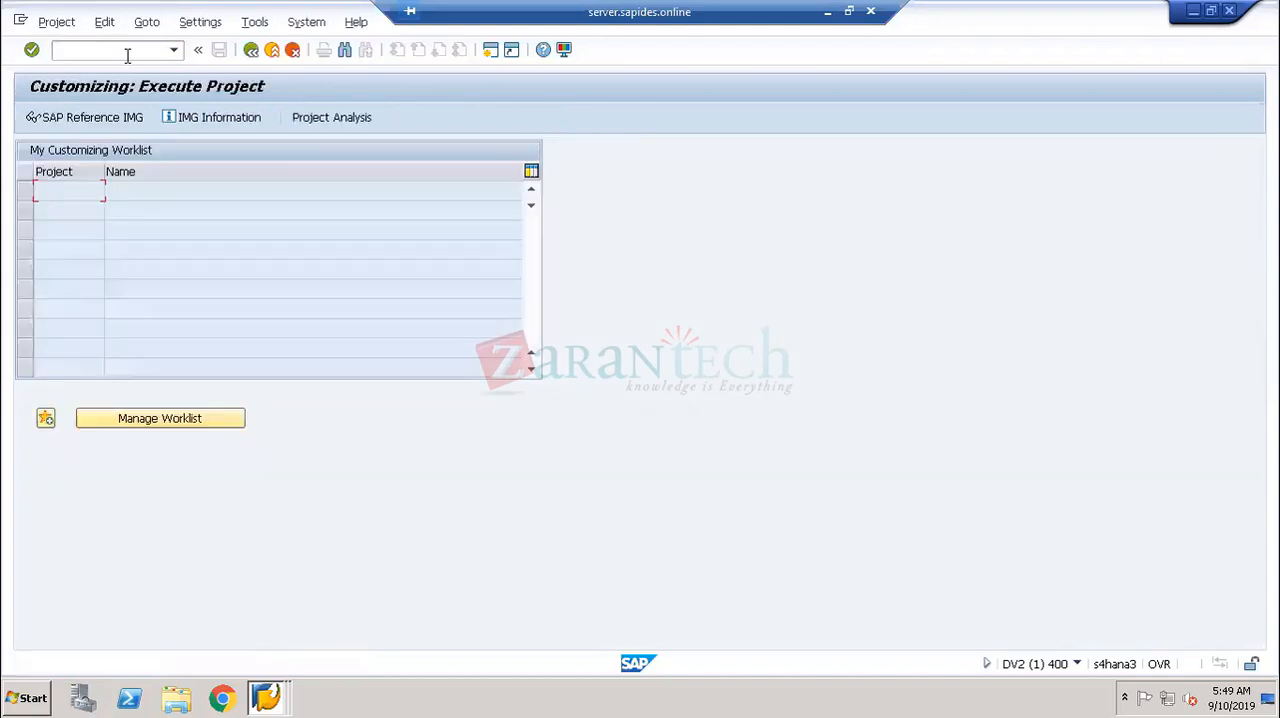
- Open the SAP Reference IMG and expand Financial Accounting and Central Finance to reach the source and target system settings
left_click(108, 122)
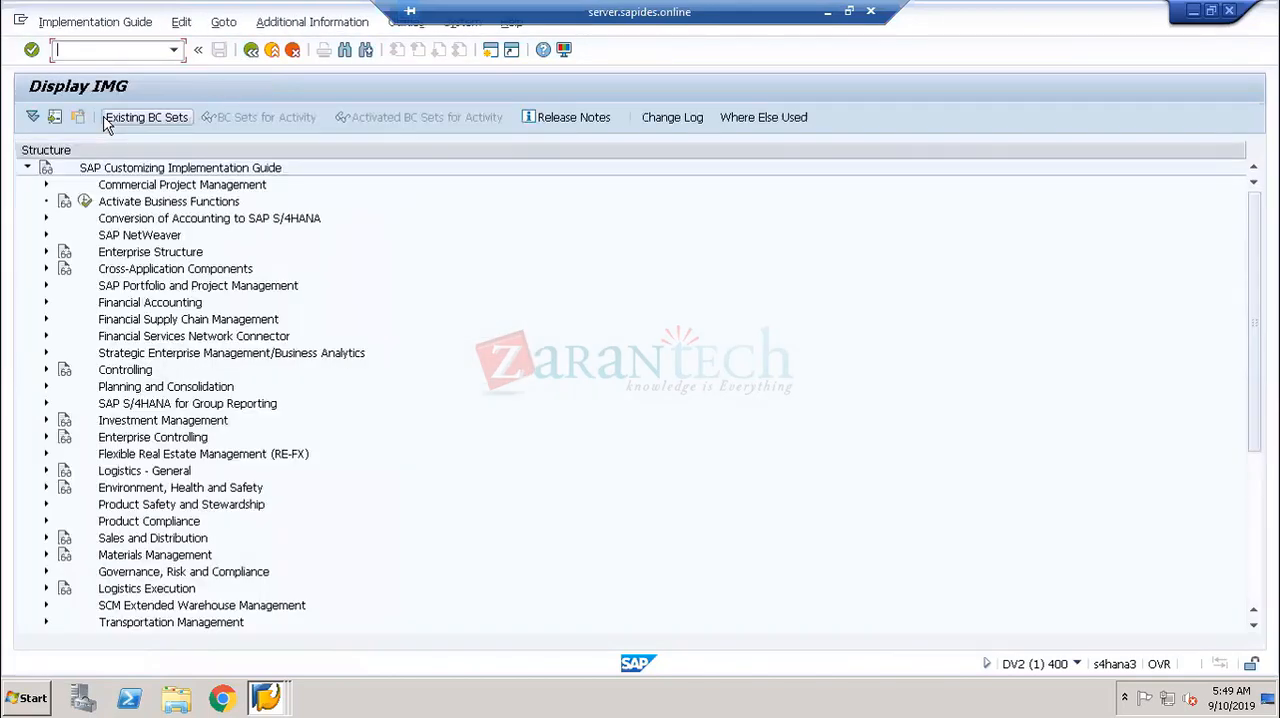
left_click(43, 304)
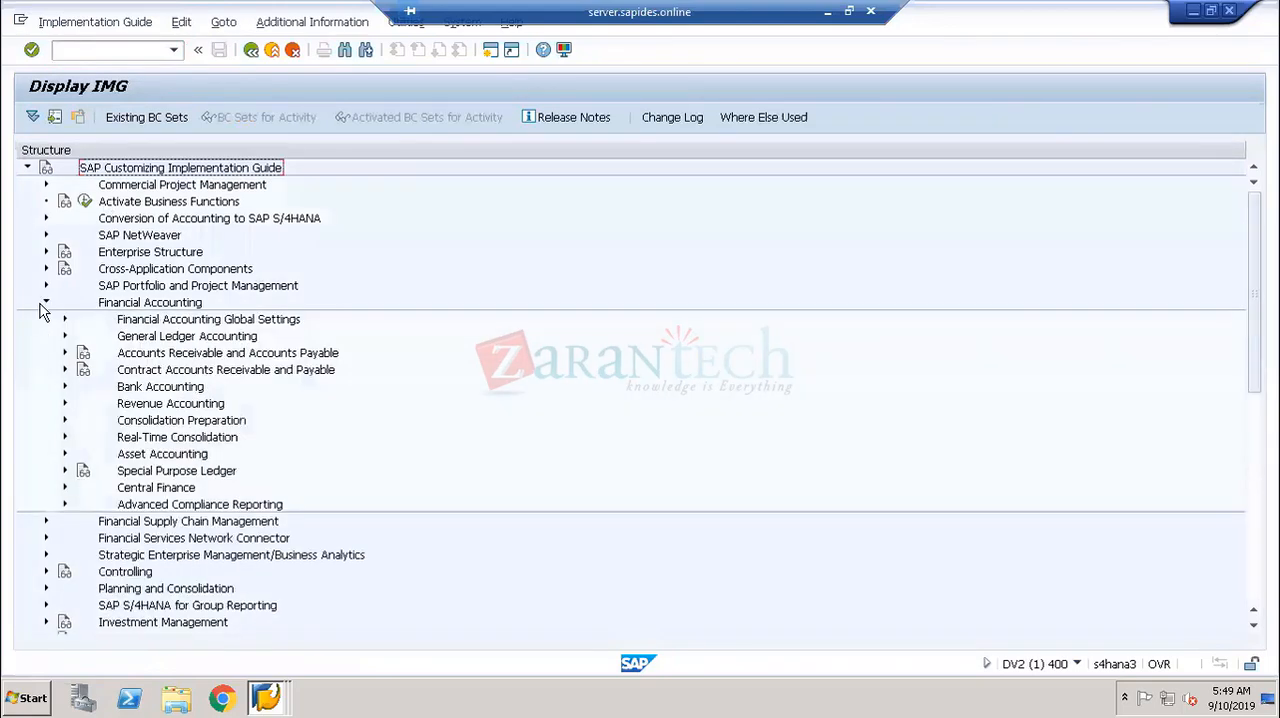
left_click(64, 487)
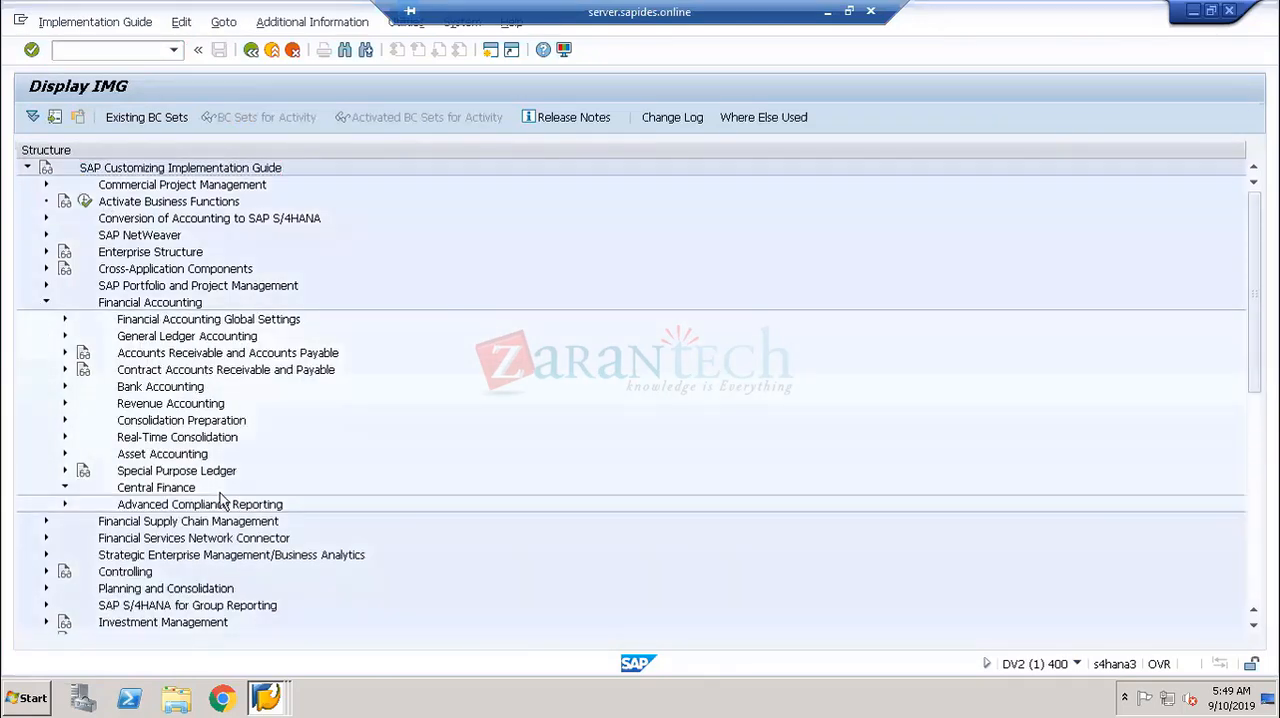
scroll(223, 500, "down", 4)
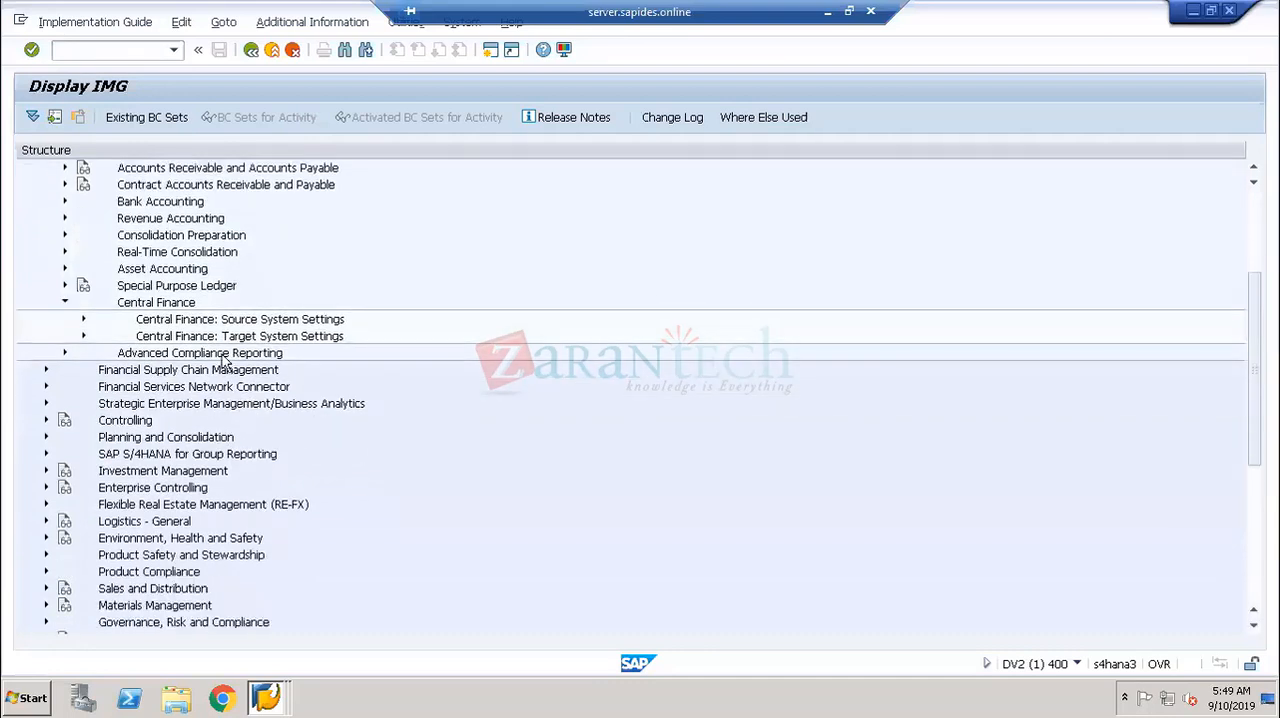
left_click(286, 322)
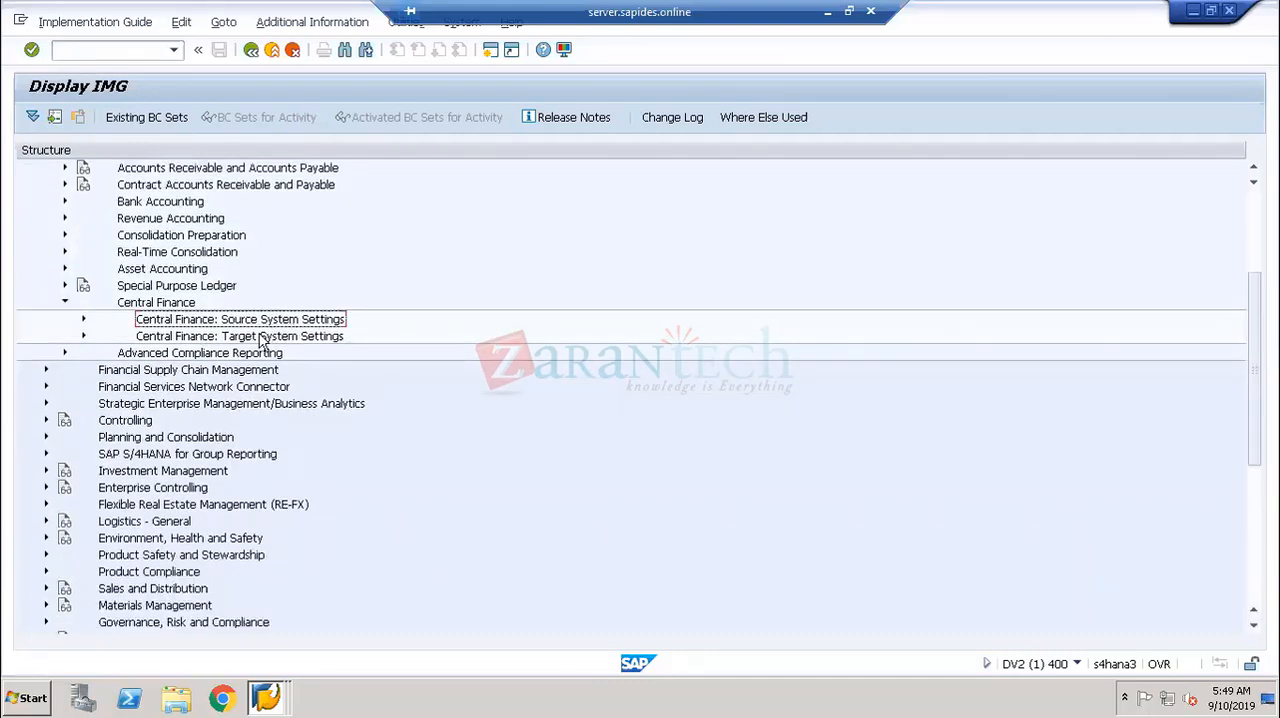
left_click(290, 340)
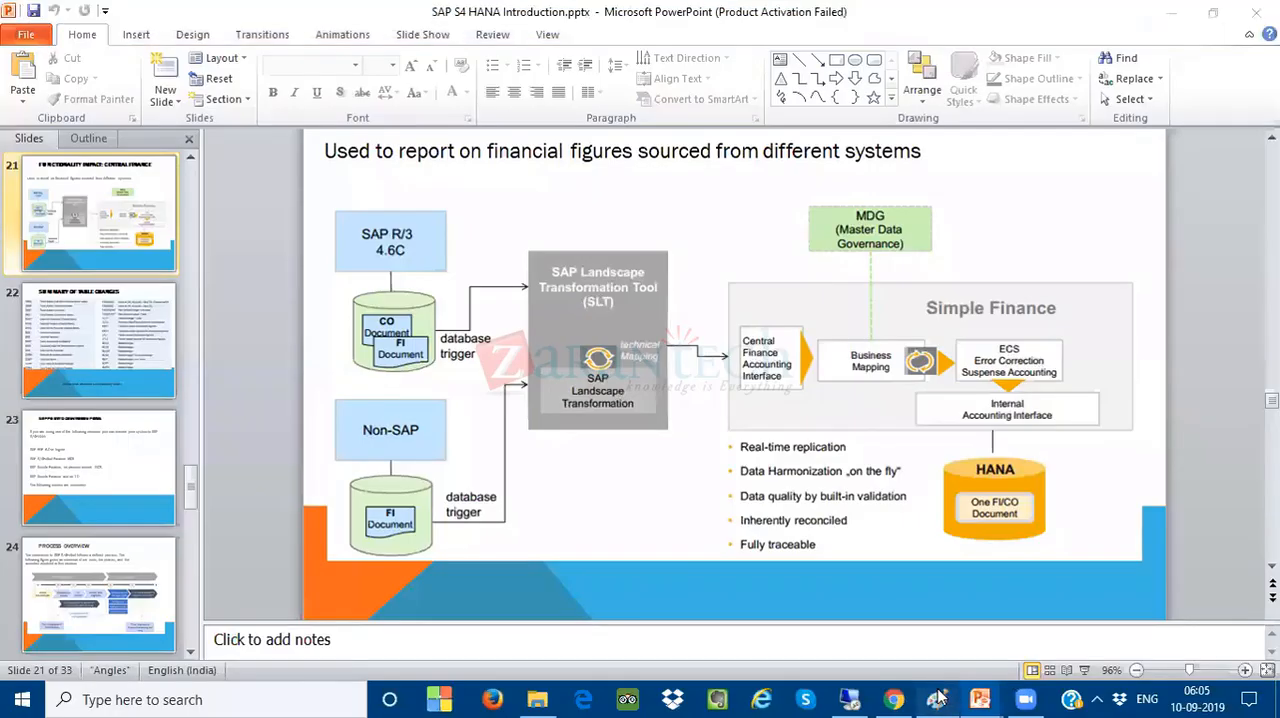
- Switch to Paint and erase the three replication notes from the canvas
left_click(936, 699)
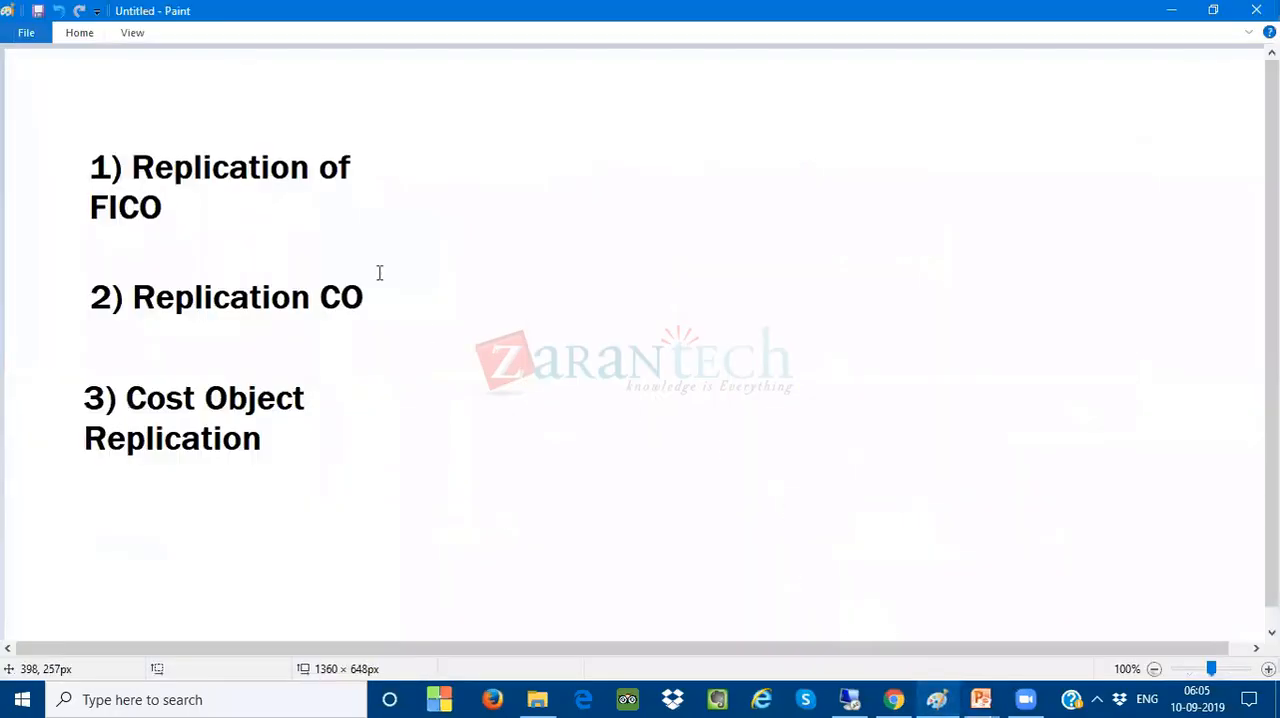
left_click(86, 36)
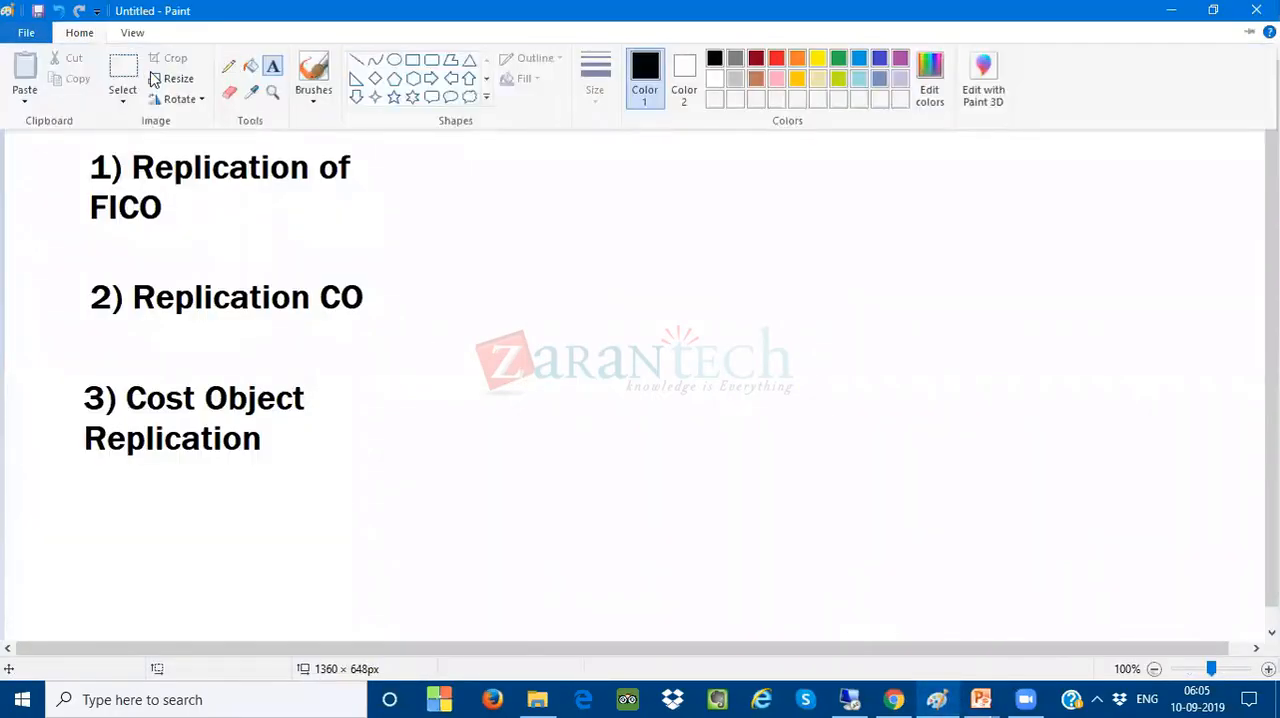
left_click(128, 80)
left_click_drag(55, 131, 408, 493)
key("Delete")
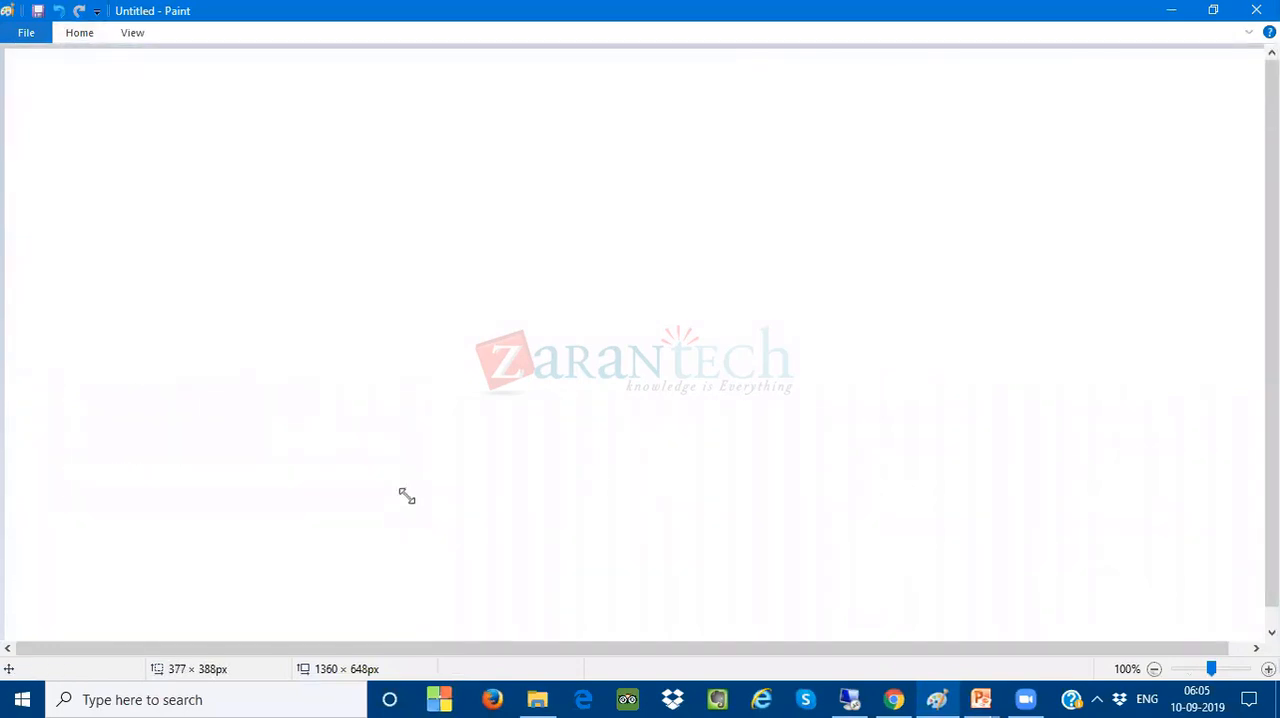
- Add a text note reading "COGS A/C- 500$" in the upper part of the blank canvas
left_click(72, 36)
left_click(273, 66)
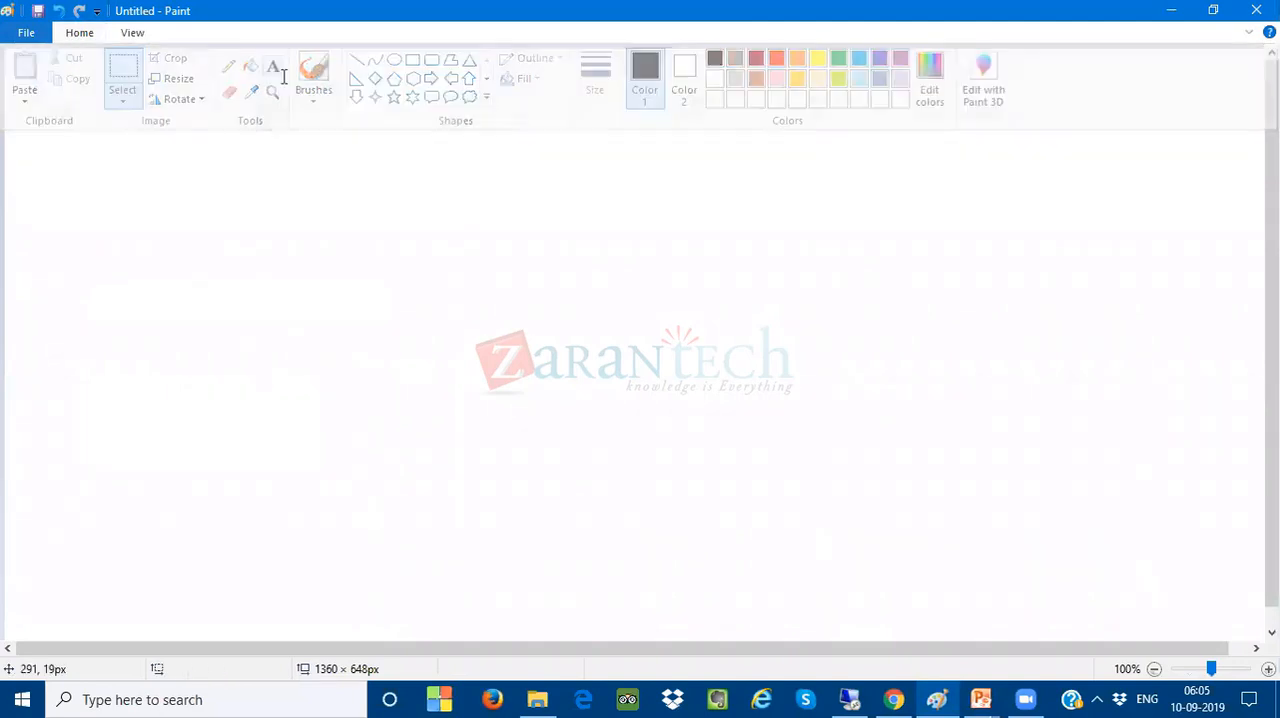
left_click(166, 203)
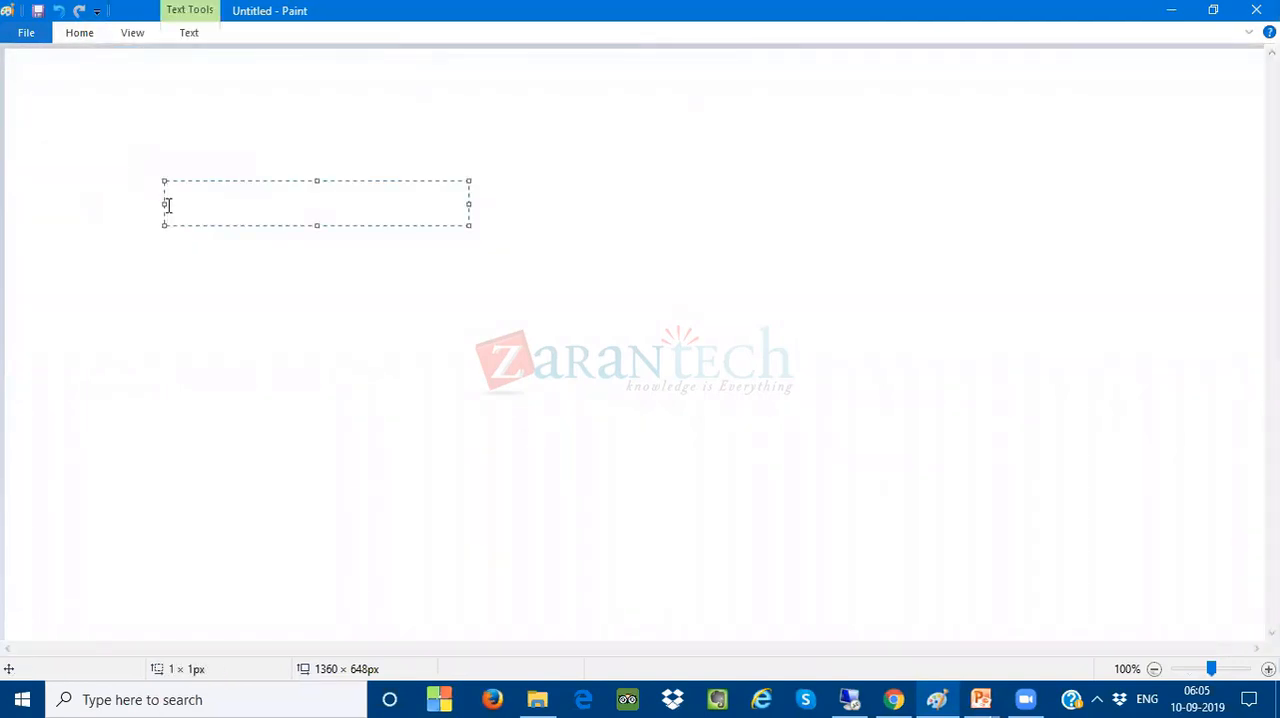
type("COG")
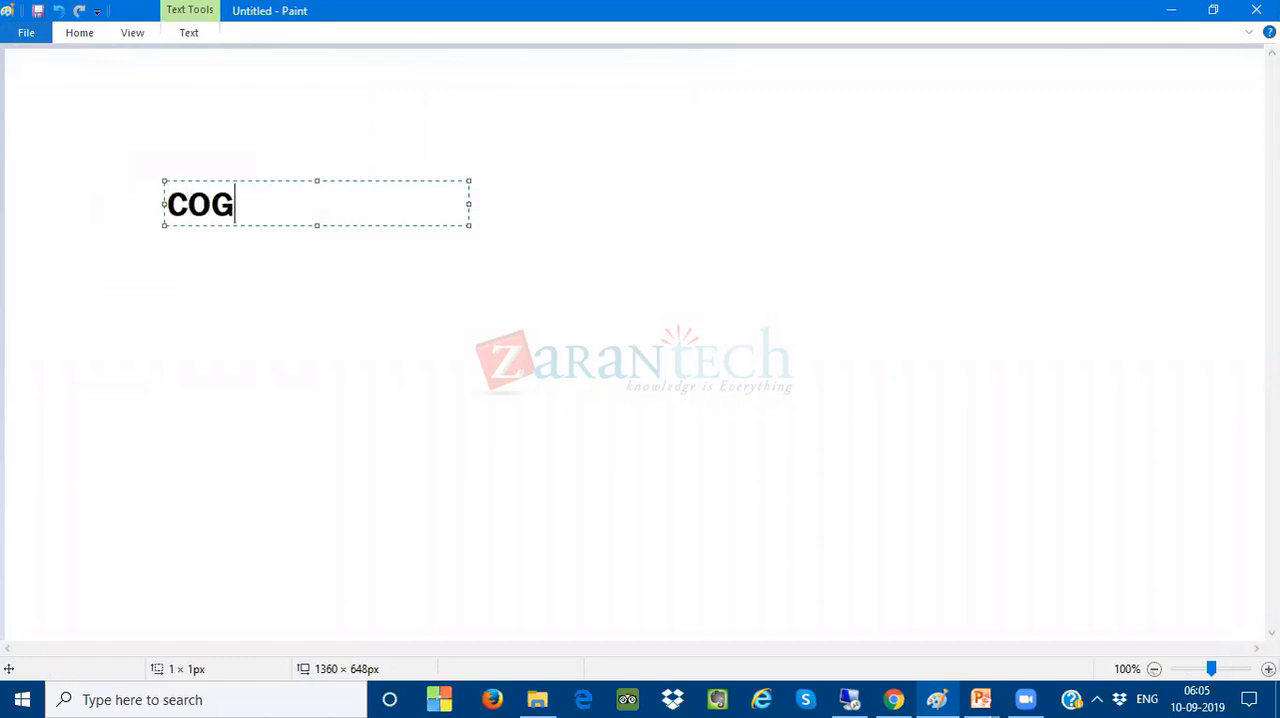
type("S A/C")
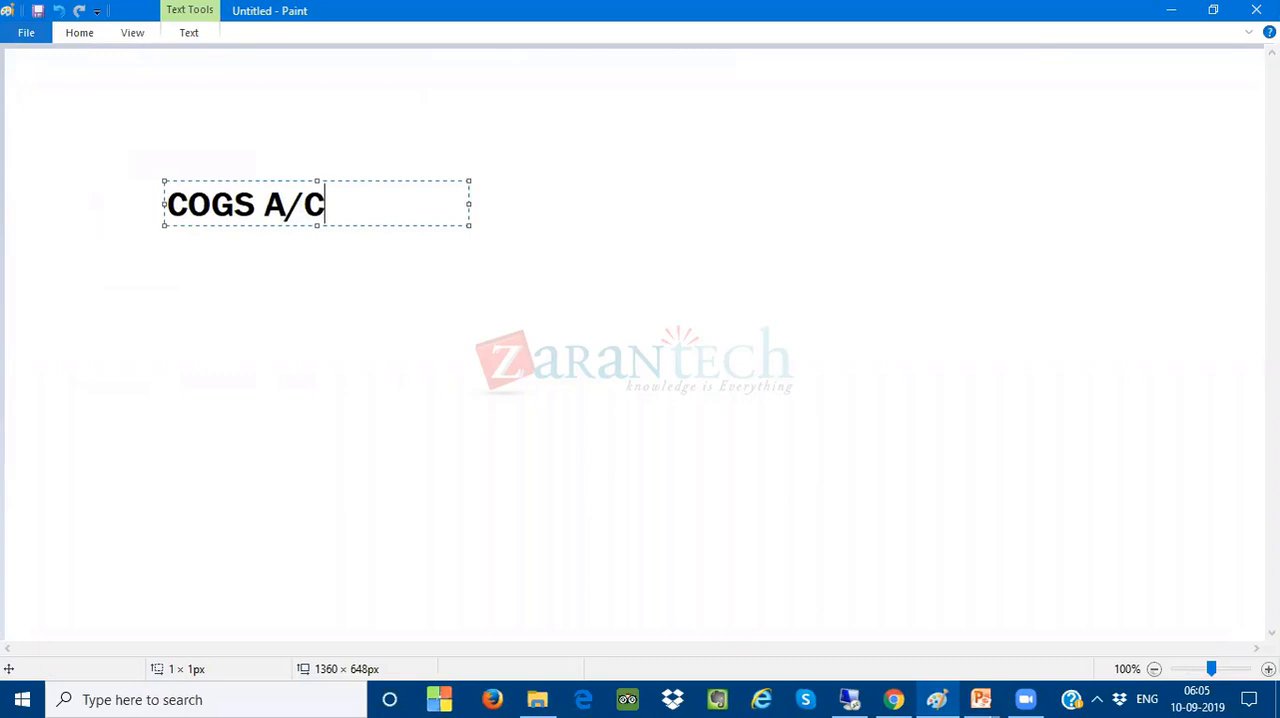
type("- 500")
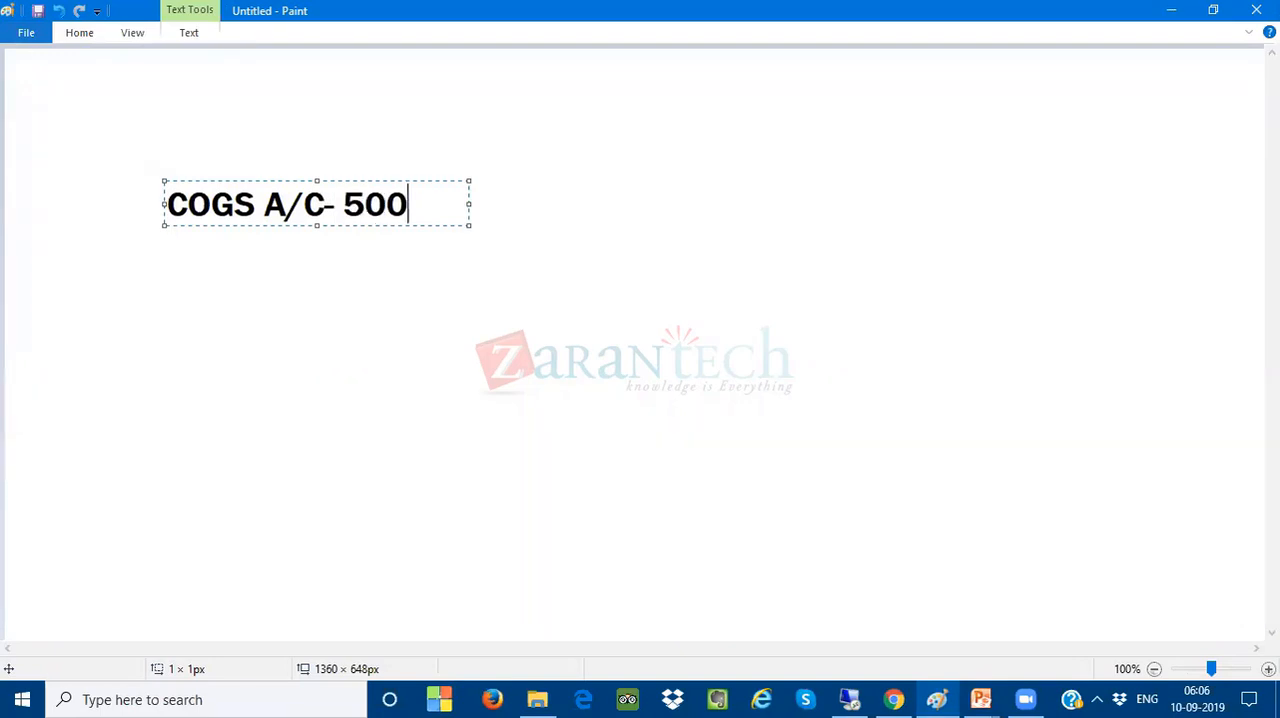
type("$")
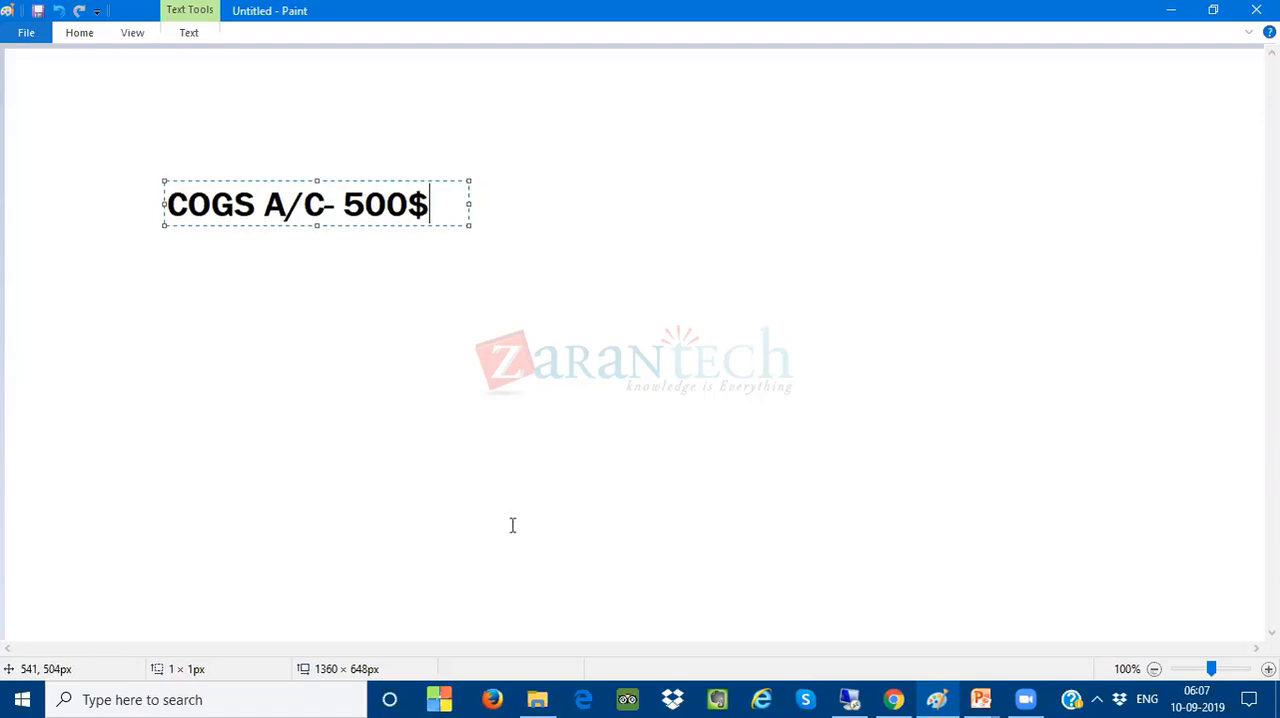
- Switch back to the S/4HANA remote session and examine the Central Finance target system nodes, from Set Up Systems to Replication Settings for Profit Center Accounting
left_click(847, 697)
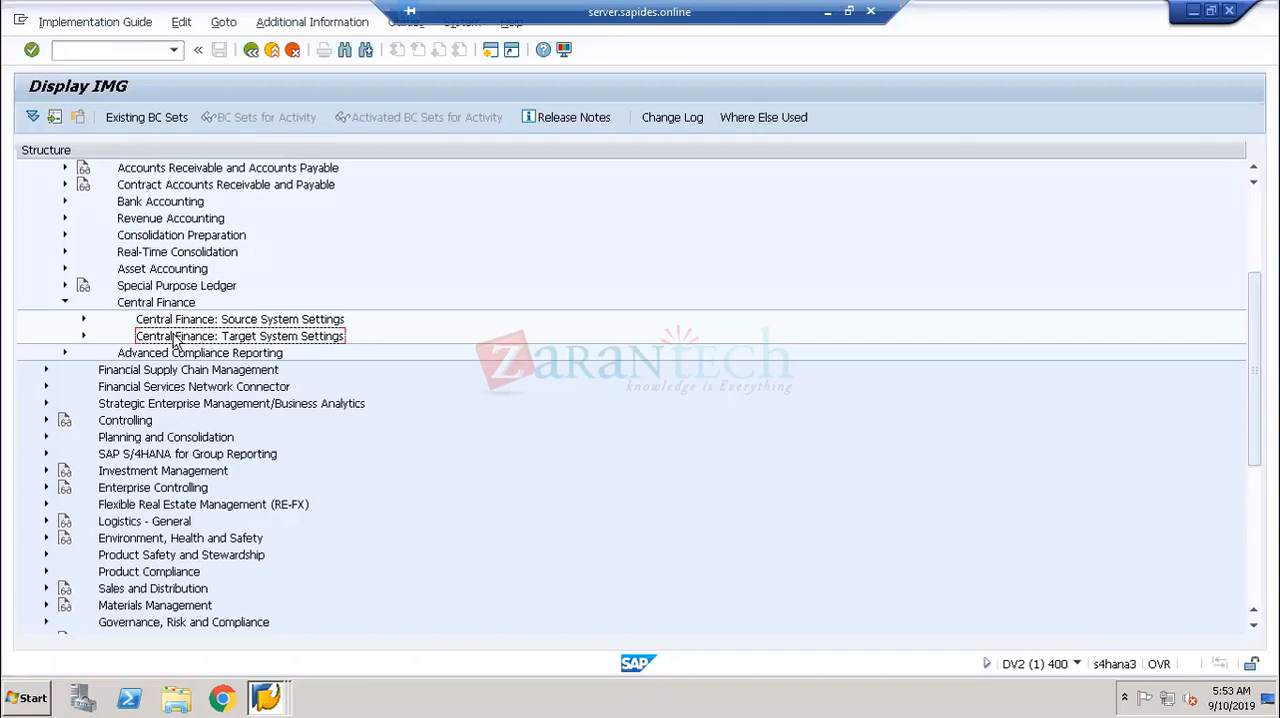
left_click(84, 336)
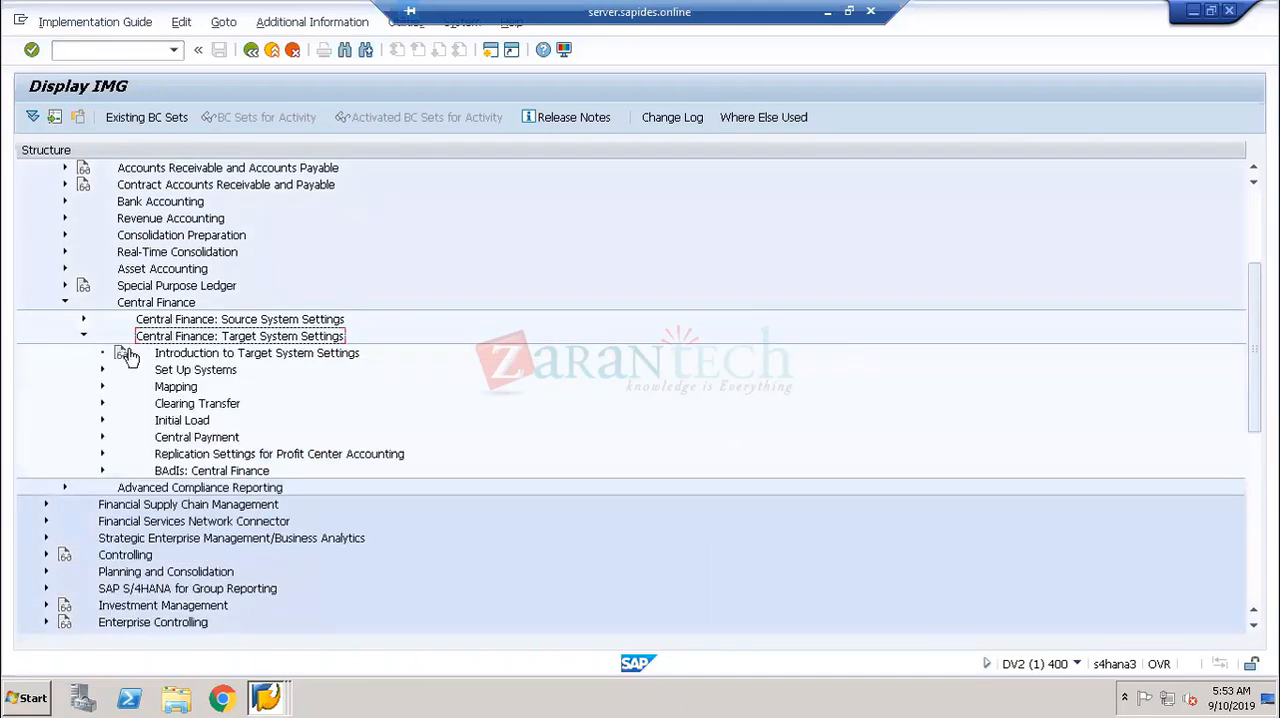
left_click(192, 372)
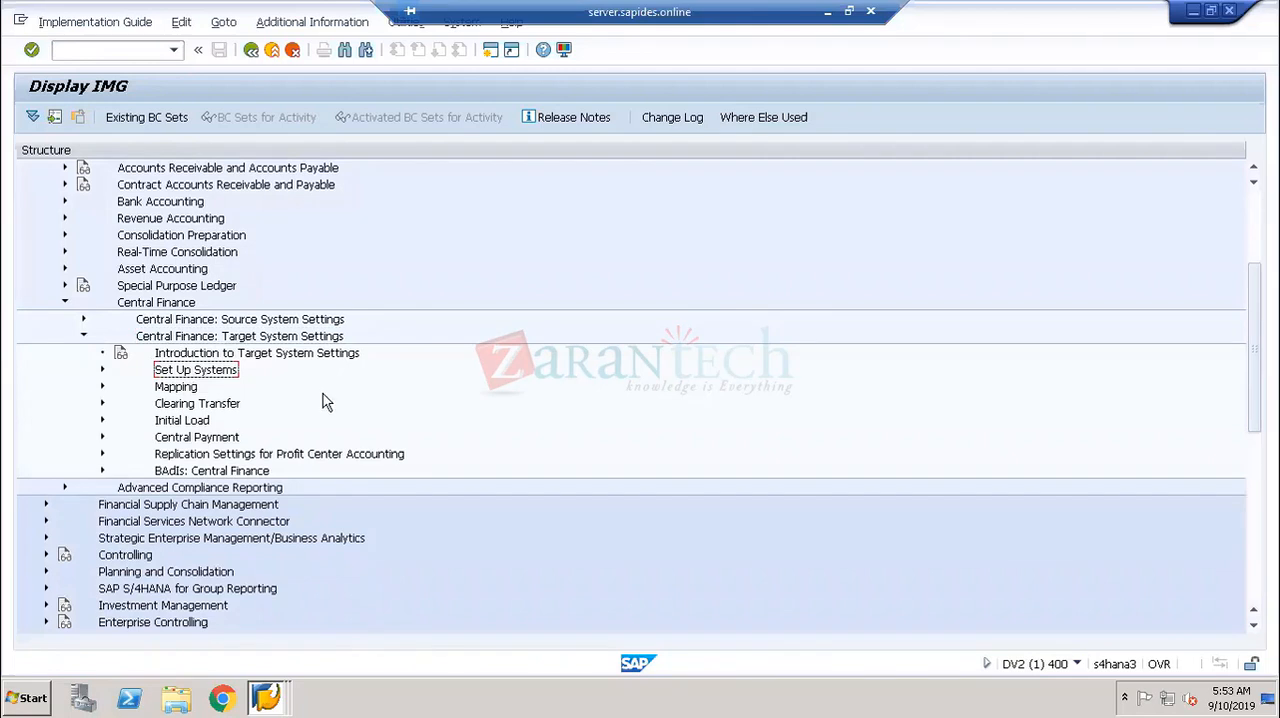
left_click(190, 389)
left_click(205, 405)
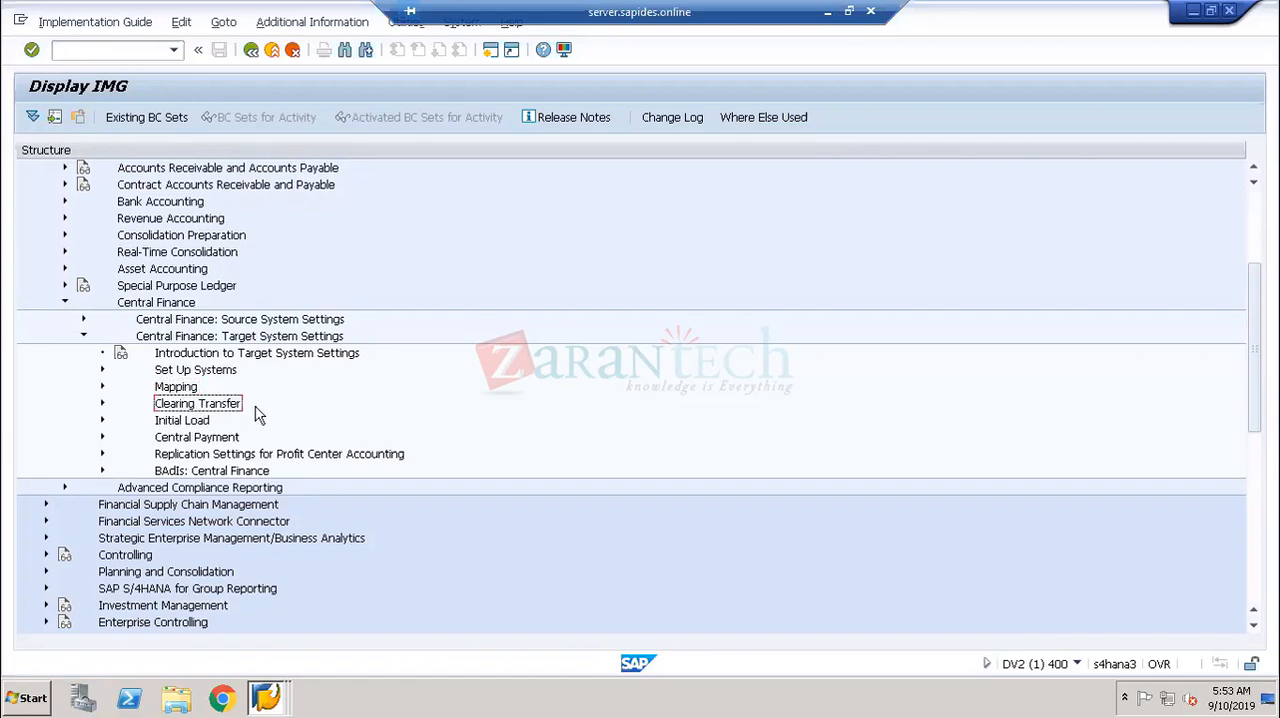
left_click(183, 422)
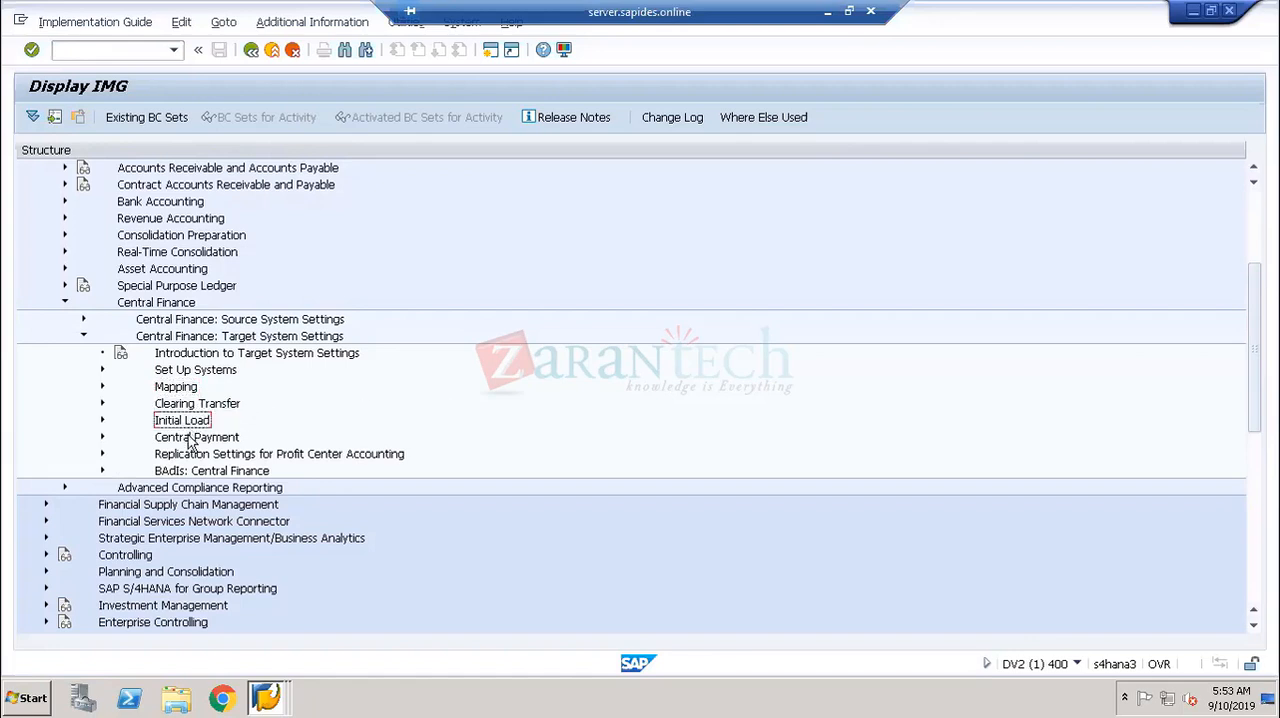
left_click(195, 440)
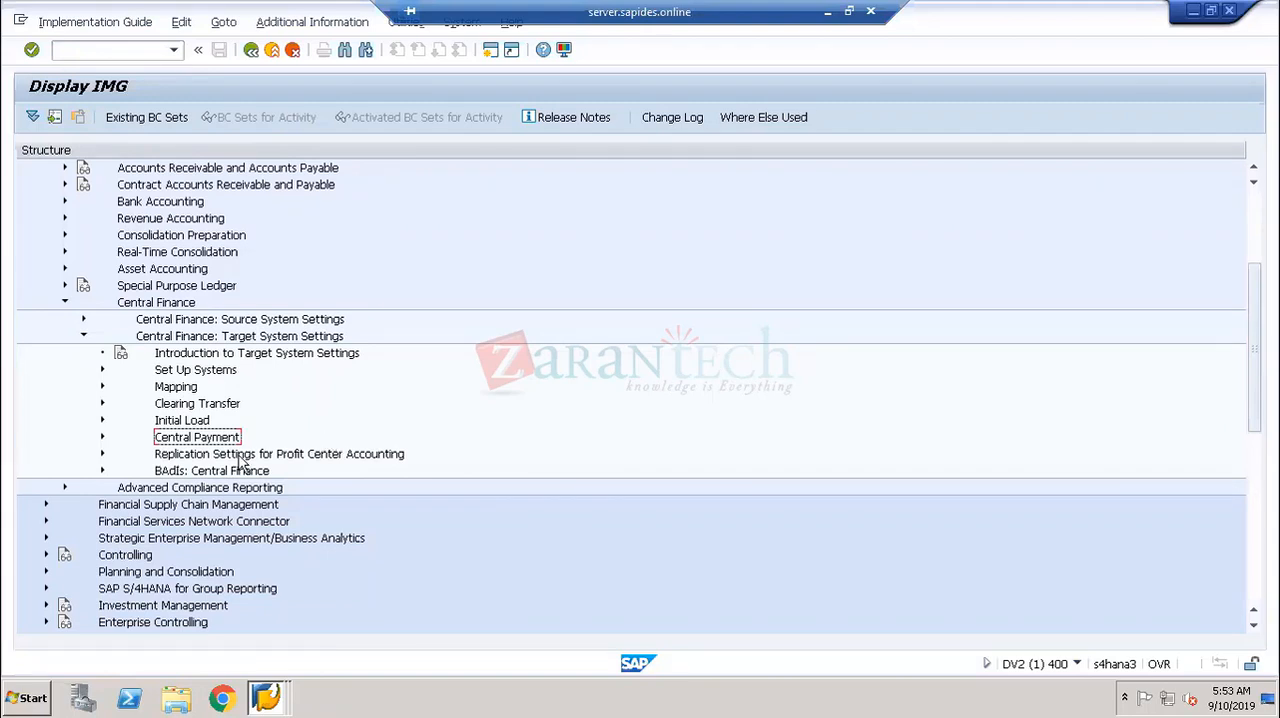
left_click(206, 456)
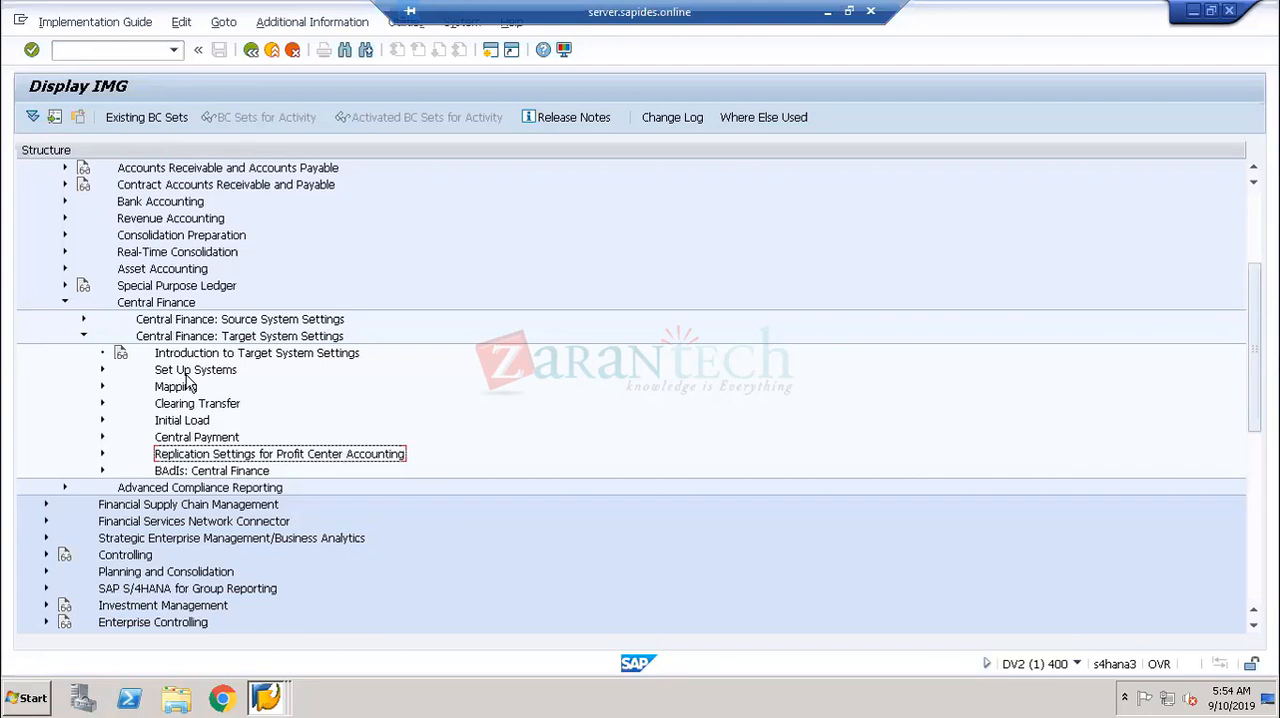
left_click(246, 339)
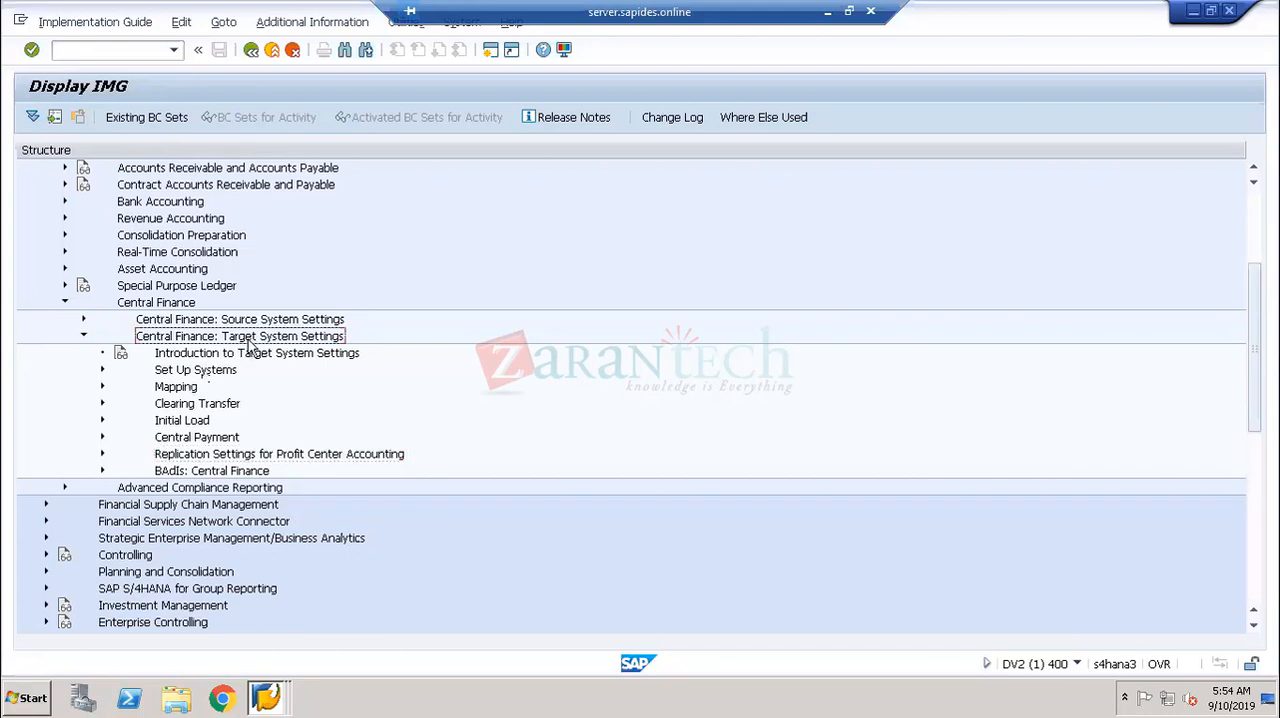
left_click(210, 376)
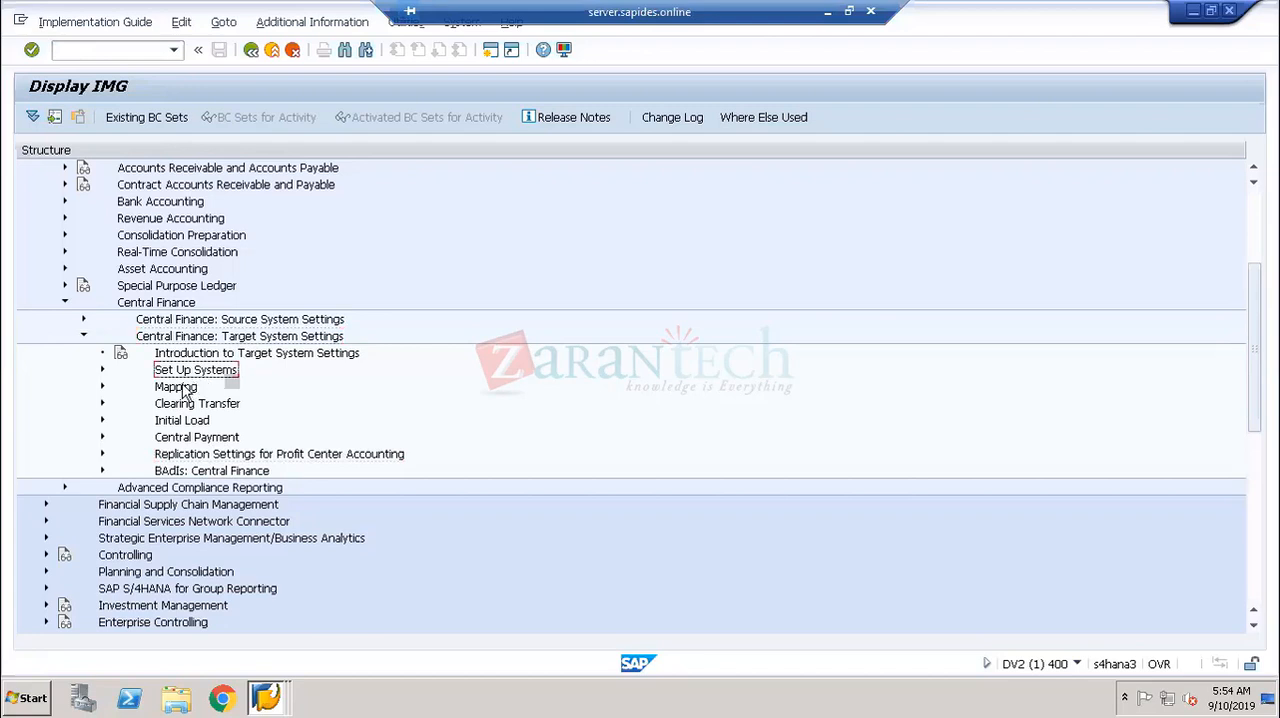
left_click(180, 390)
left_click(185, 404)
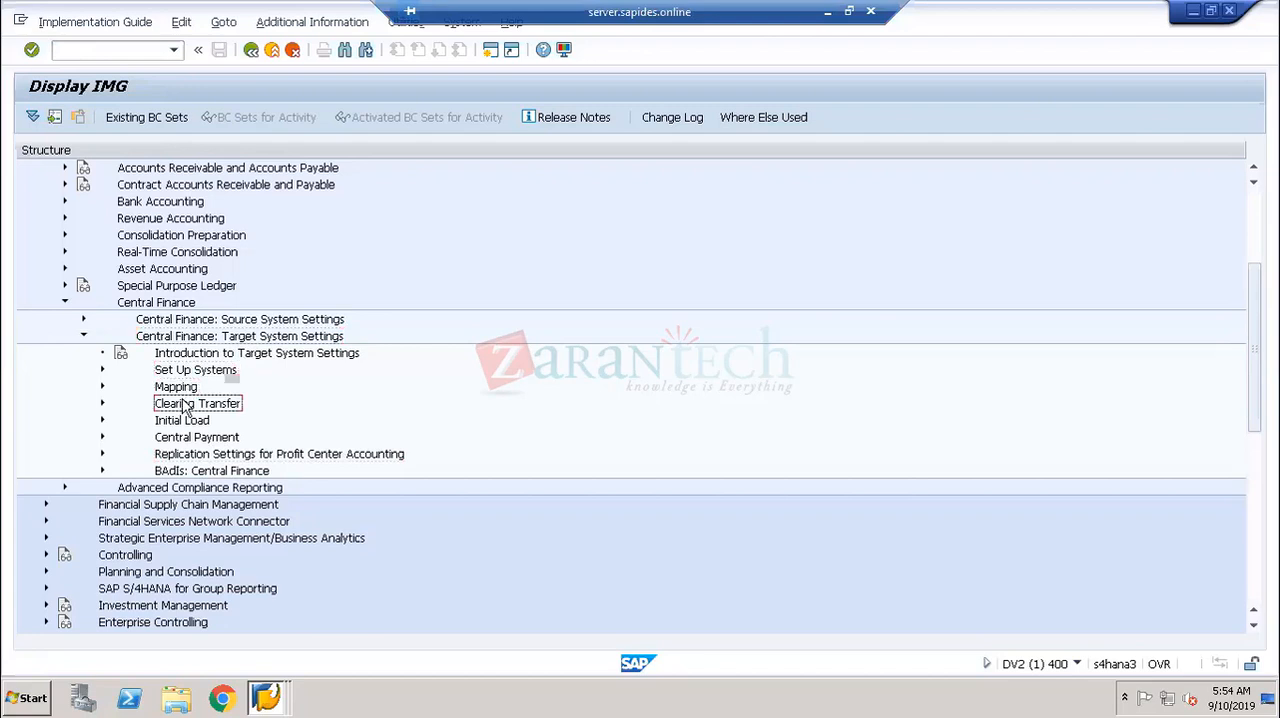
- View the General Replication Settings under Central Finance: Source System Settings, then return to the collapsed source and target system nodes
left_click(82, 337)
left_click(188, 322)
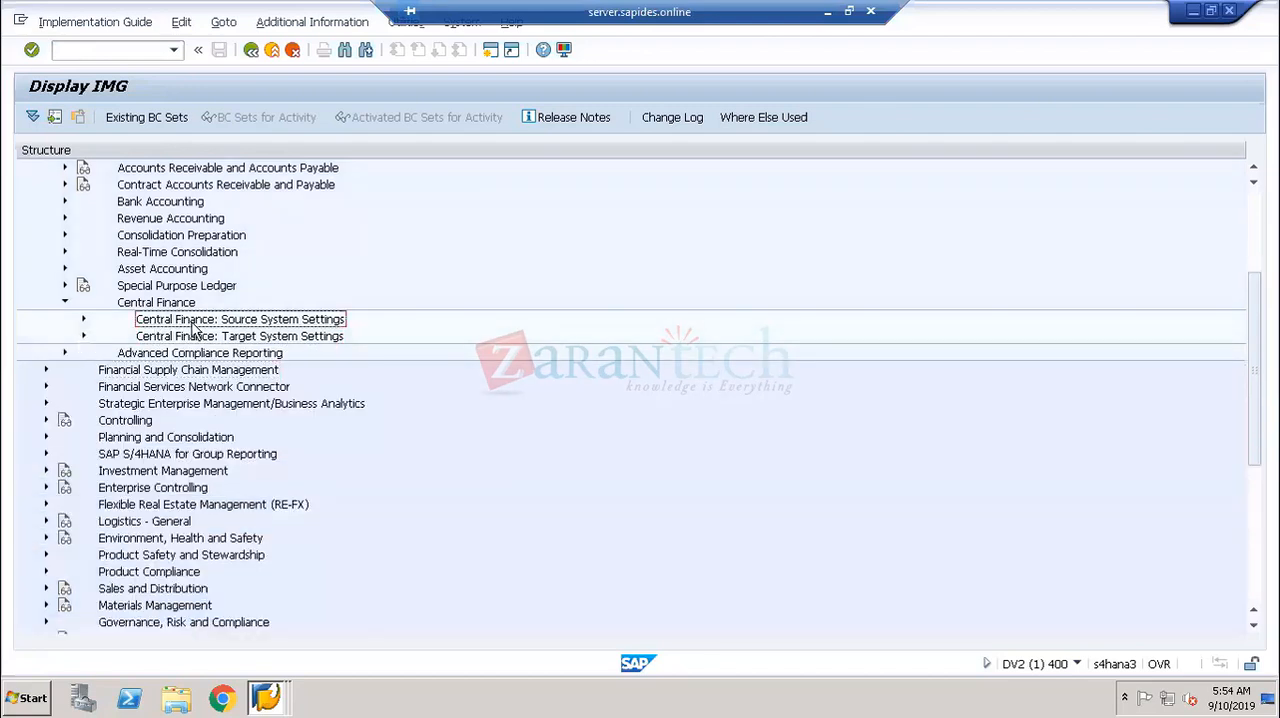
left_click(84, 321)
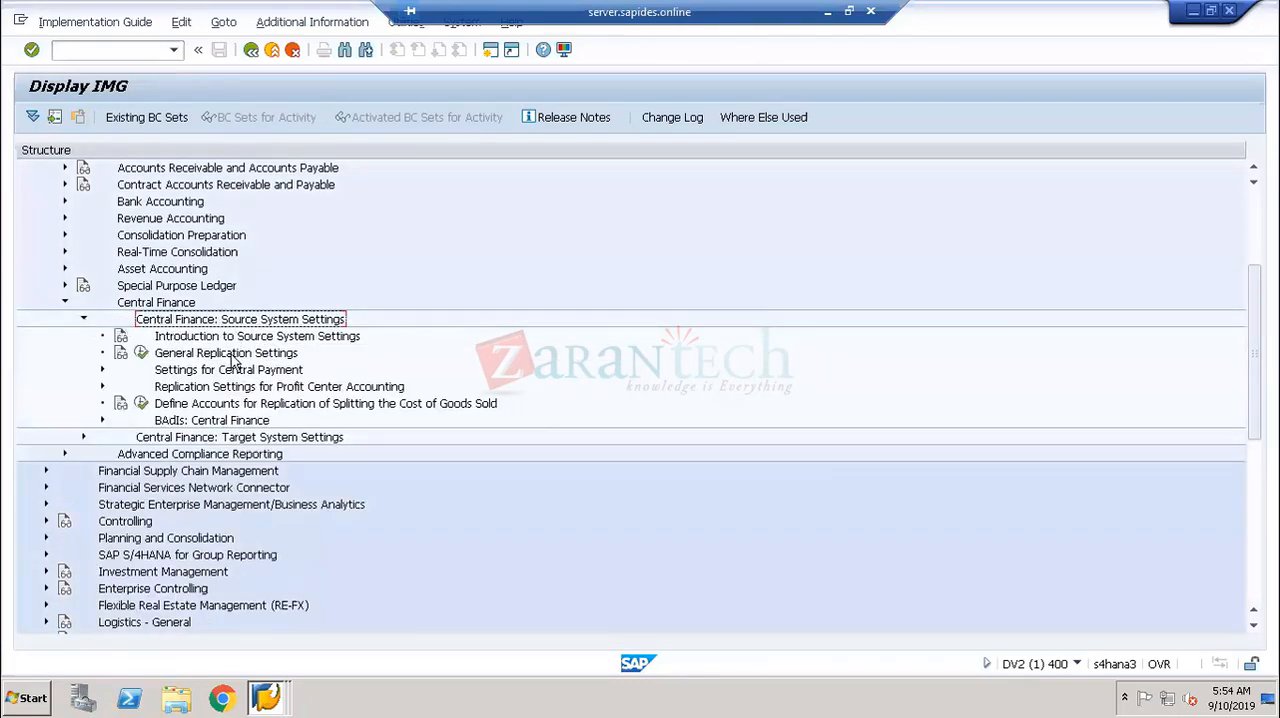
left_click(230, 356)
left_click(141, 353)
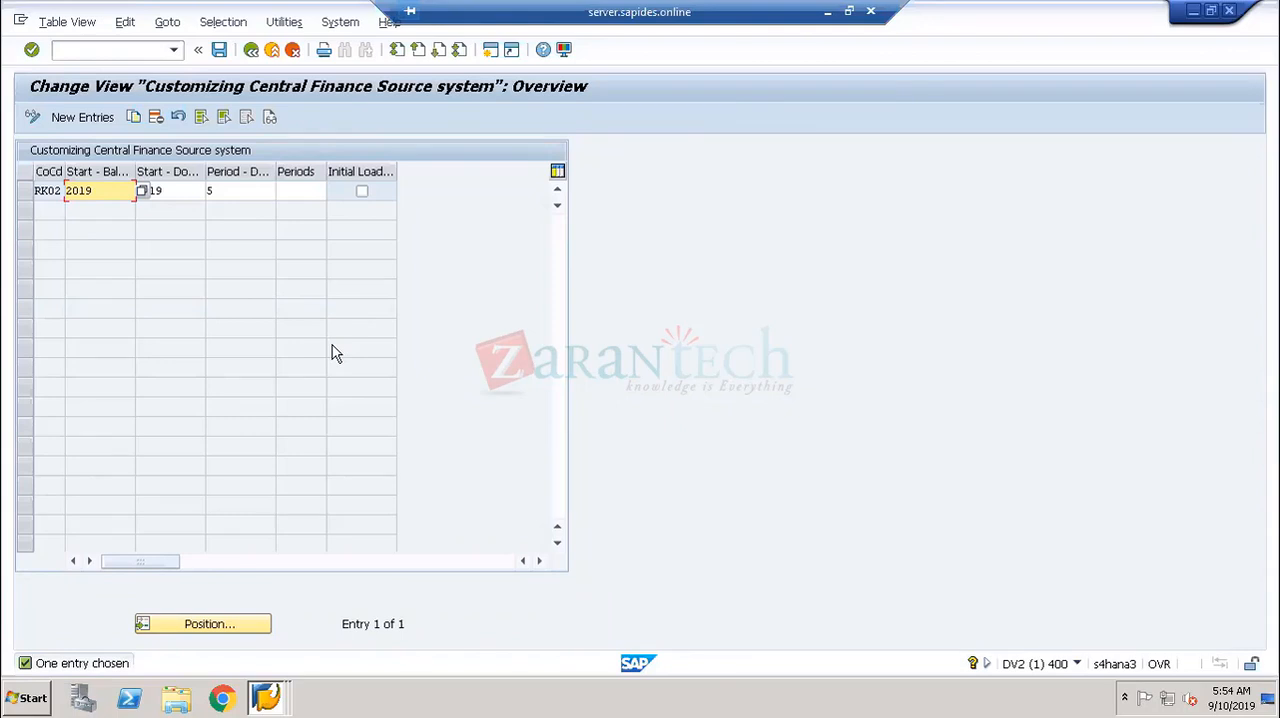
left_click(252, 50)
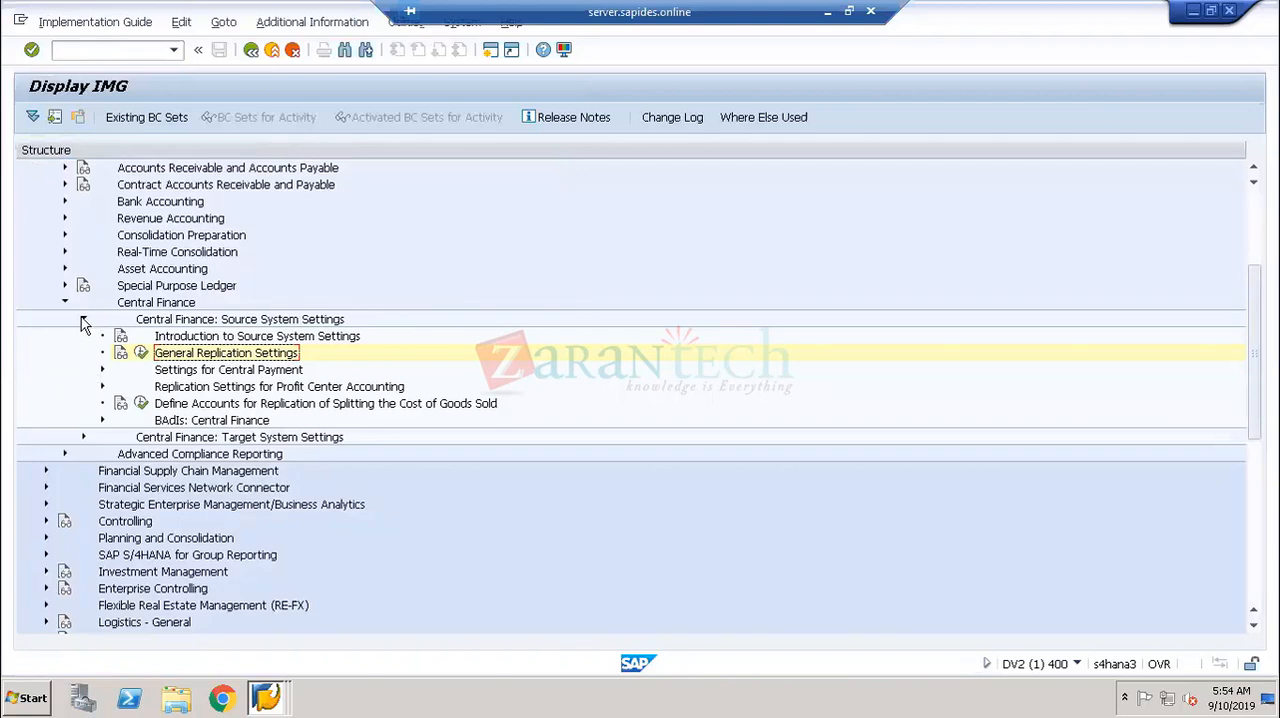
left_click(83, 320)
left_click(218, 338)
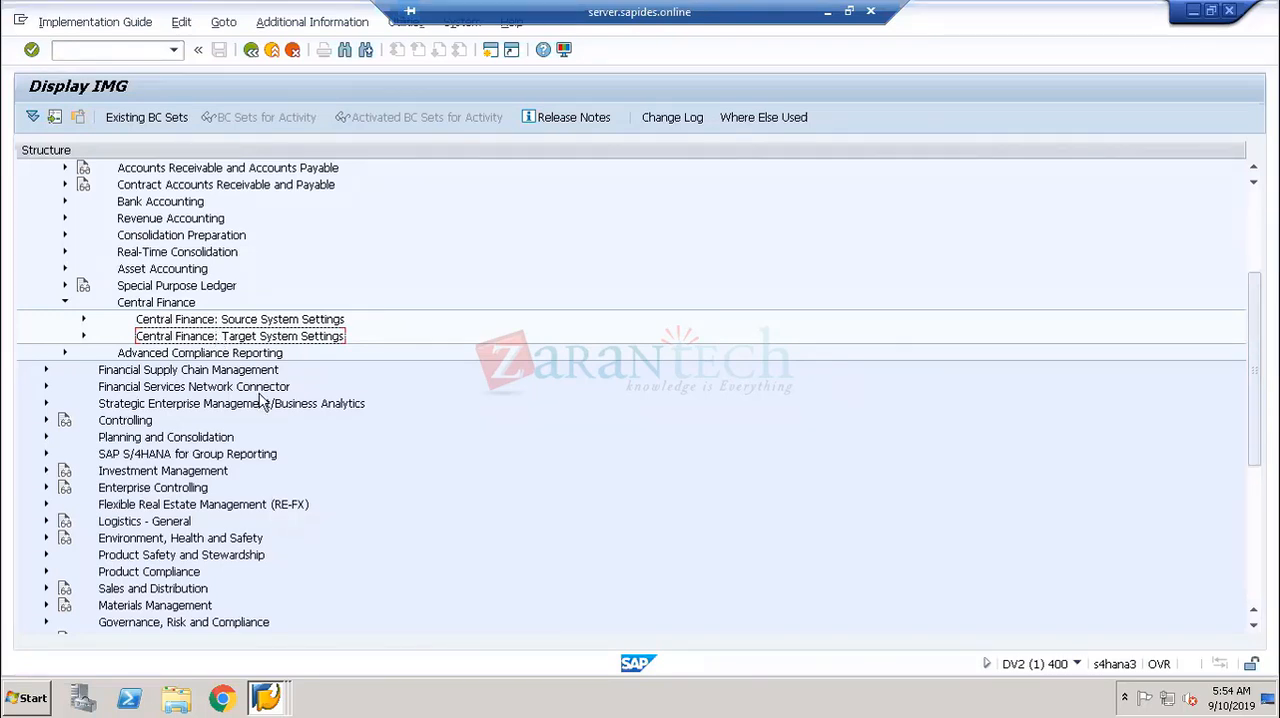
- Switch to the ECC session, start transaction fb03 and open the document list selection screen
left_click(265, 697)
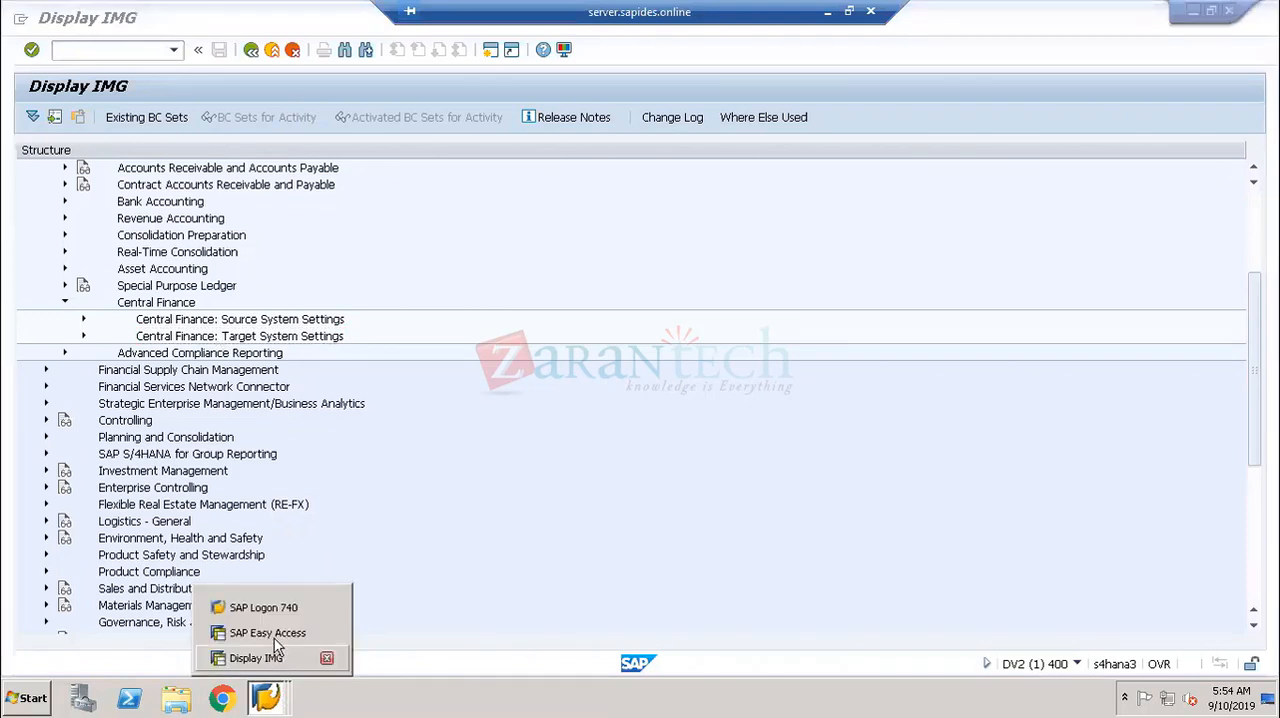
left_click(268, 634)
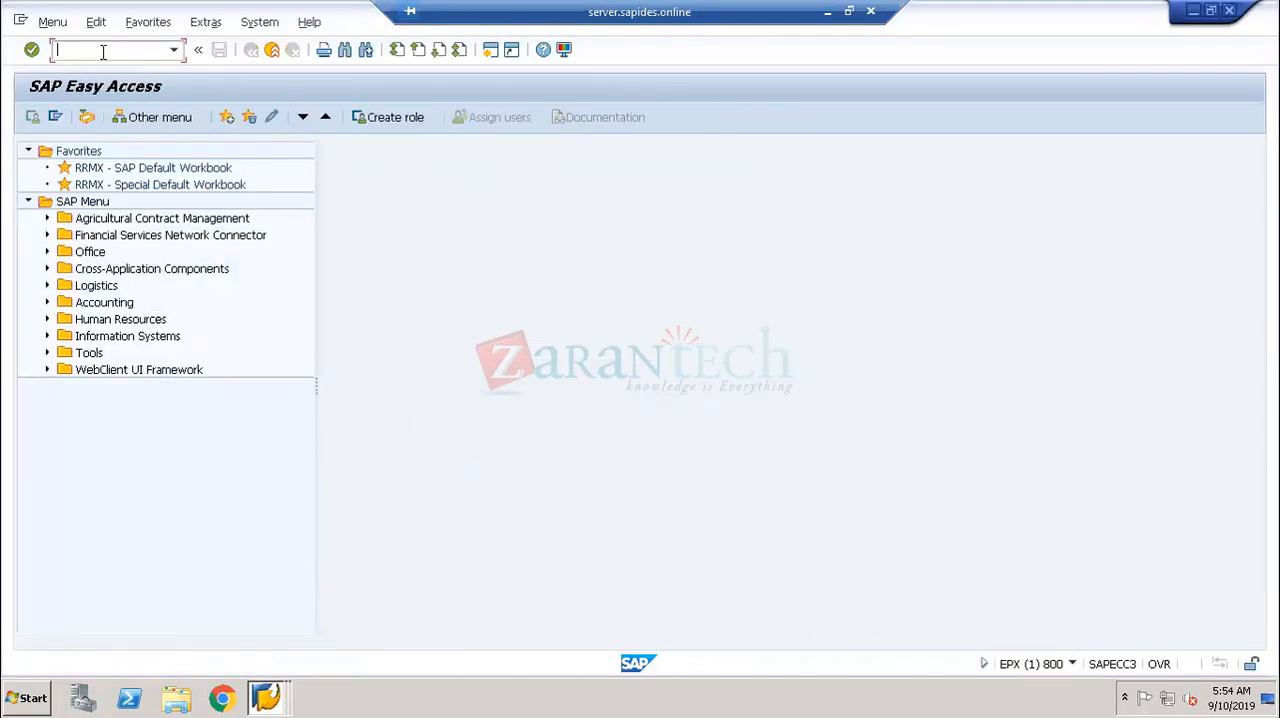
type("fb03")
key("Return")
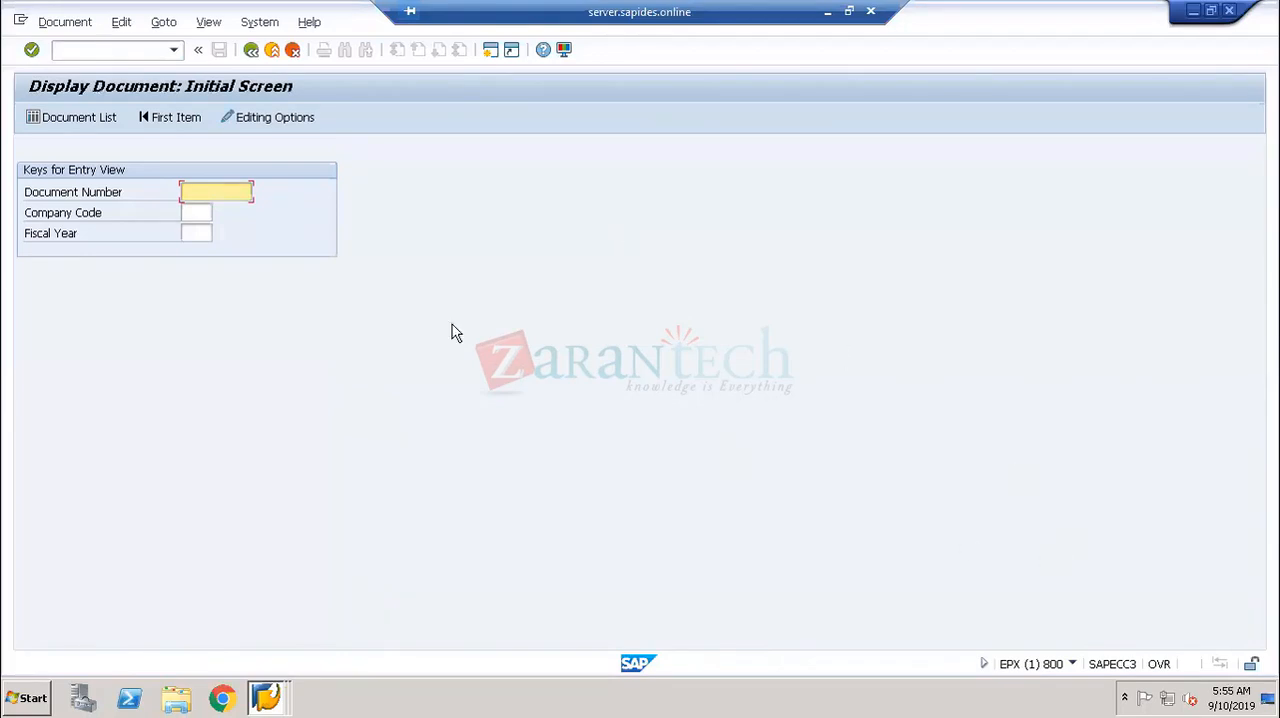
left_click(186, 216)
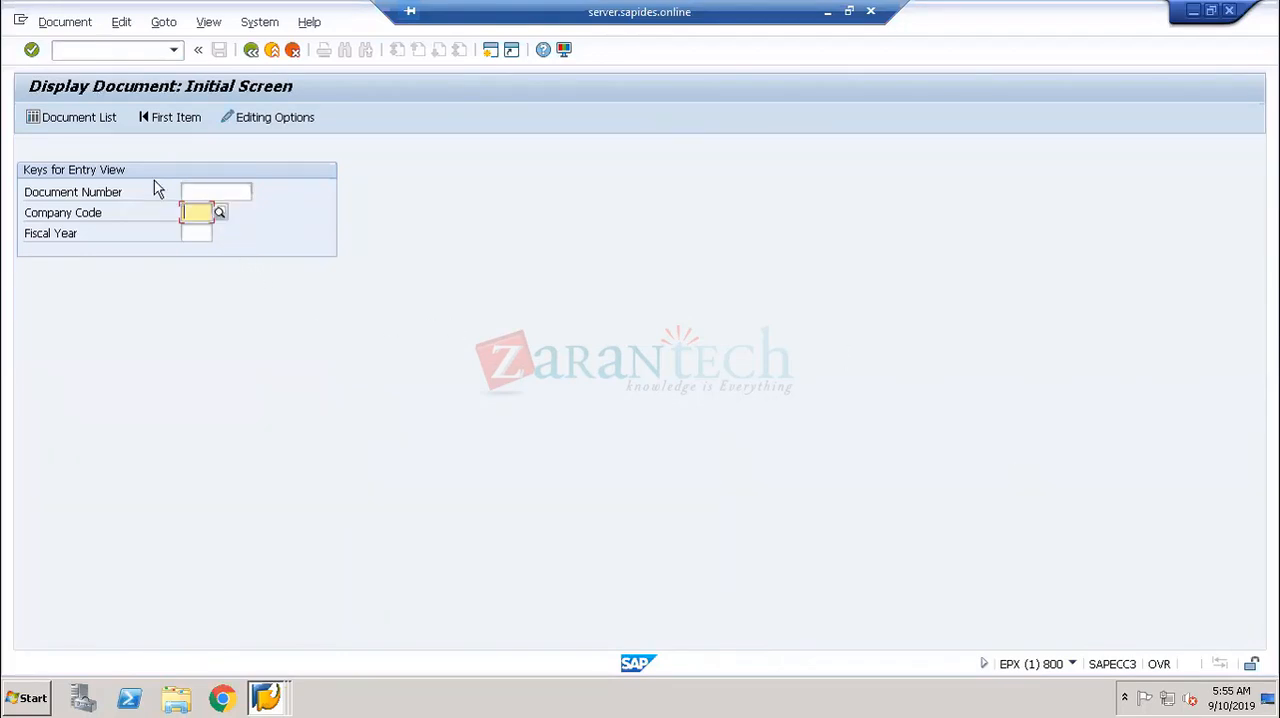
left_click(108, 118)
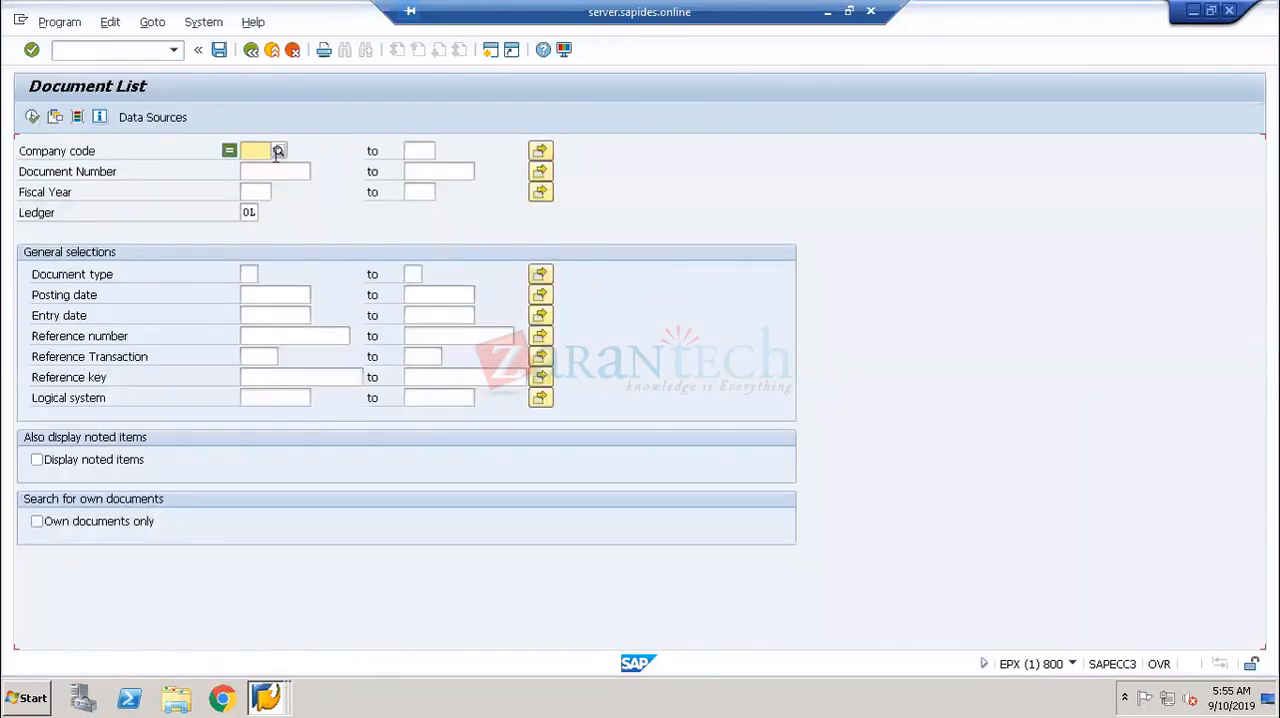
- Choose company code 0001 from the value list and run the document list for it
left_click(278, 152)
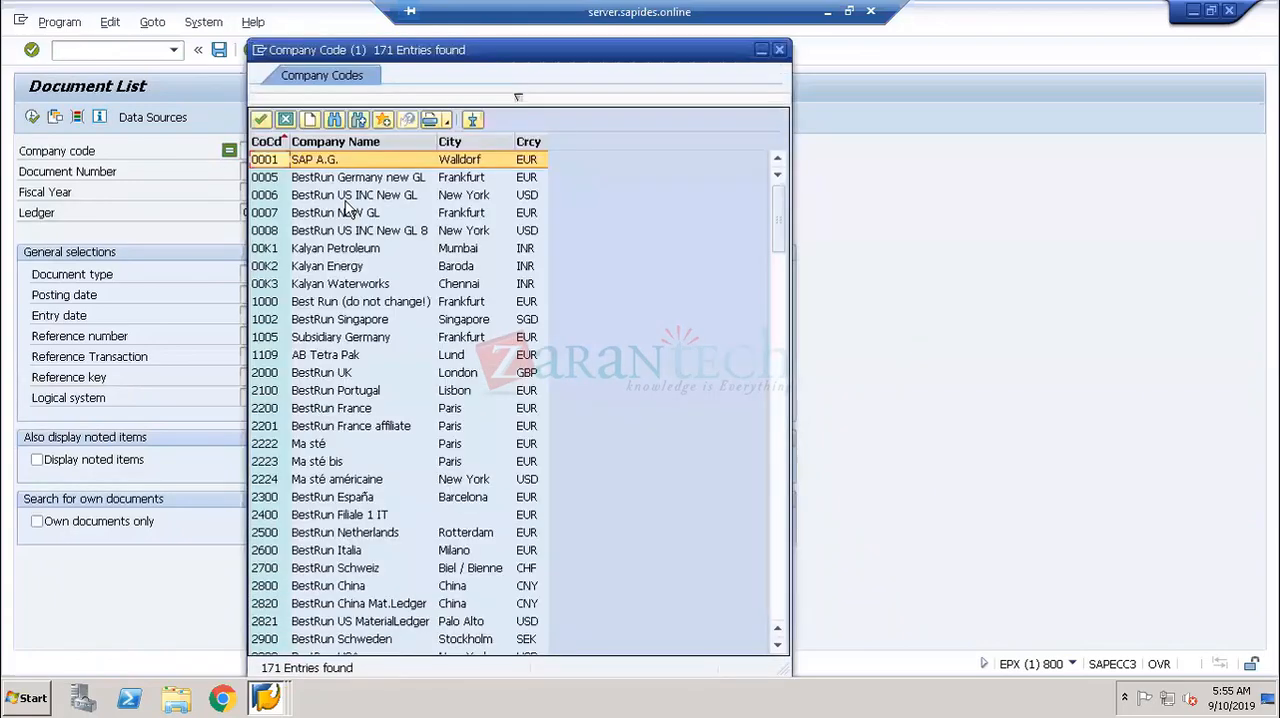
scroll(400, 404, "down", 4)
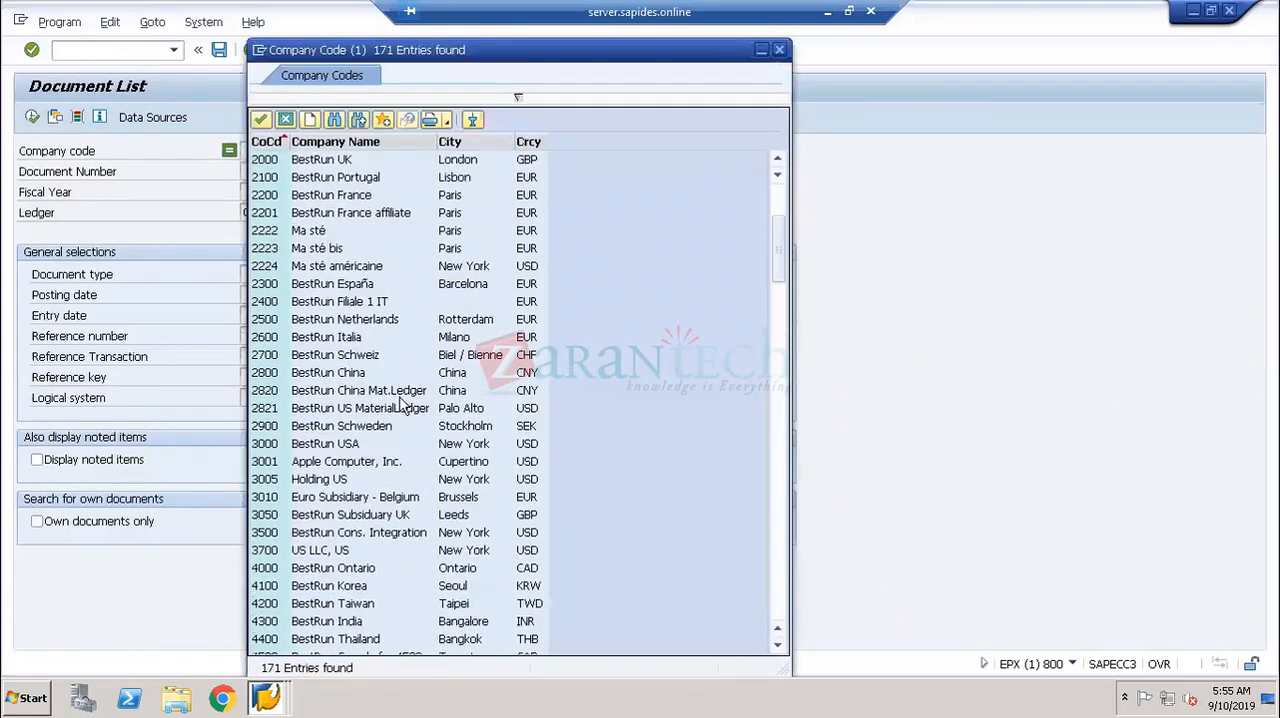
scroll(400, 404, "up", 4)
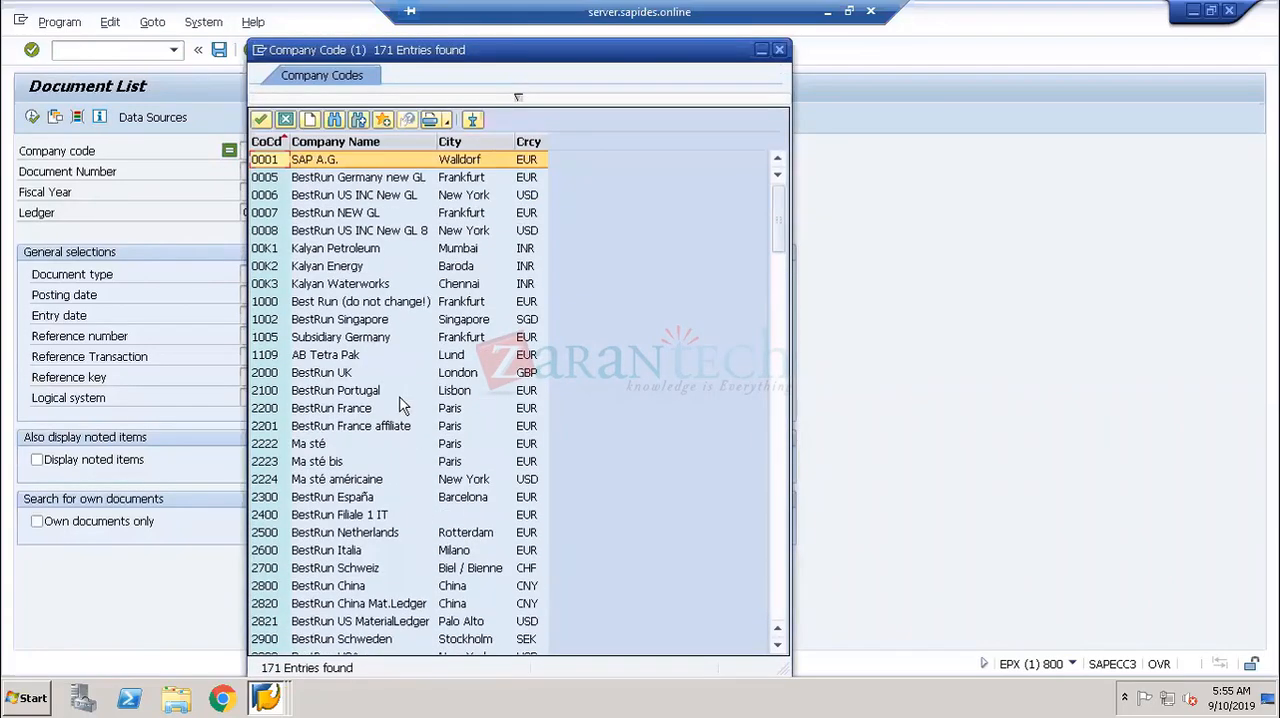
double_click(312, 162)
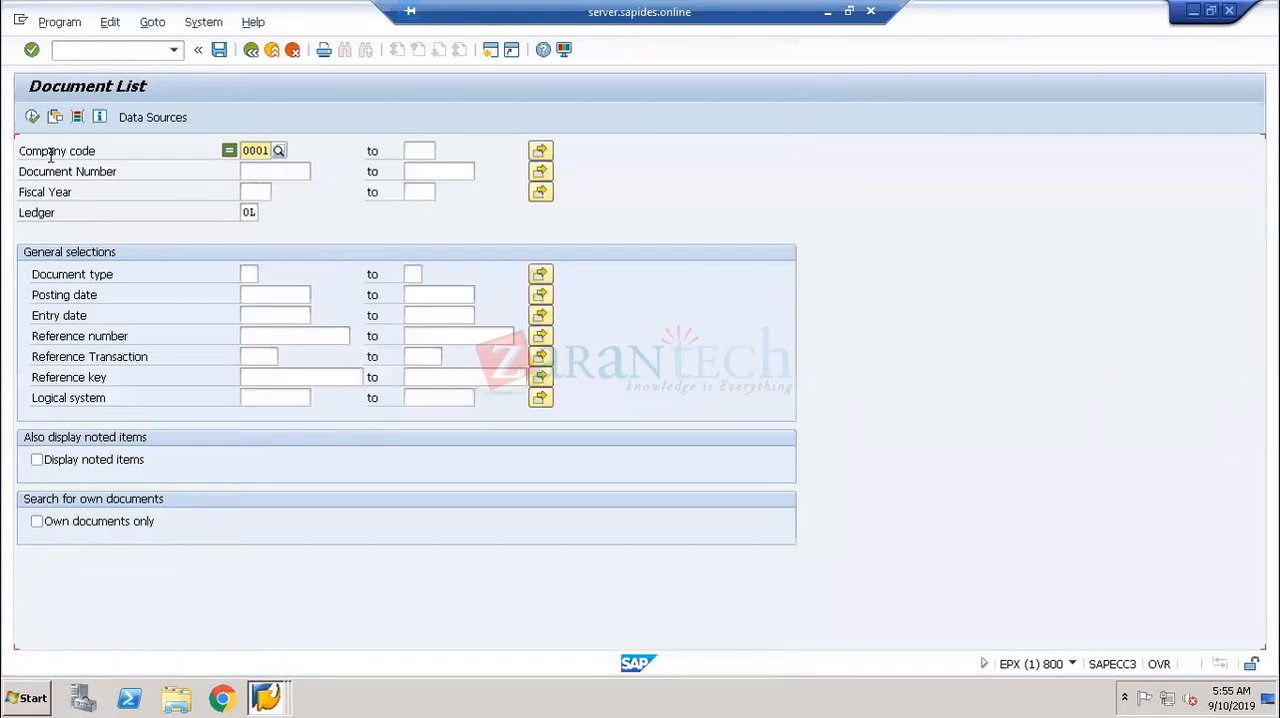
left_click(32, 118)
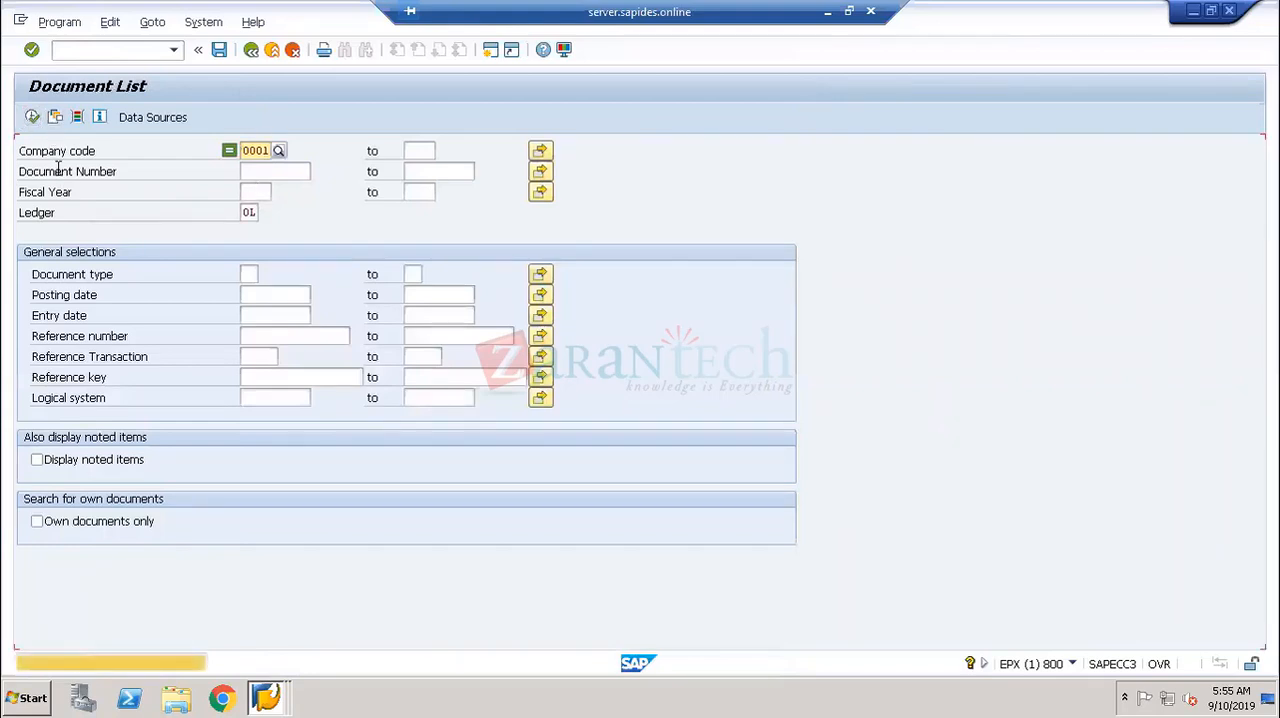
key("Return")
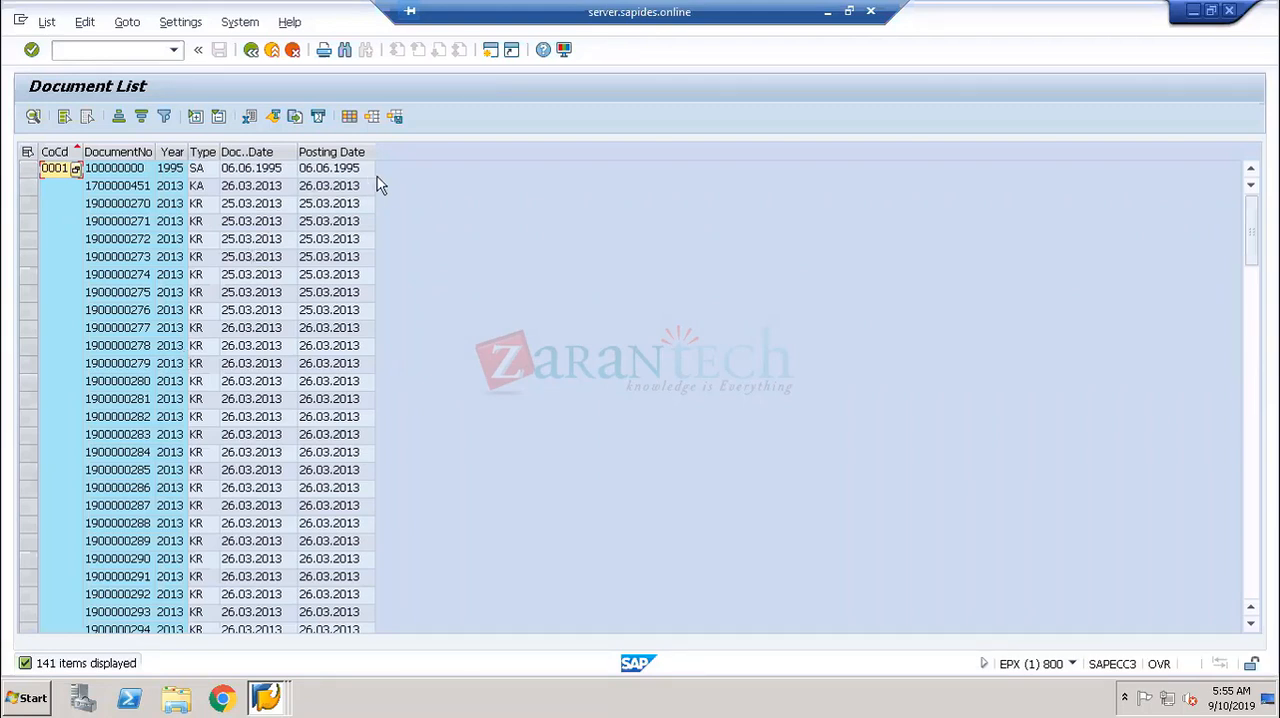
- Open the last document in the list, dated 24.01.2018, and display its general ledger view
scroll(297, 386, "down", 15)
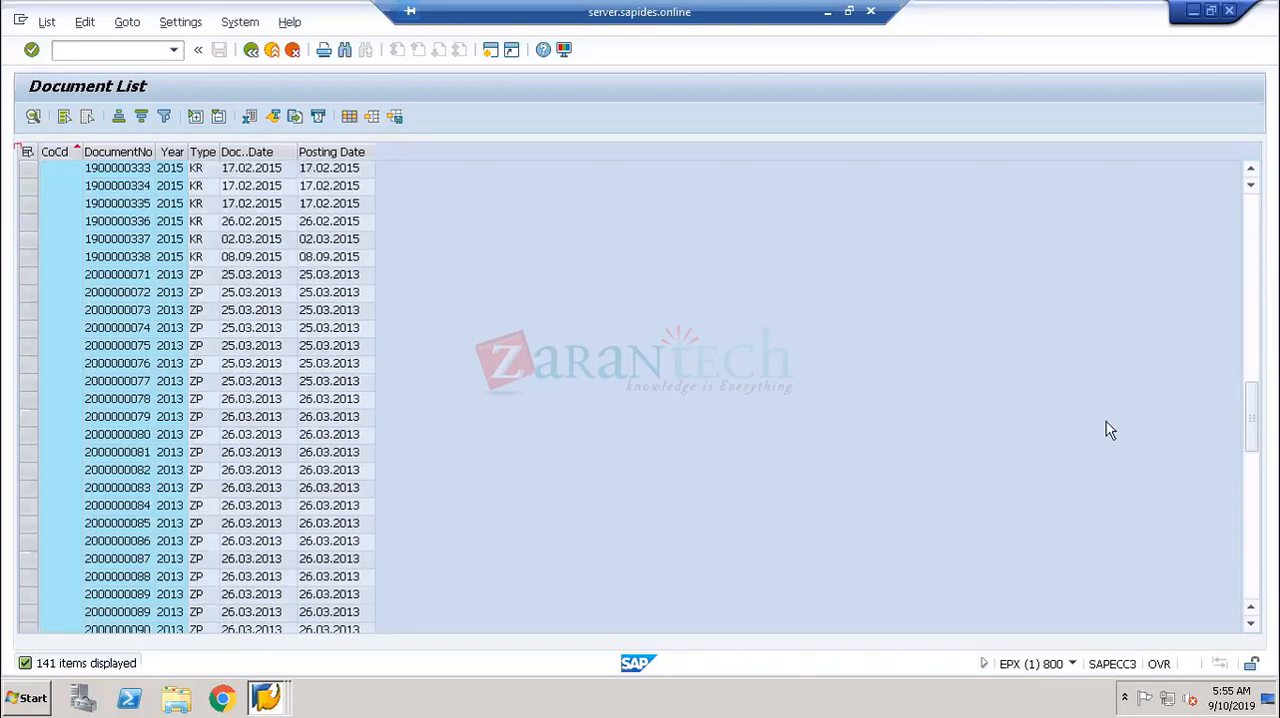
scroll(300, 487, "down", 10)
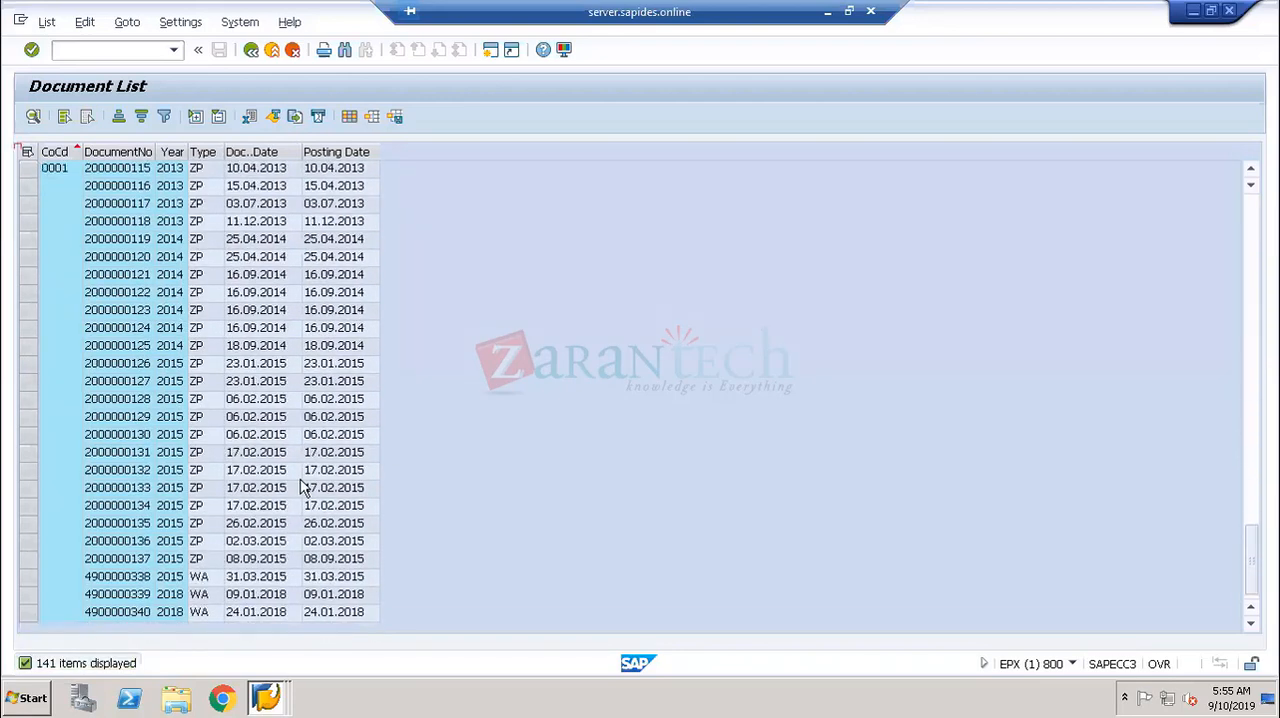
left_click(333, 612)
double_click(260, 612)
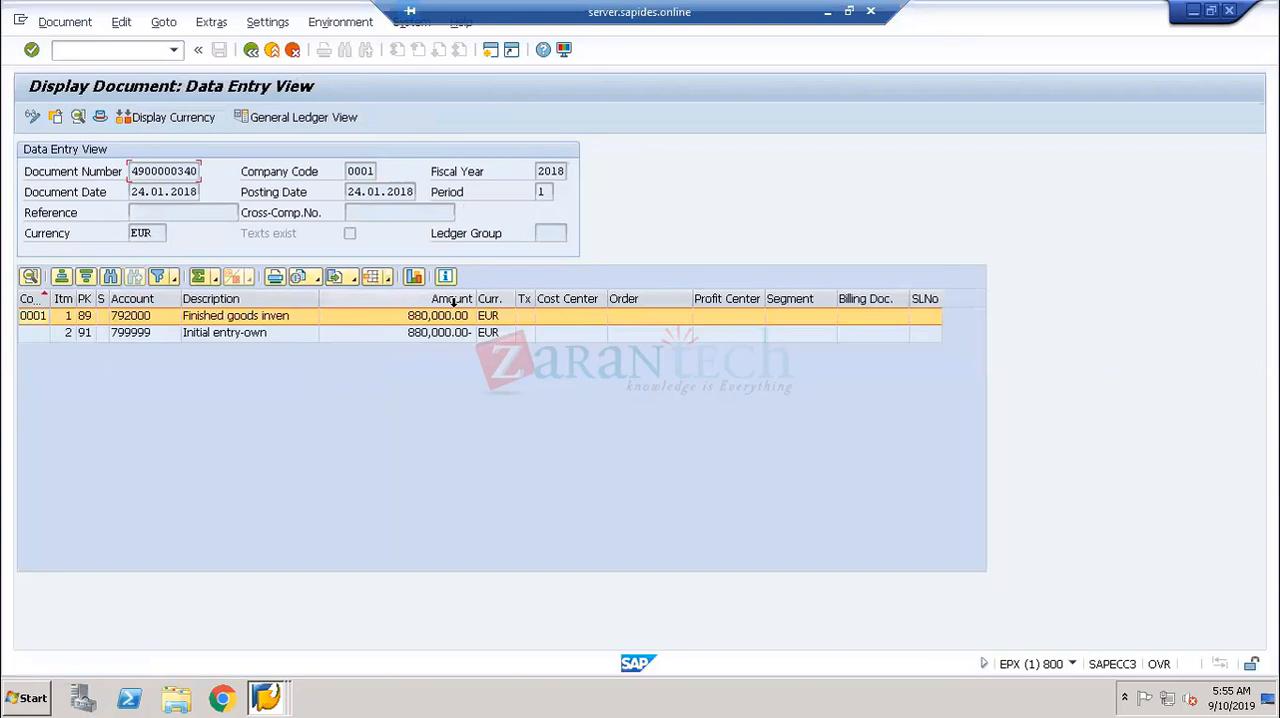
left_click(338, 119)
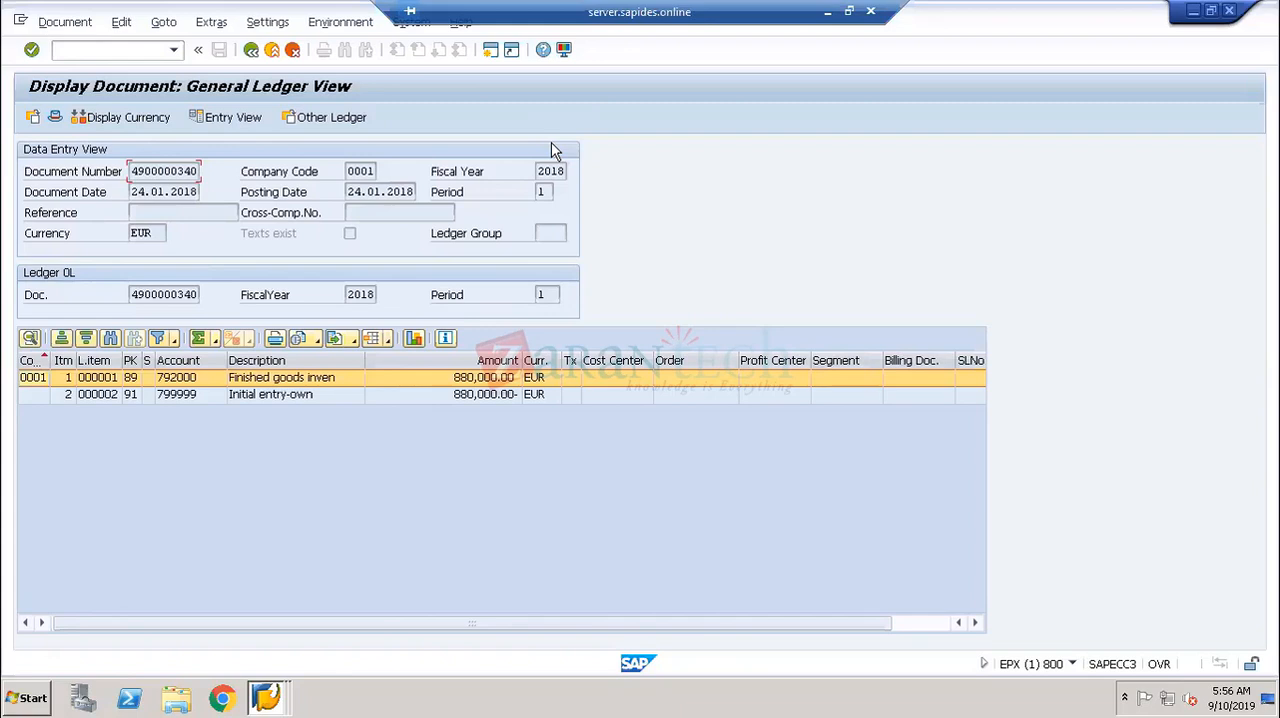
- Switch to the S/4HANA session showing the IMG and start transaction FB03 in place of it
left_click(264, 697)
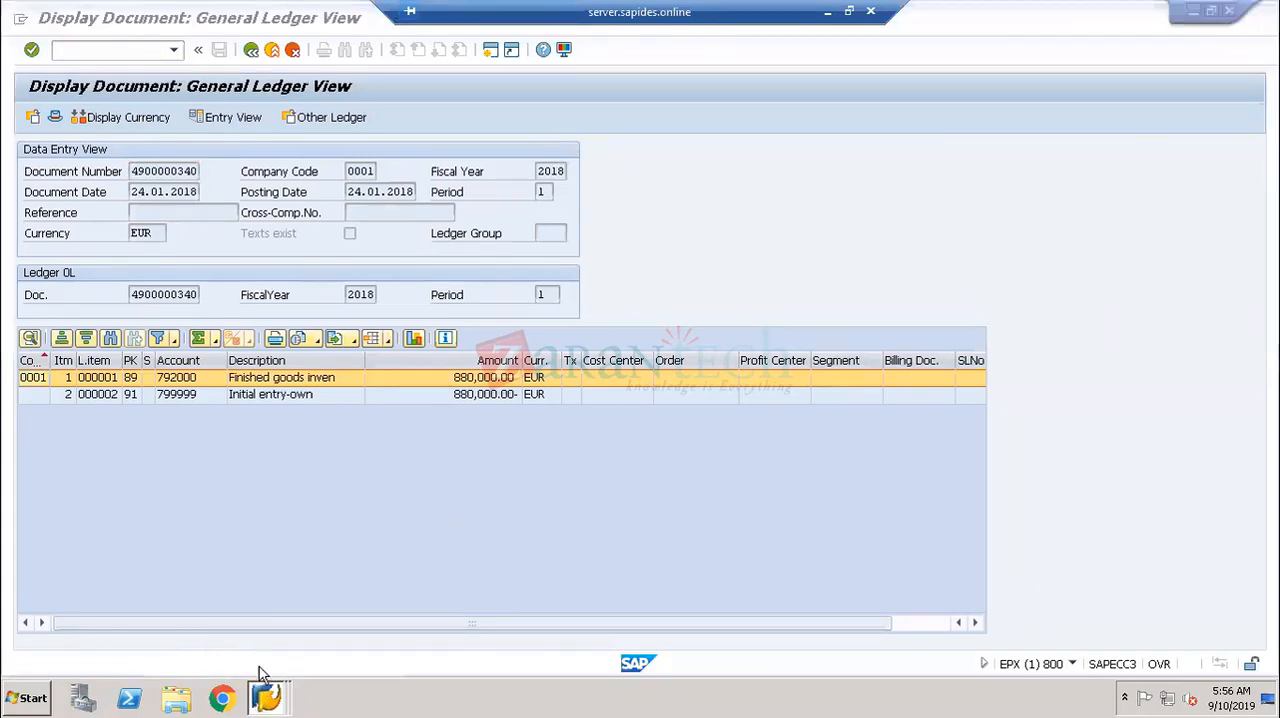
left_click(206, 658)
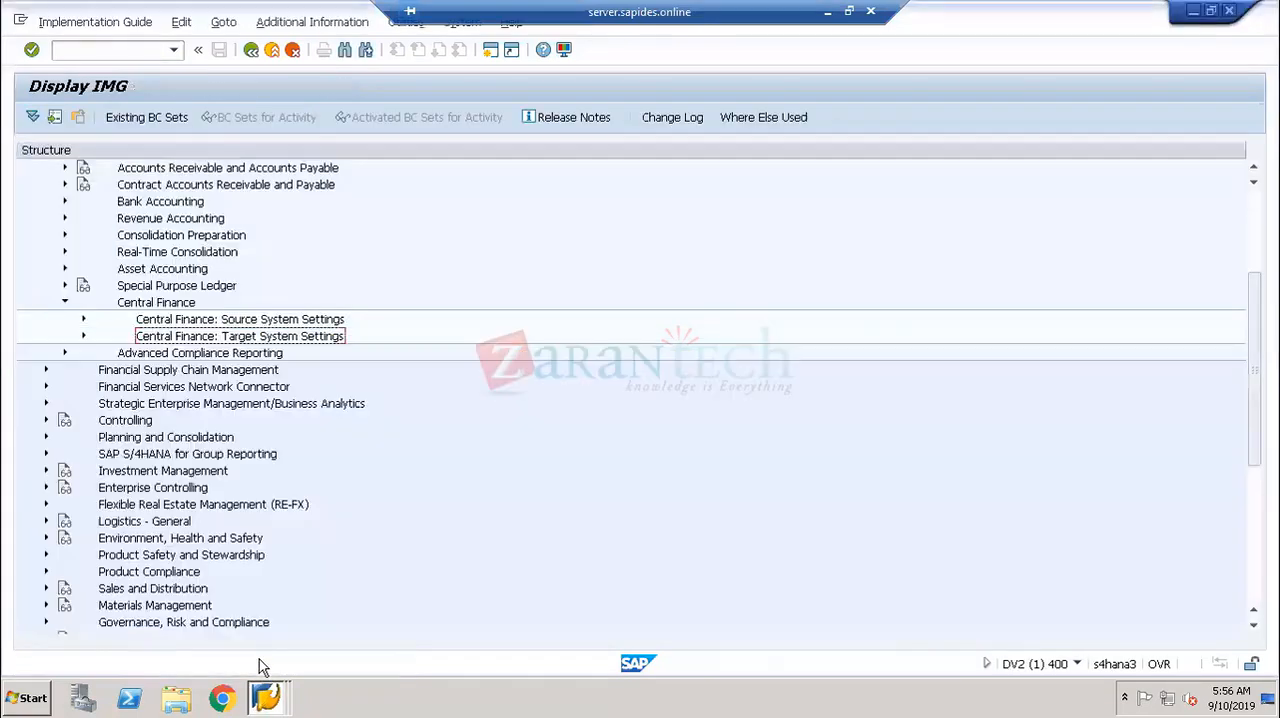
left_click(133, 49)
type("/N")
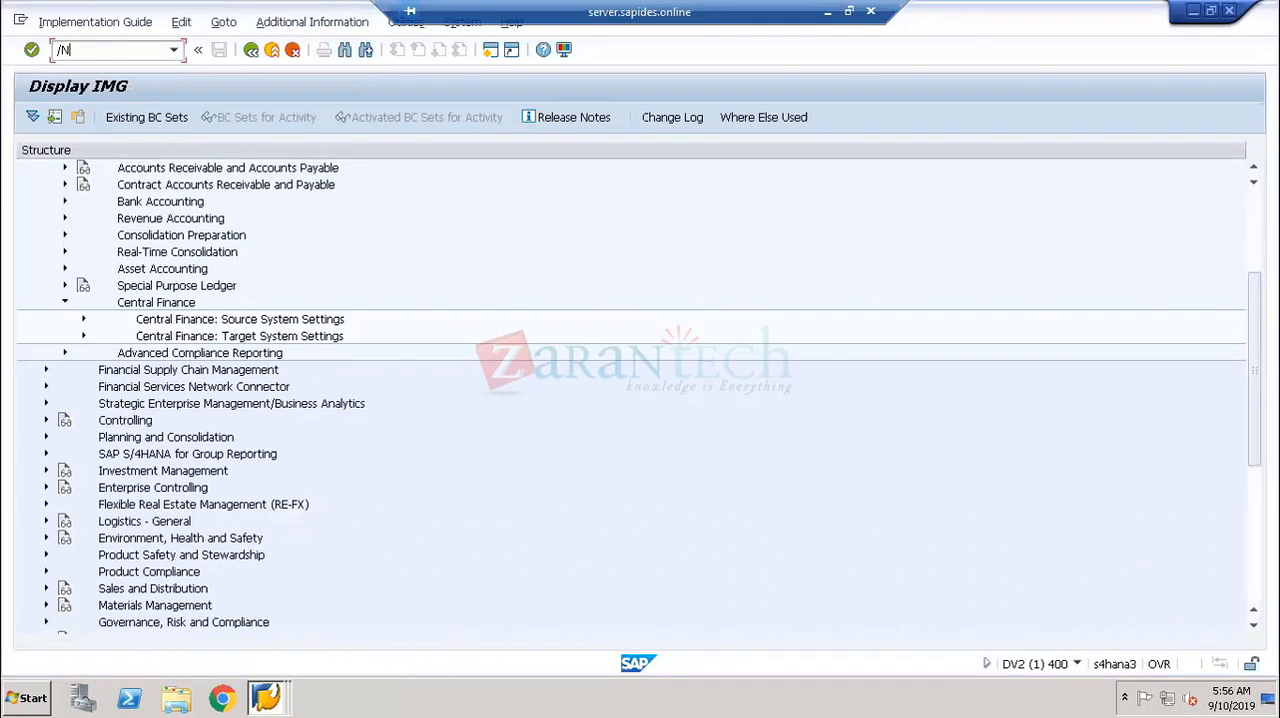
type("FB03")
key("Return")
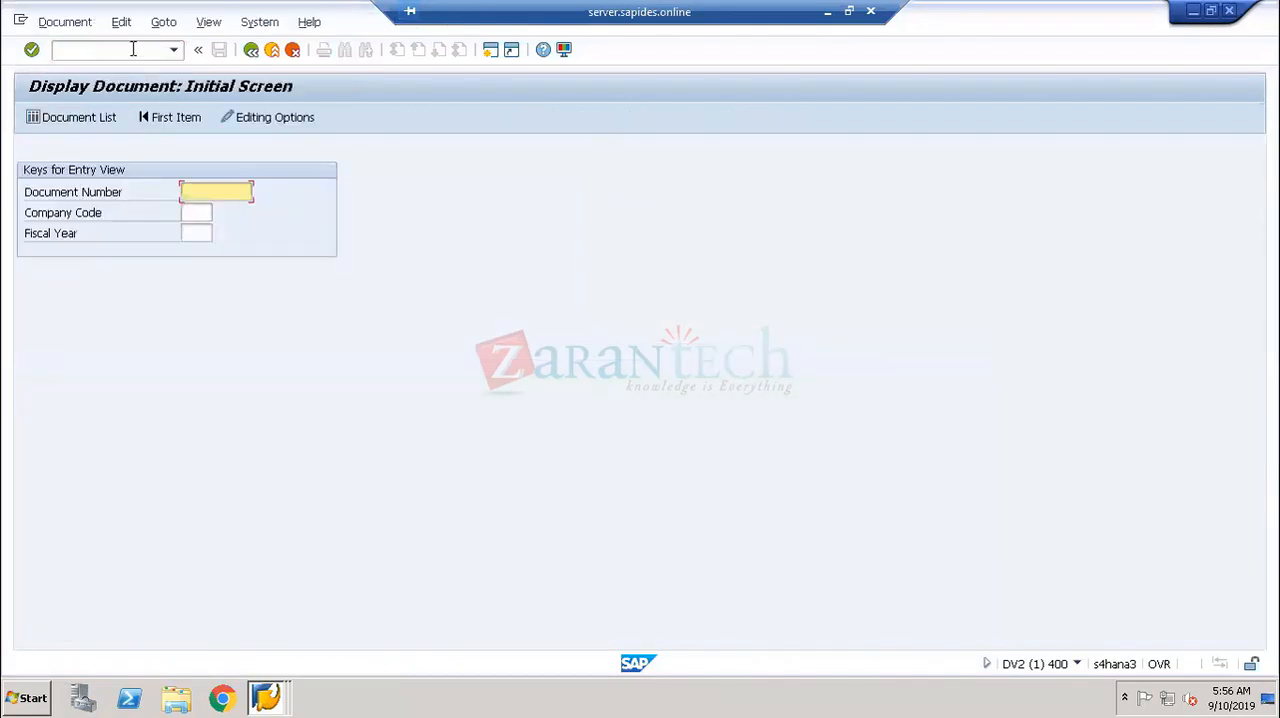
- Enter company code 1710, go to the document list selection, set fiscal year 2019 and run it
left_click(189, 212)
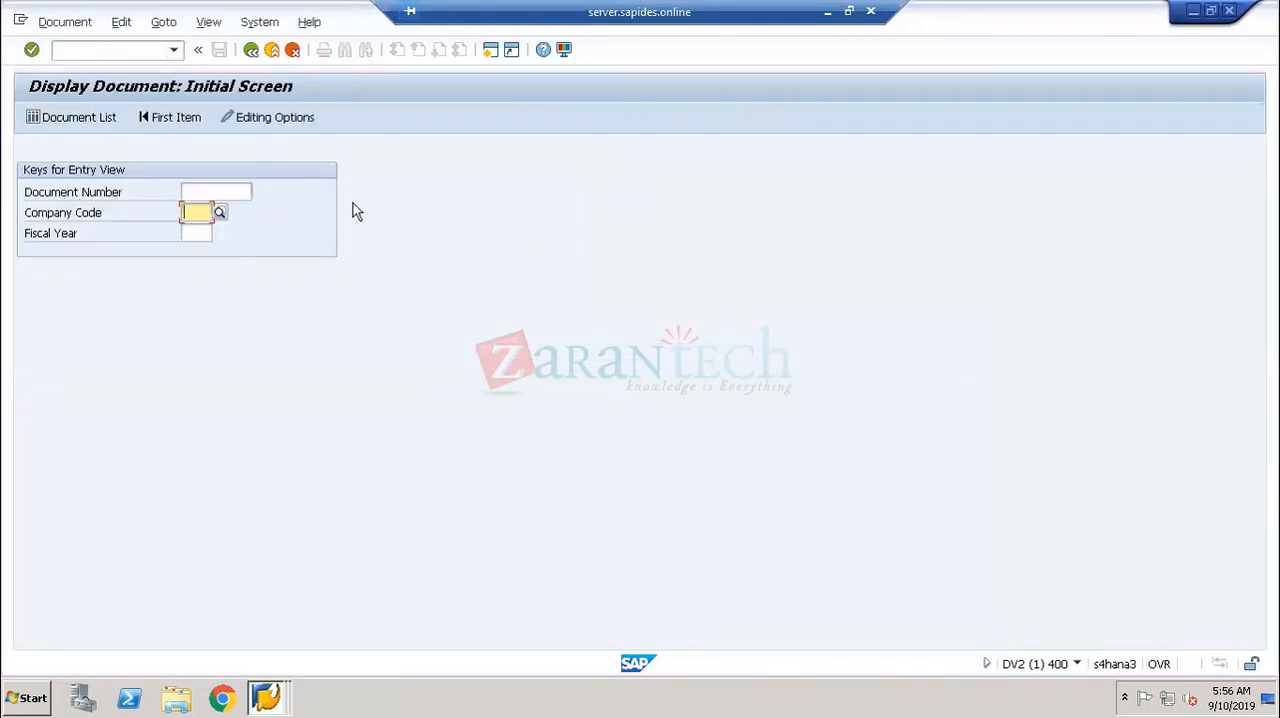
type("1710")
key("Return")
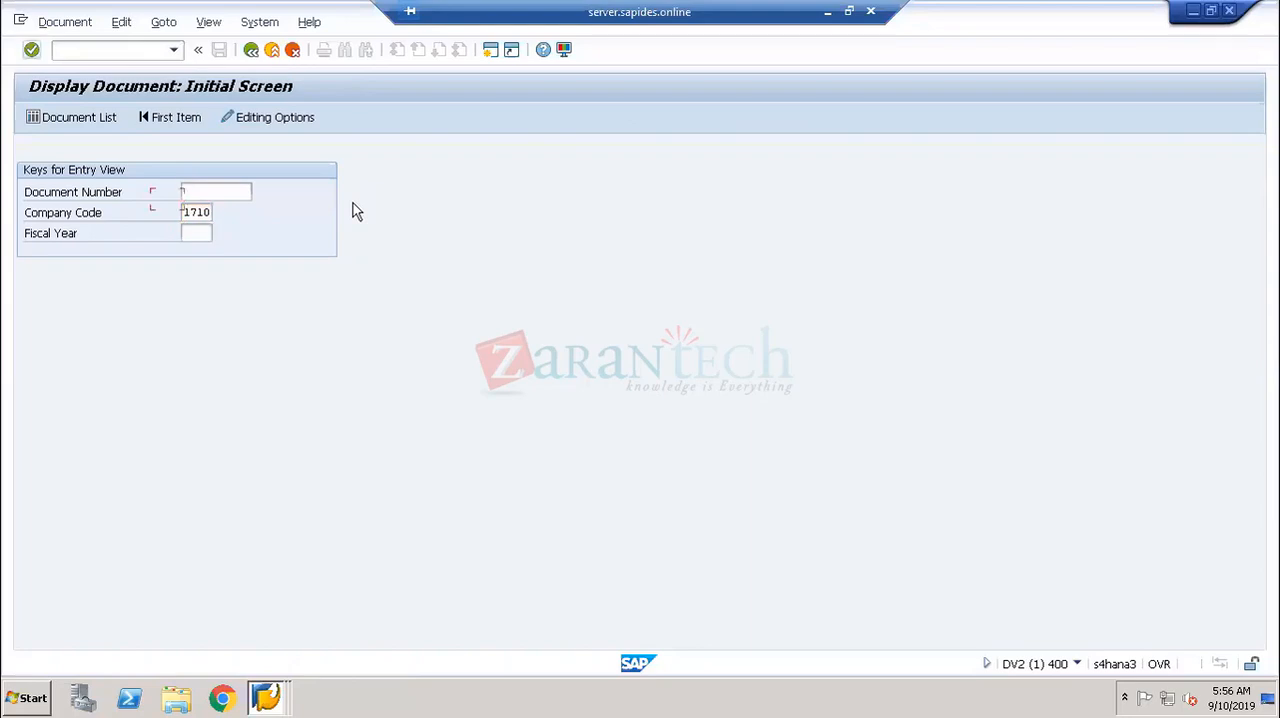
left_click(83, 116)
left_click(263, 192)
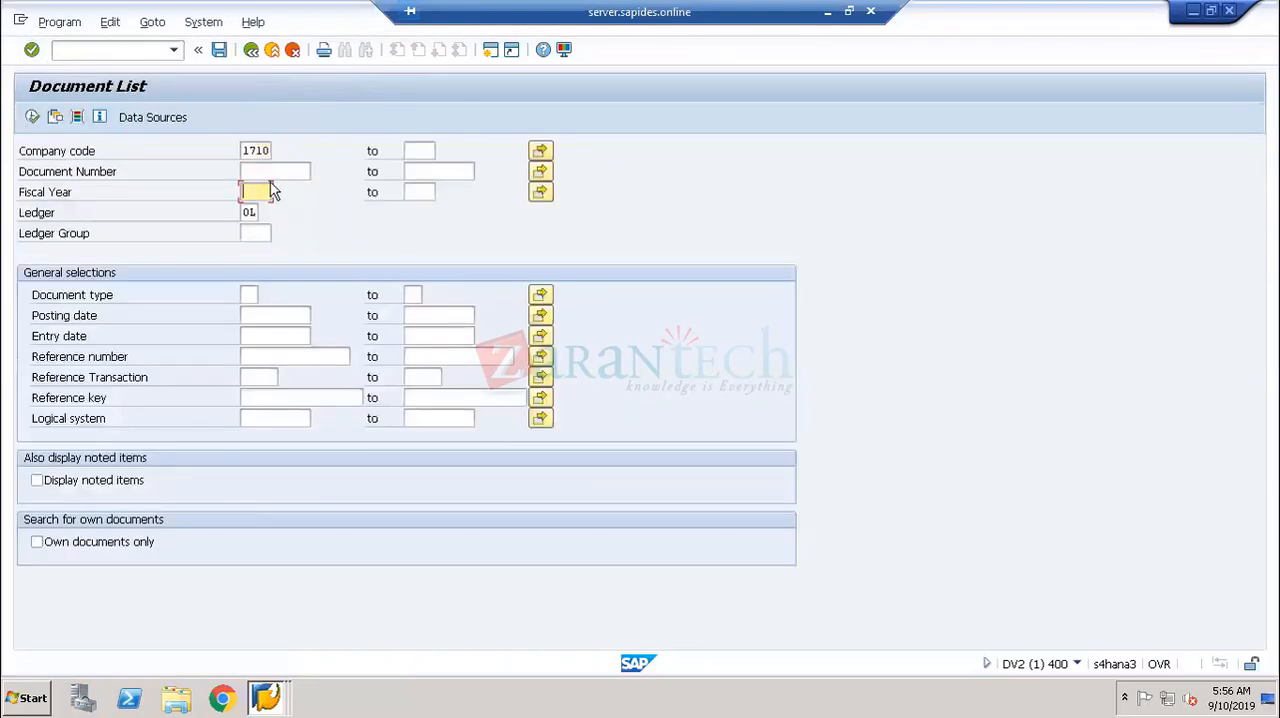
type("2014")
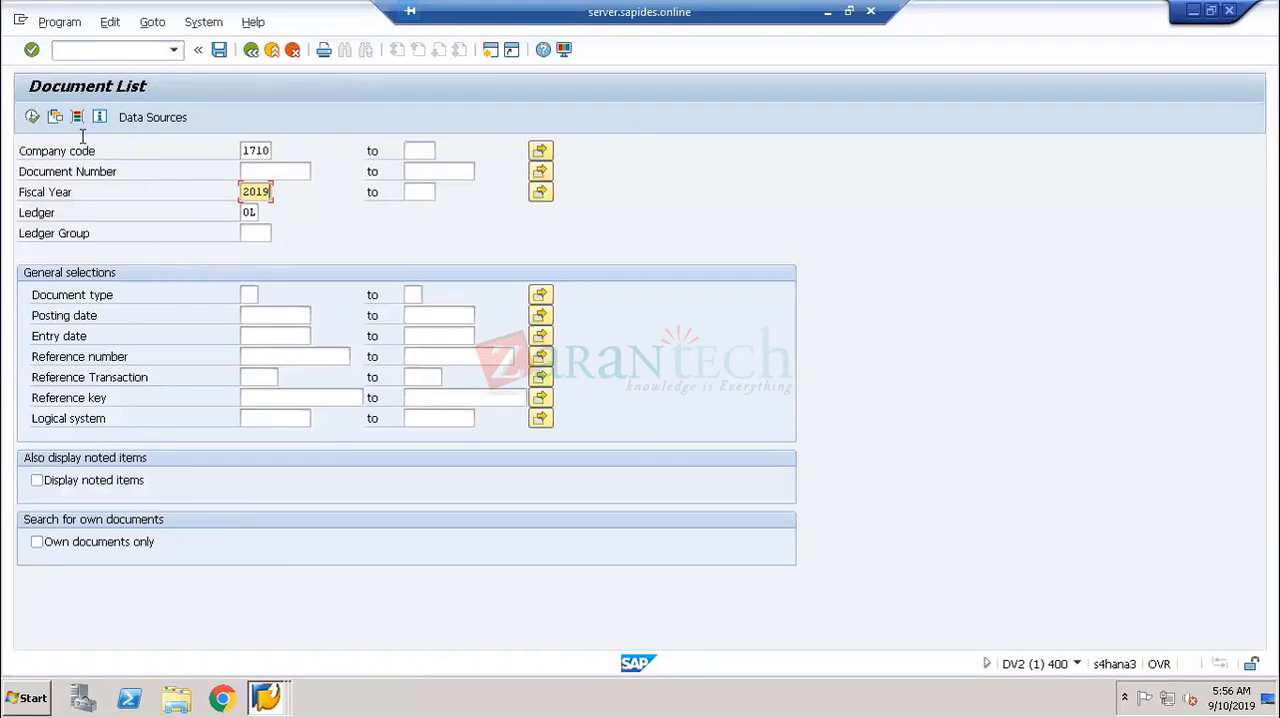
left_click(32, 117)
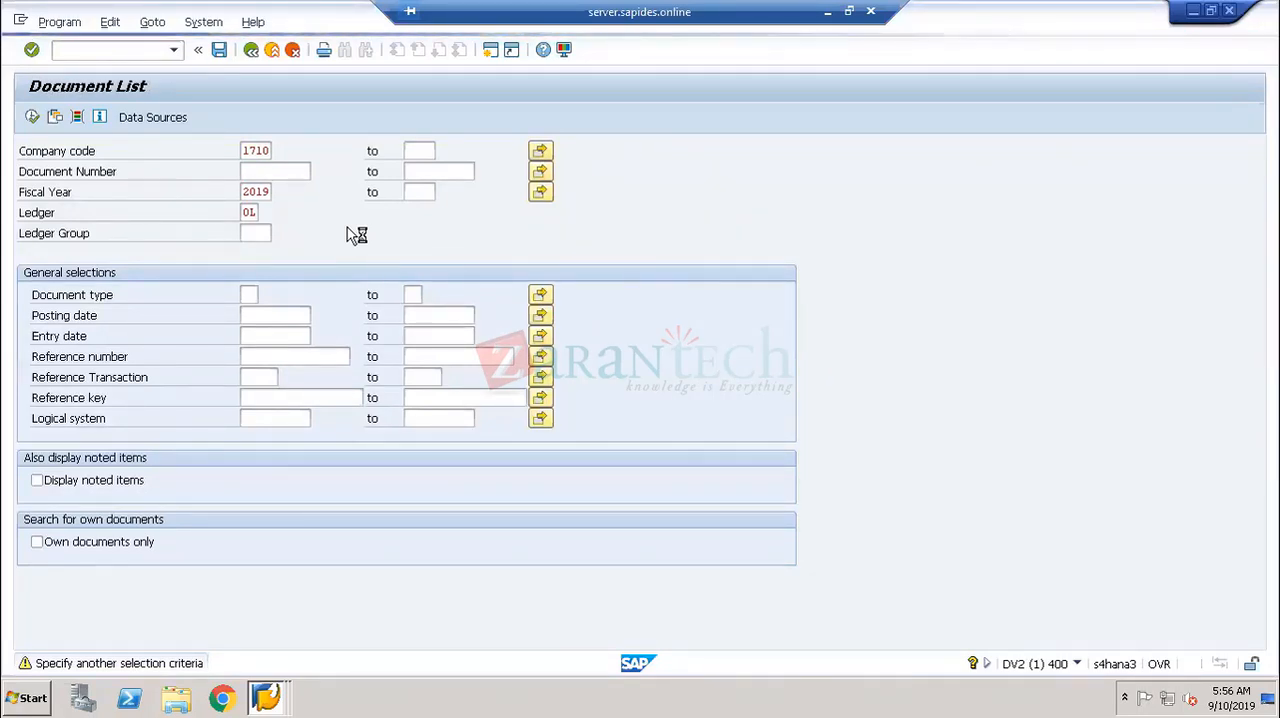
- Switch to the SAP S4 HANA Introduction presentation, view the Central Finance functionality impact slide, and leave the slide show
left_click(827, 11)
left_click(980, 697)
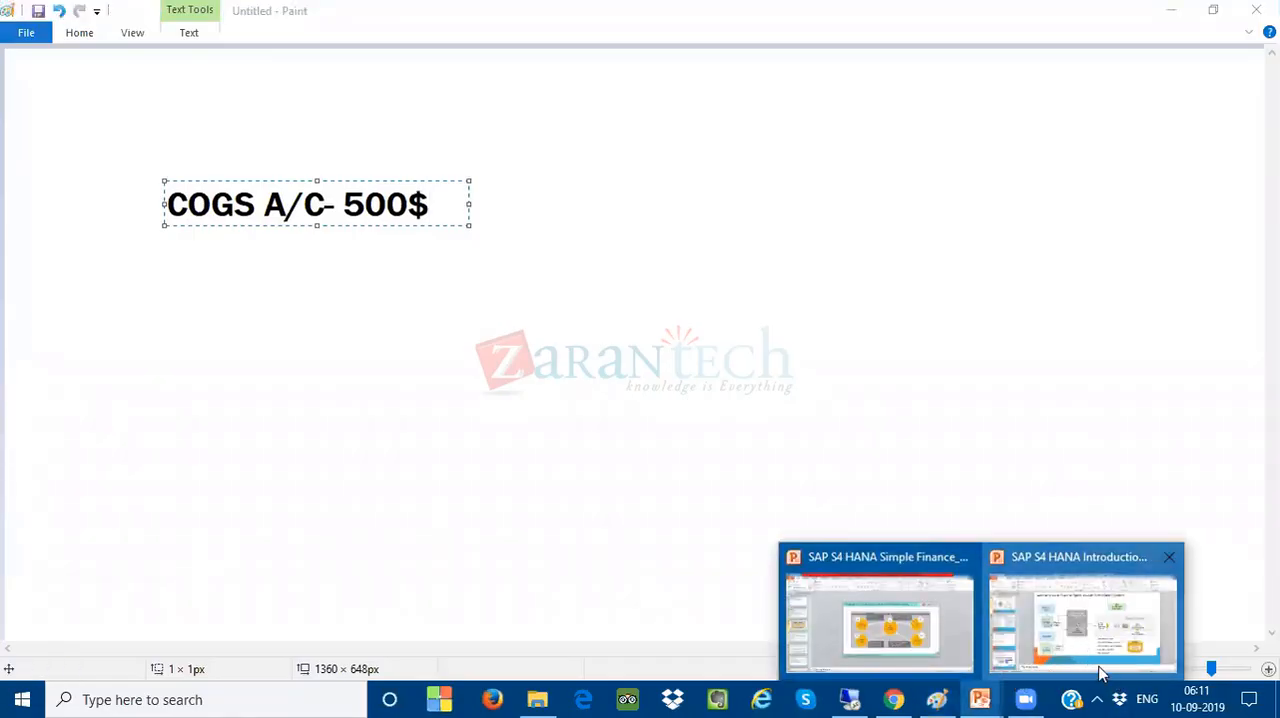
left_click(1090, 670)
left_click(1084, 671)
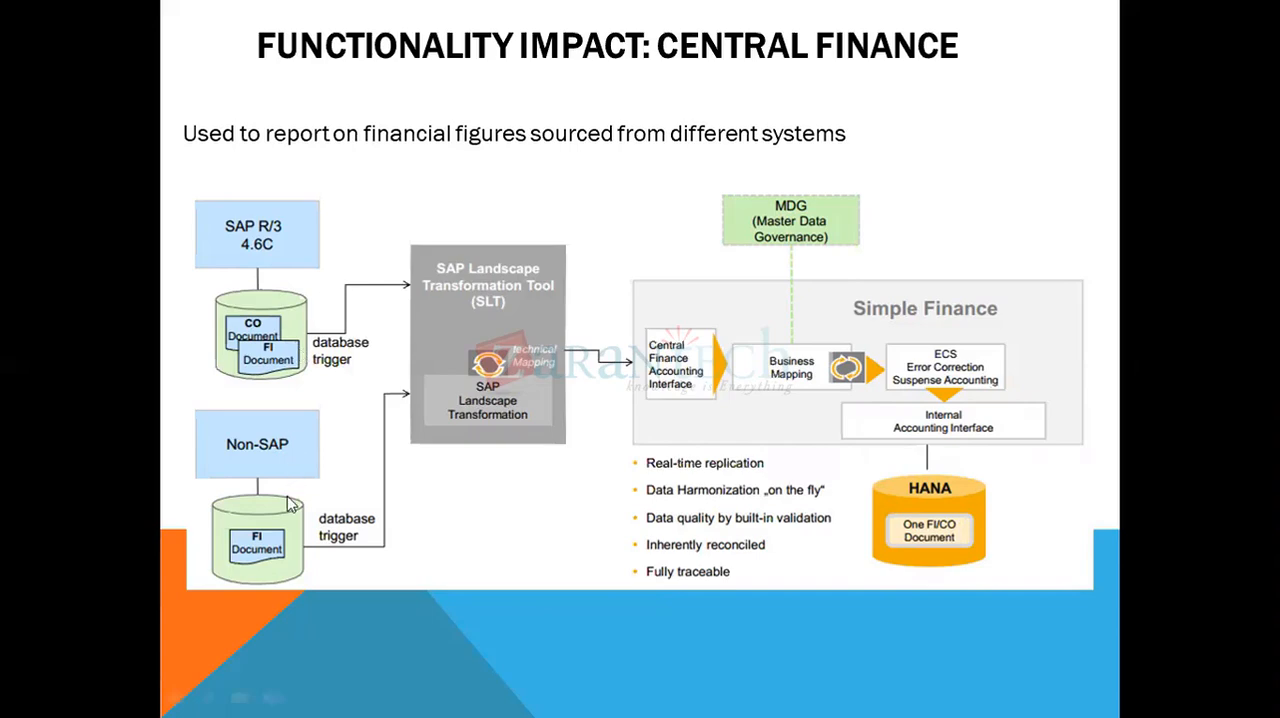
key("Escape")
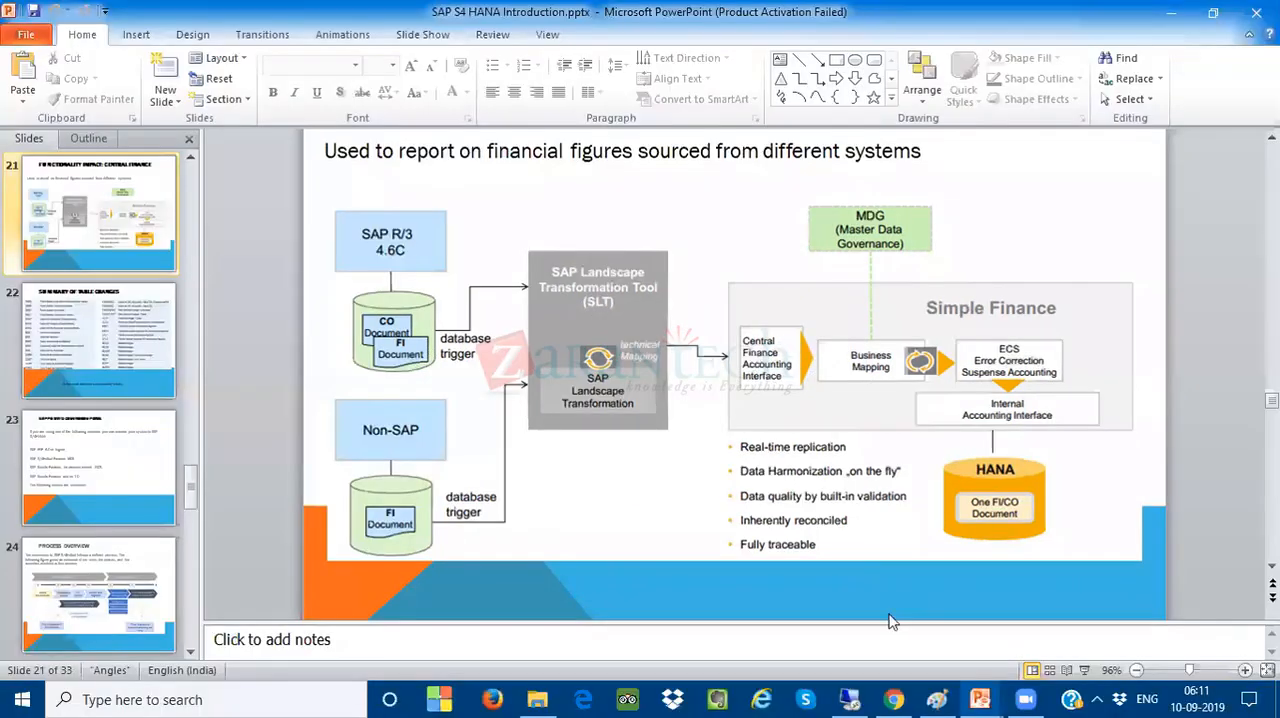
- Return to the S/4HANA remote session, clear the company code and run the document list for fiscal year 2019 only
left_click(852, 699)
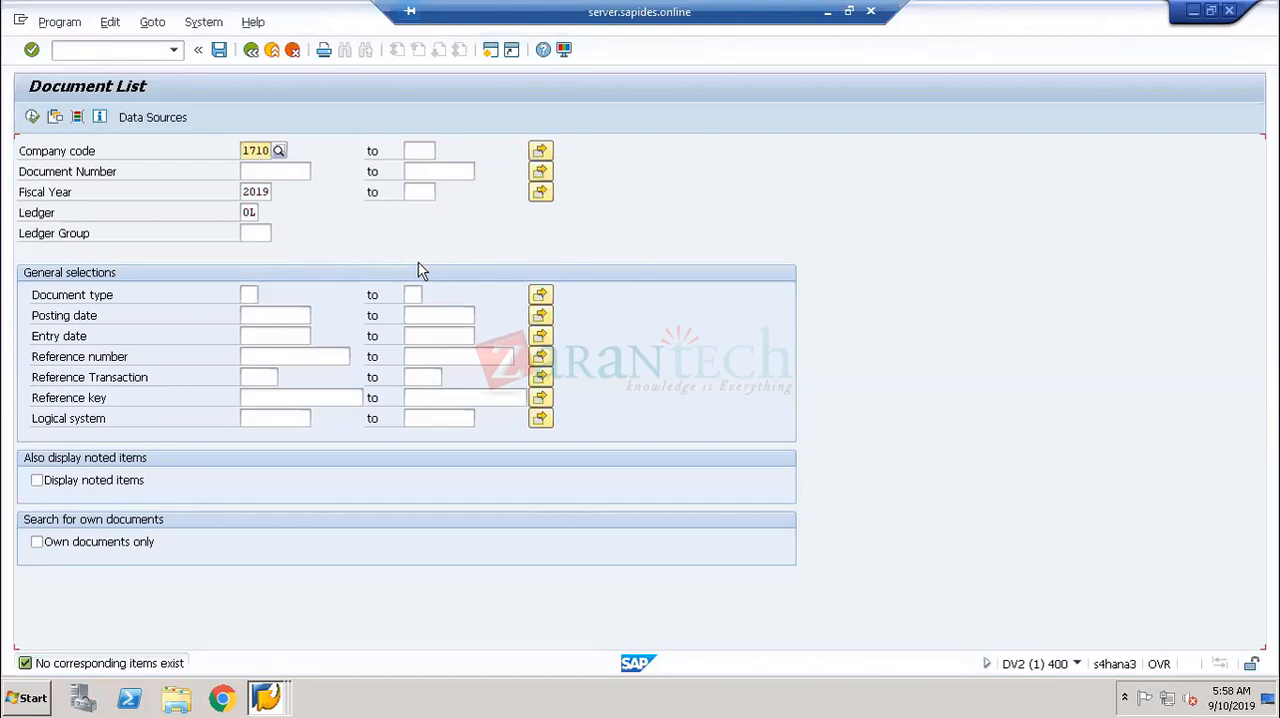
key("BackSpace")
key("BackSpace")
key("BackSpace")
key("BackSpace")
left_click(32, 117)
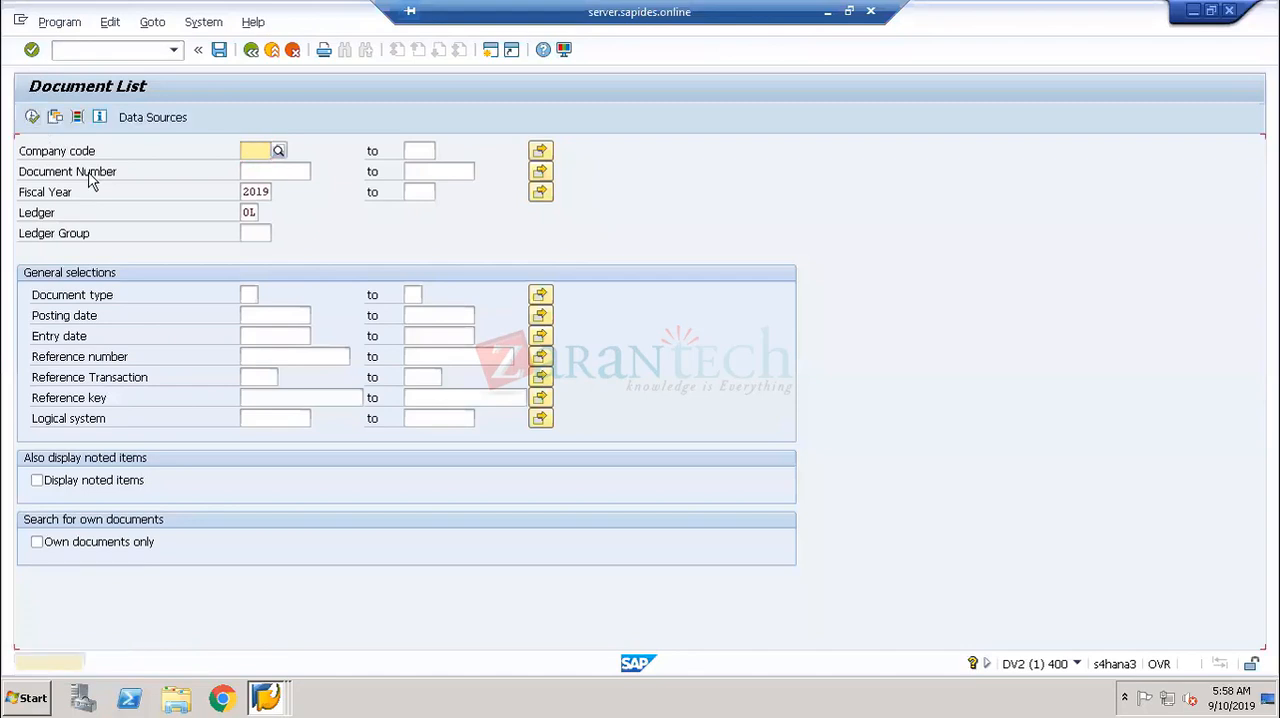
key("F8")
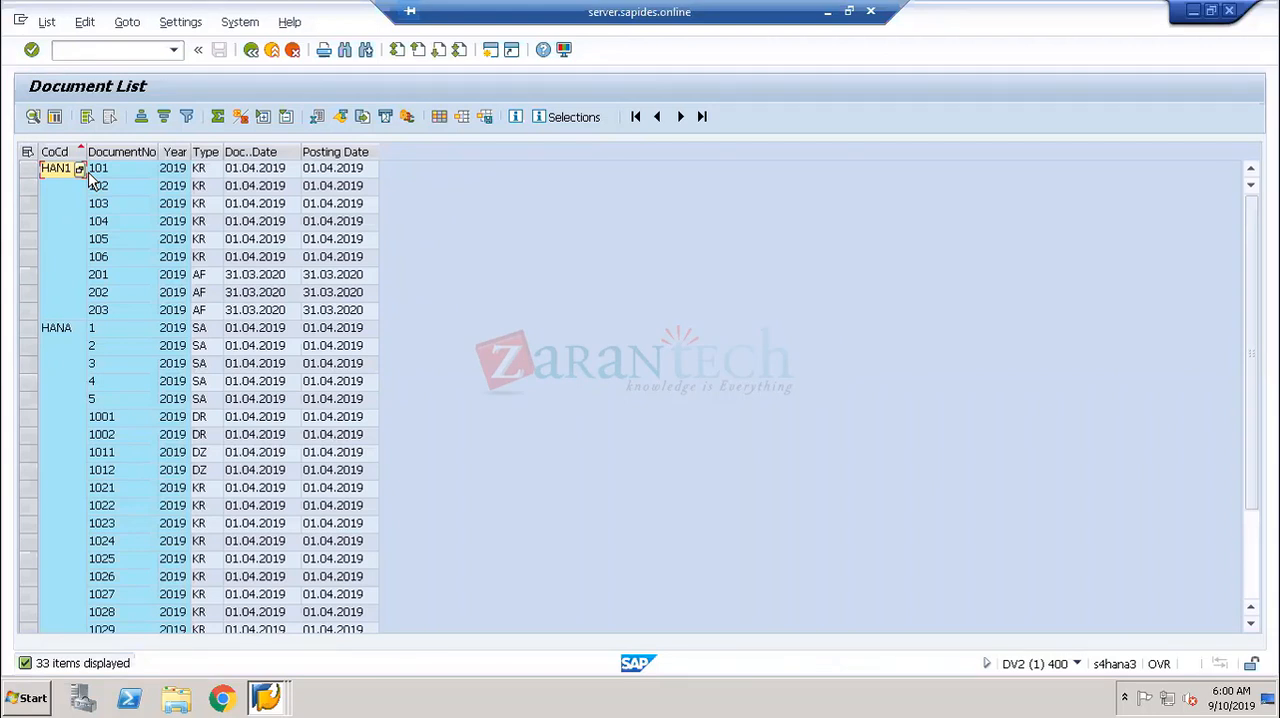
- View document 105 of company code HAN1, return to the document list and look through its entries
double_click(218, 242)
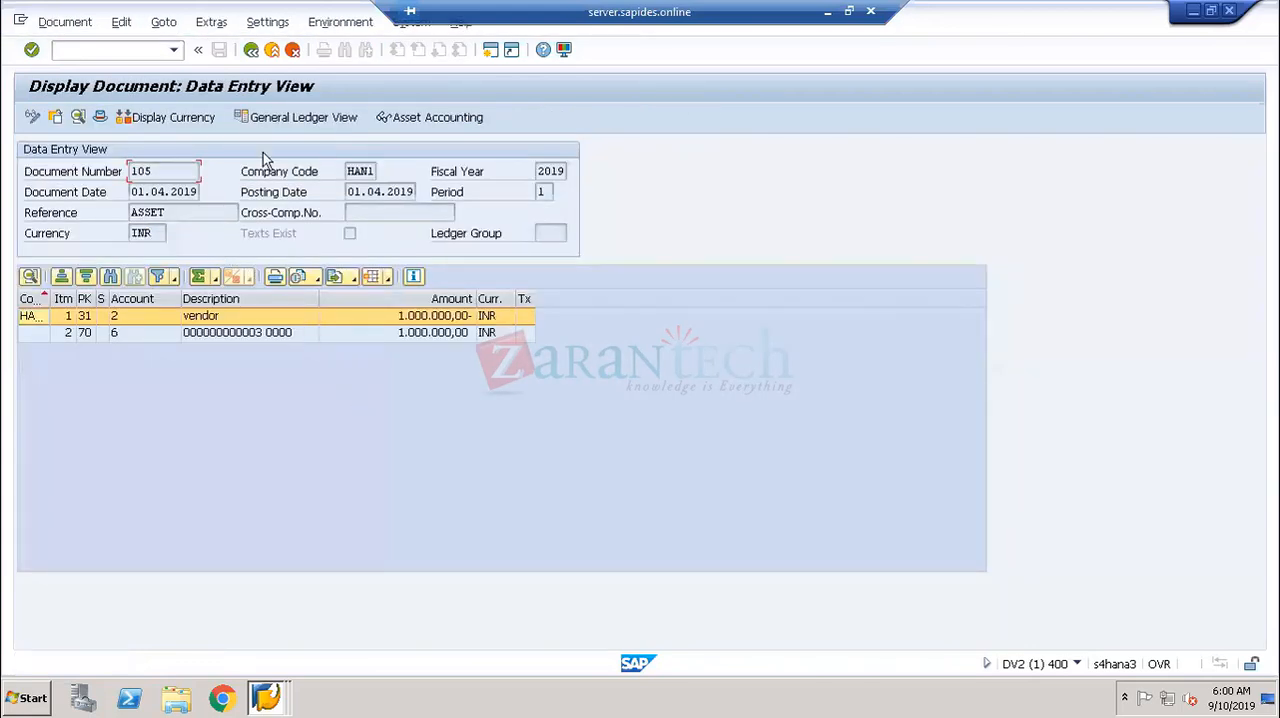
left_click(251, 50)
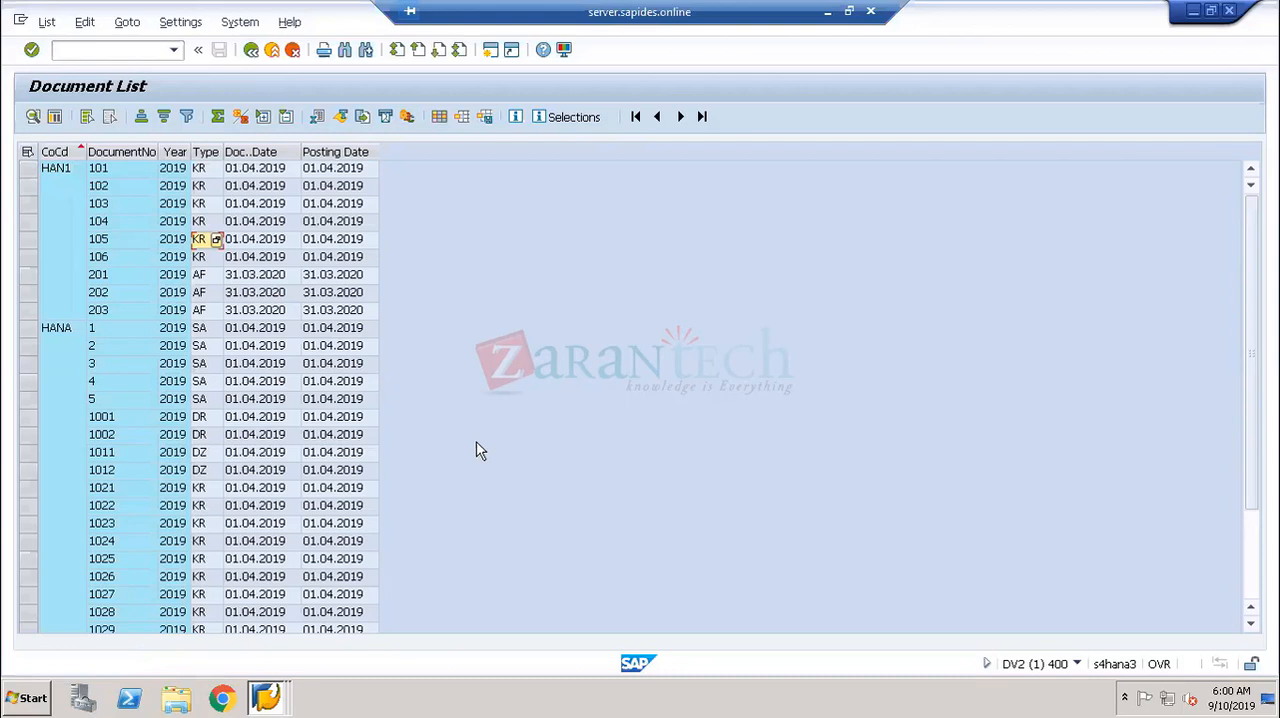
scroll(371, 434, "down", 2)
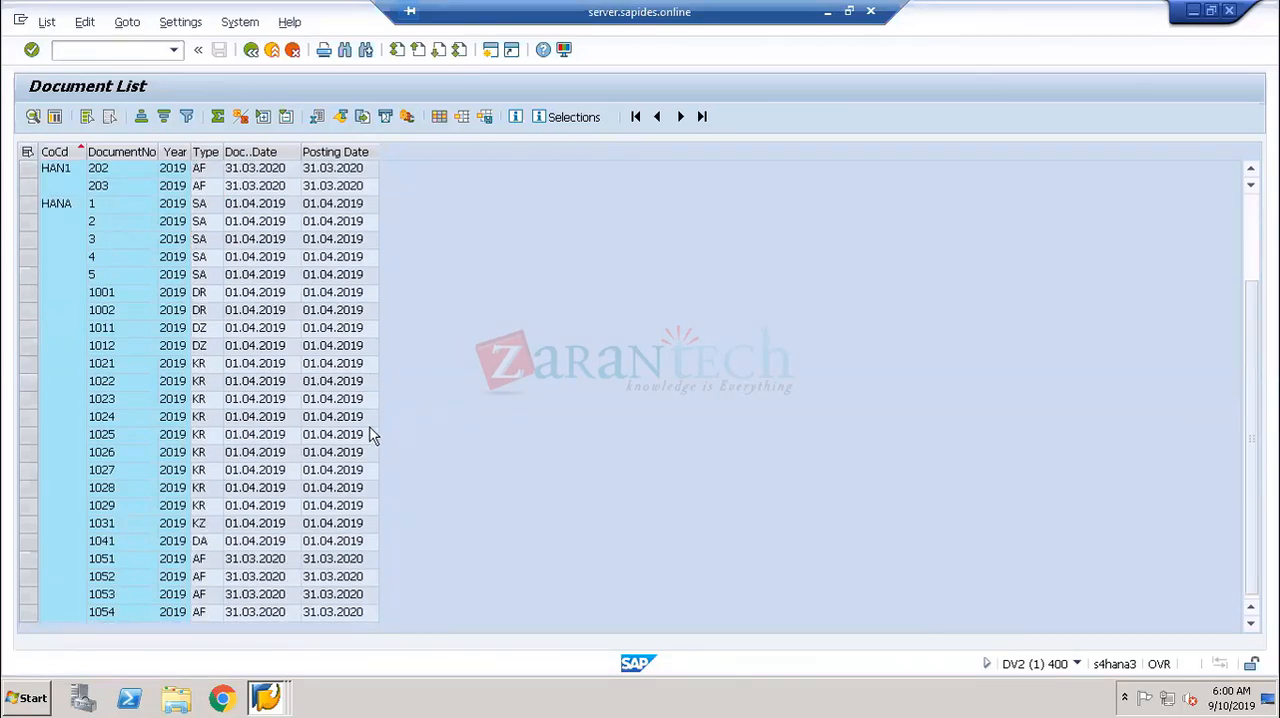
scroll(371, 434, "up", 2)
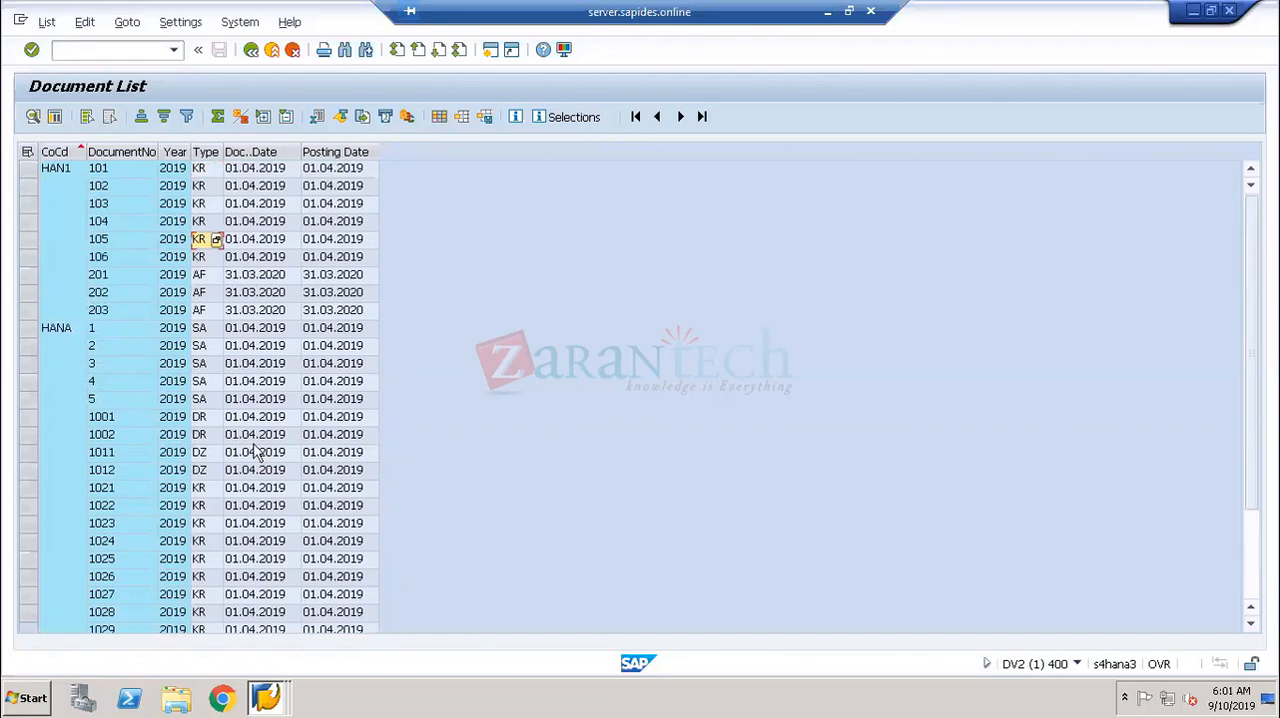
- Open document 1 of company code HANA and switch to its general ledger view
double_click(256, 330)
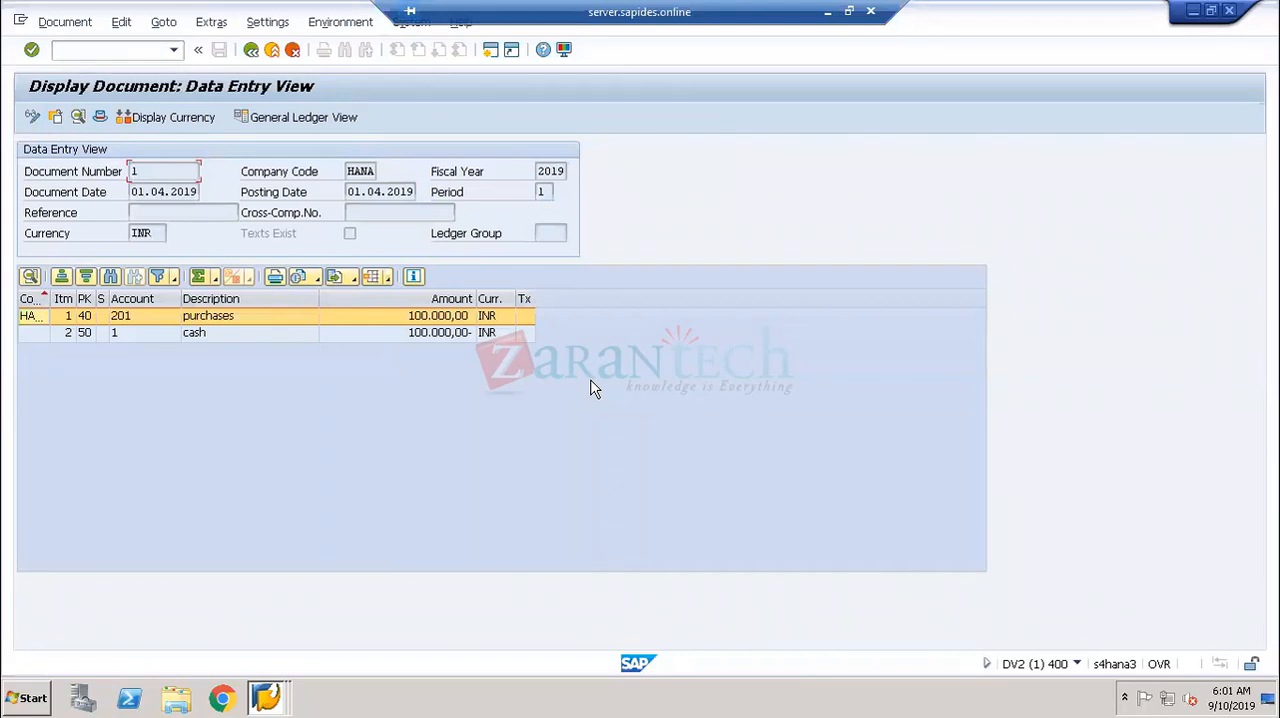
left_click(63, 23)
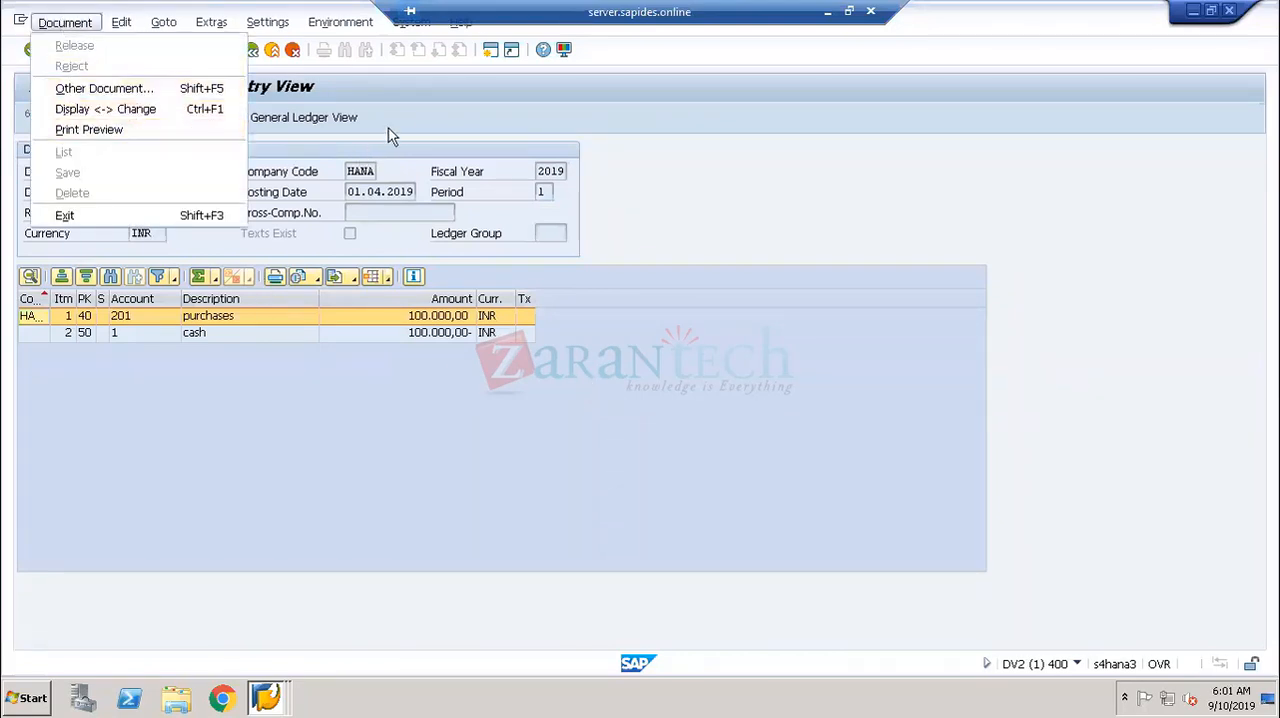
left_click(330, 124)
left_click(330, 124)
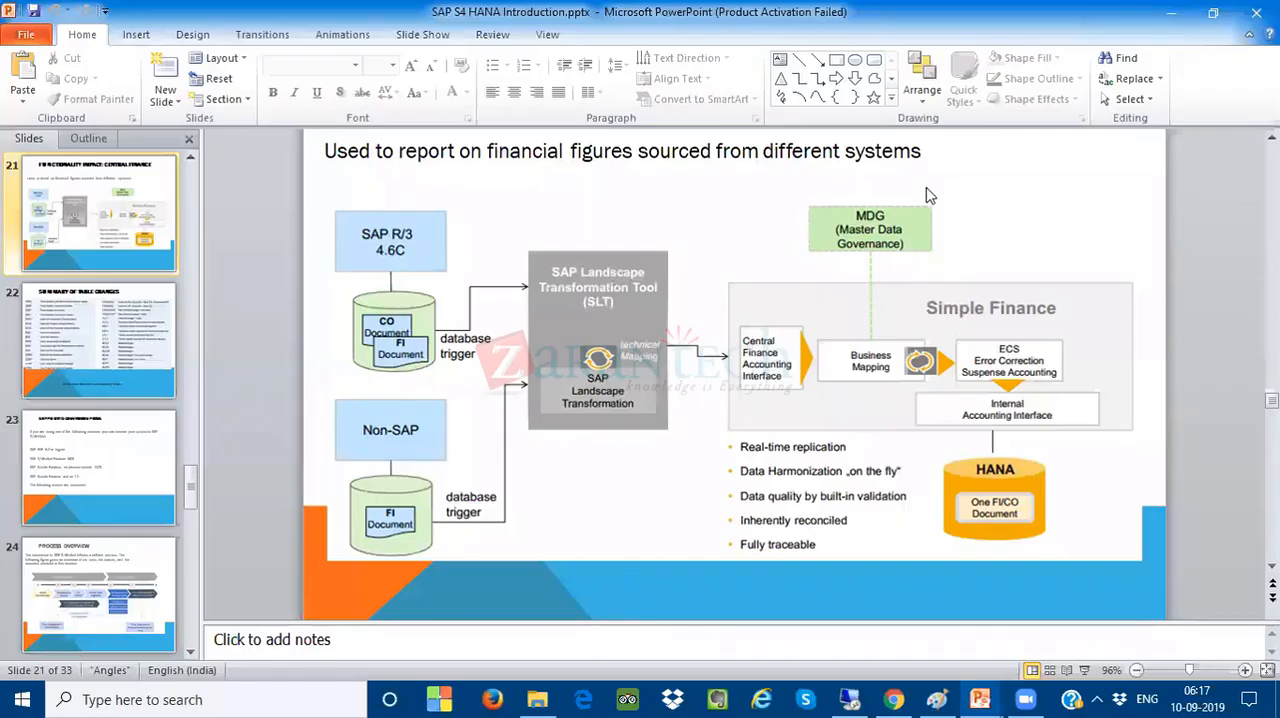
- Go to the desktop, open the Central Finance folder and open Implementation and Configuration.pdf in Acrobat Reader
key("super+d")
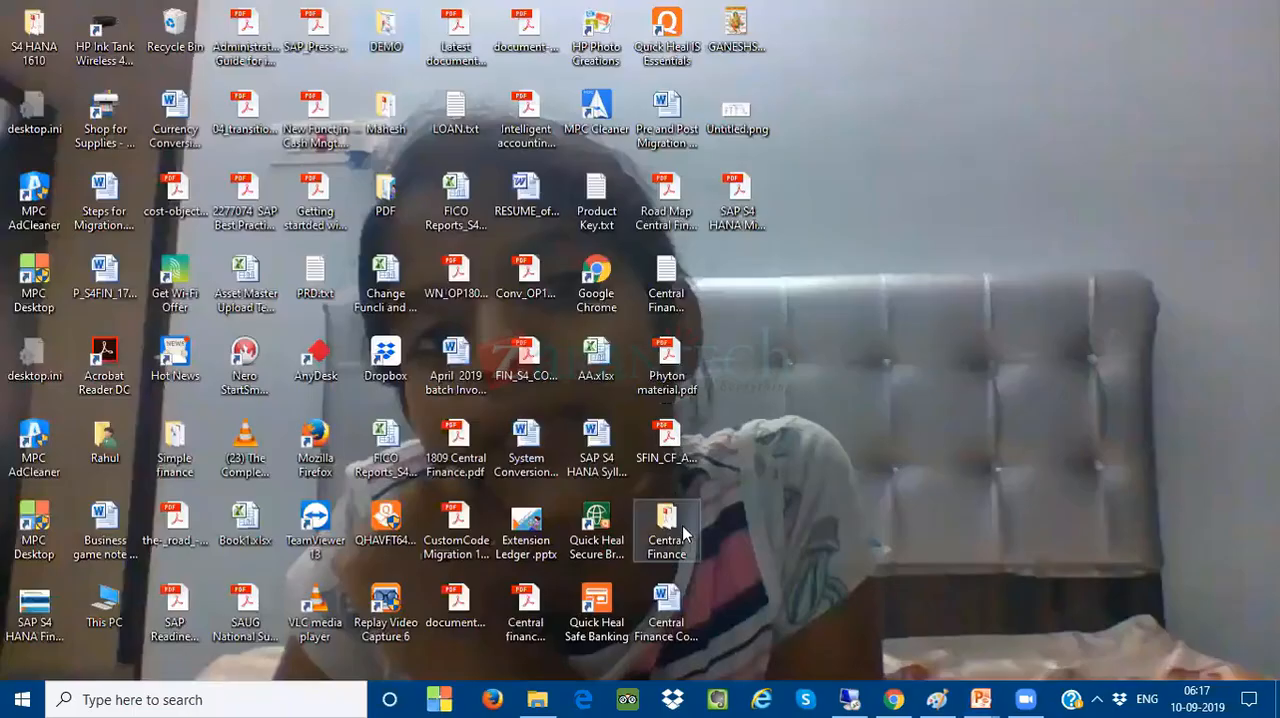
double_click(688, 515)
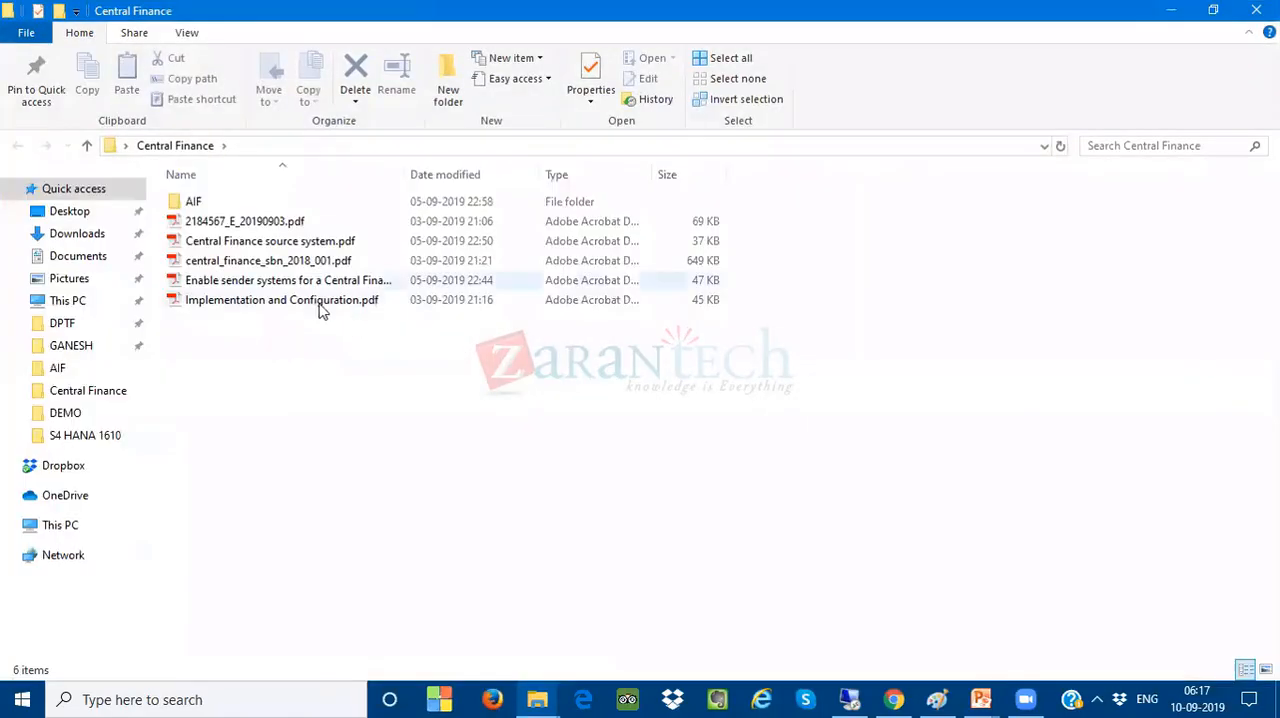
left_click(320, 310)
double_click(320, 310)
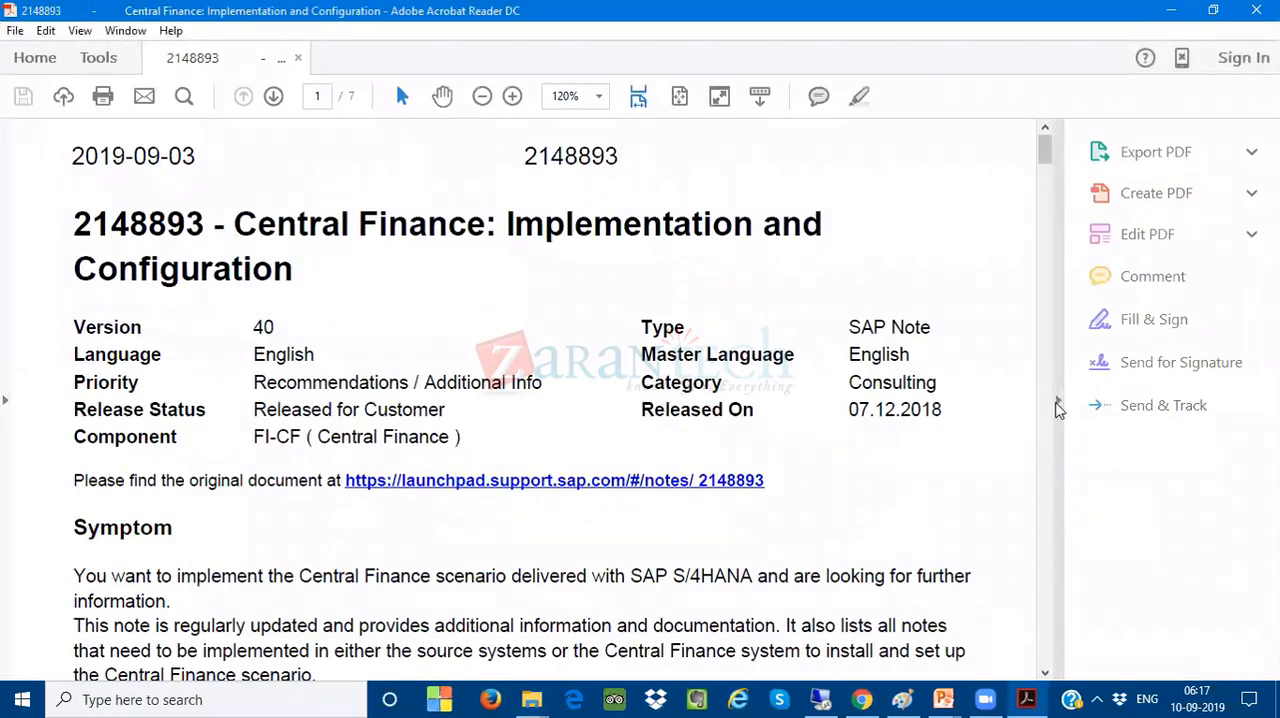
- Hide the side tools to widen the page, and select the entry for note 2027411 on page 2
left_click(1057, 402)
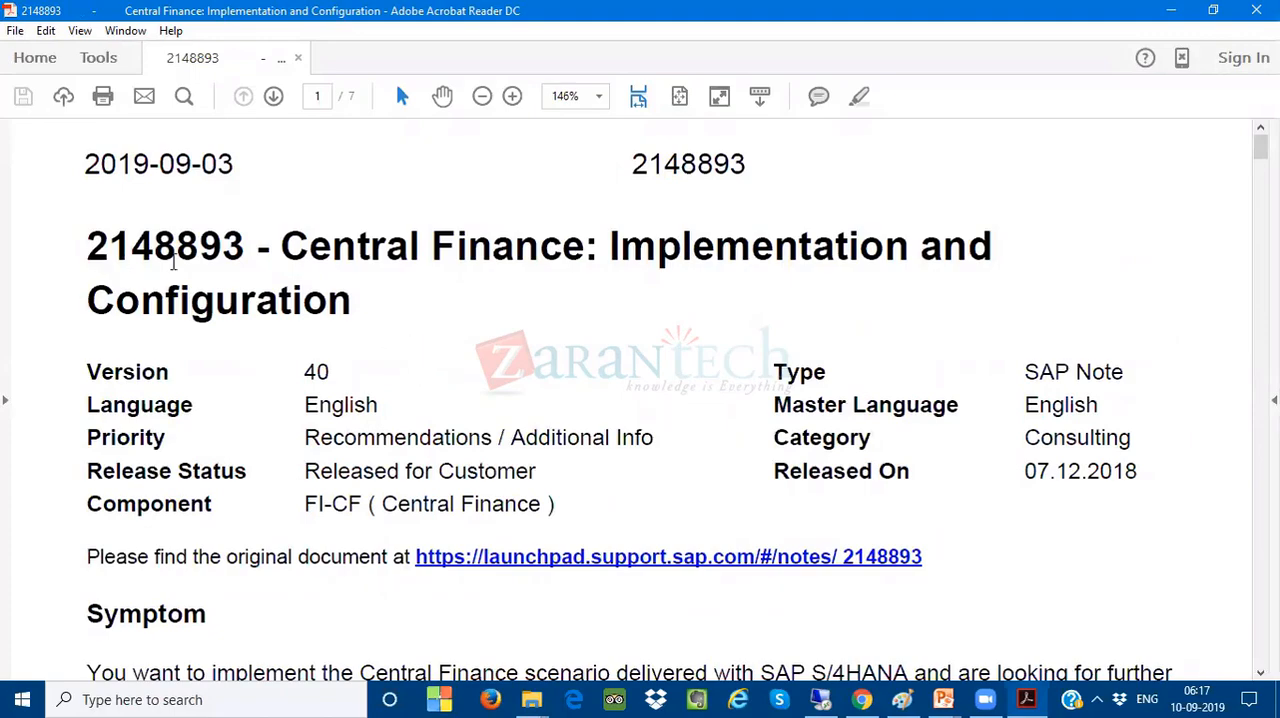
scroll(422, 311, "down", 15)
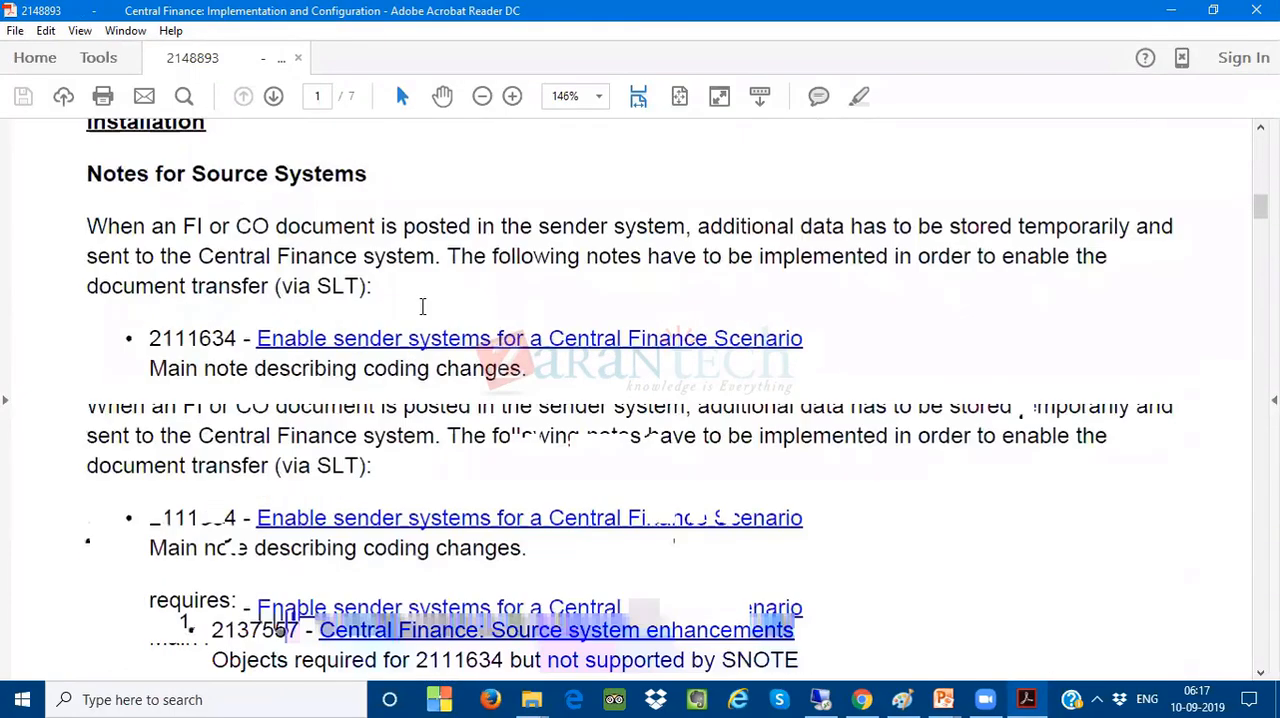
scroll(422, 306, "down", 10)
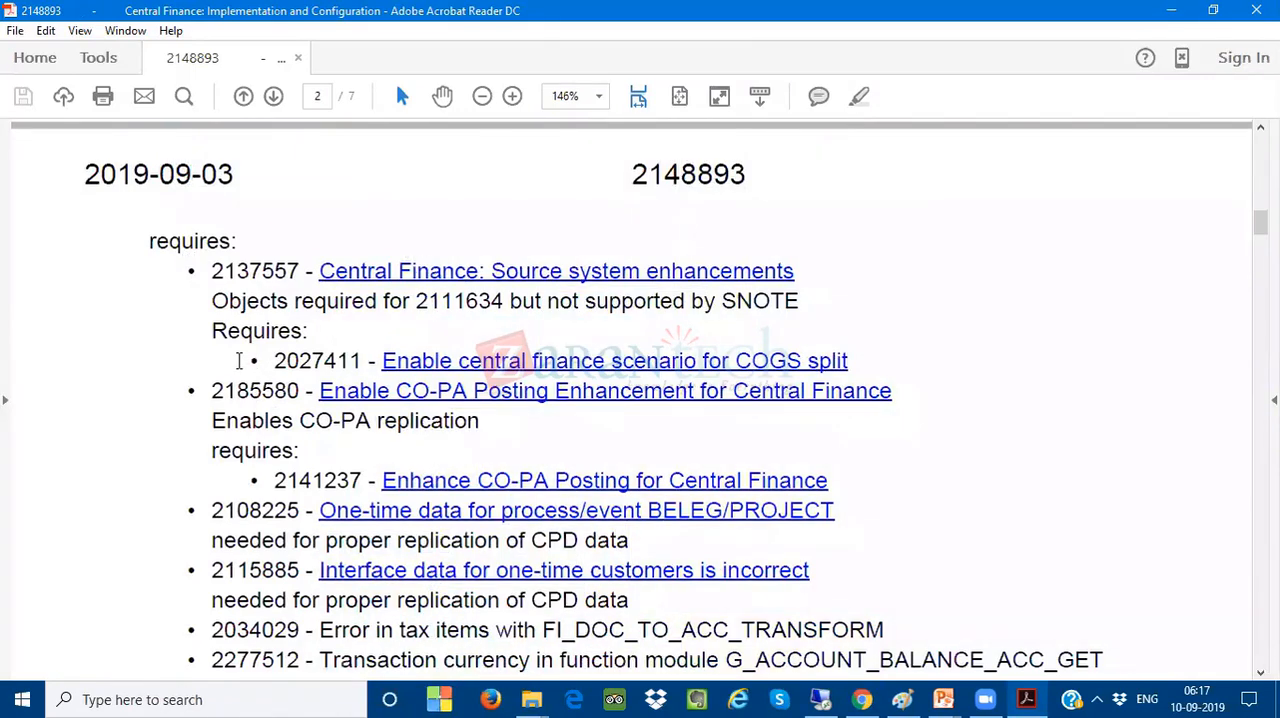
left_click_drag(241, 361, 272, 363)
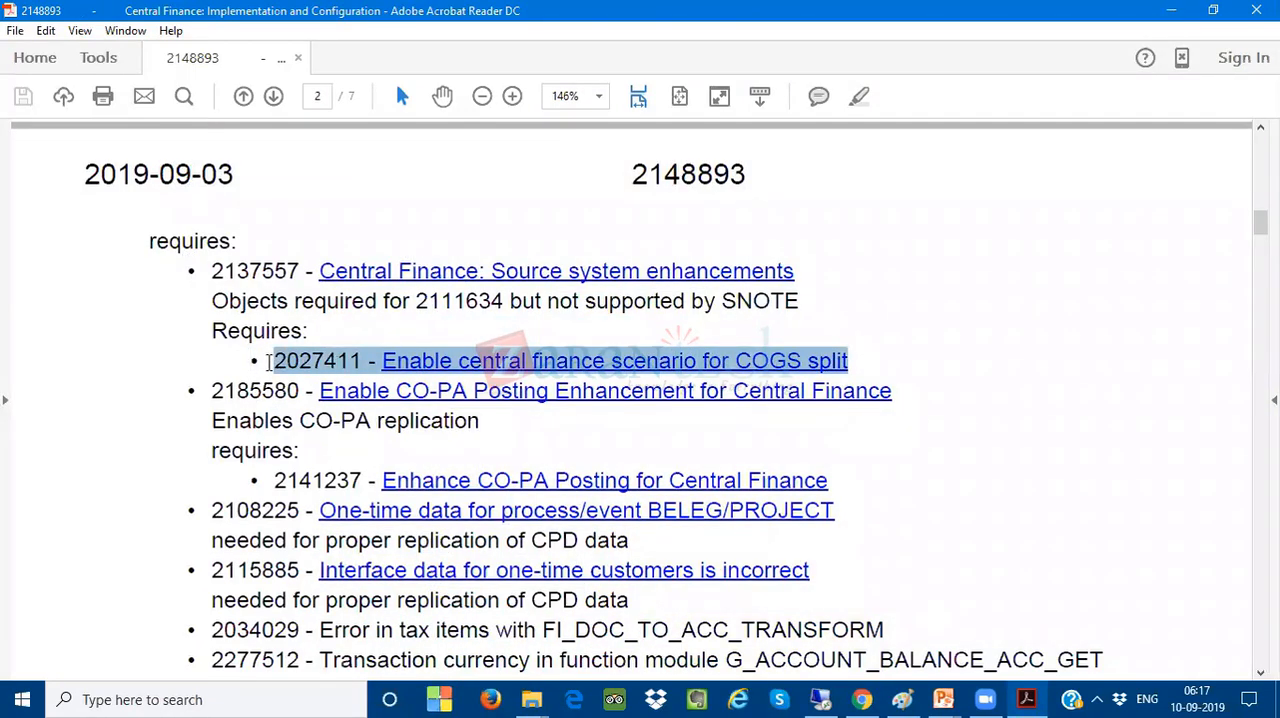
- Return to page 1 and select the heading Notes for Source Systems, followed by the words "additional data" in its paragraph
scroll(270, 371, "up", 3)
scroll(270, 366, "up", 3)
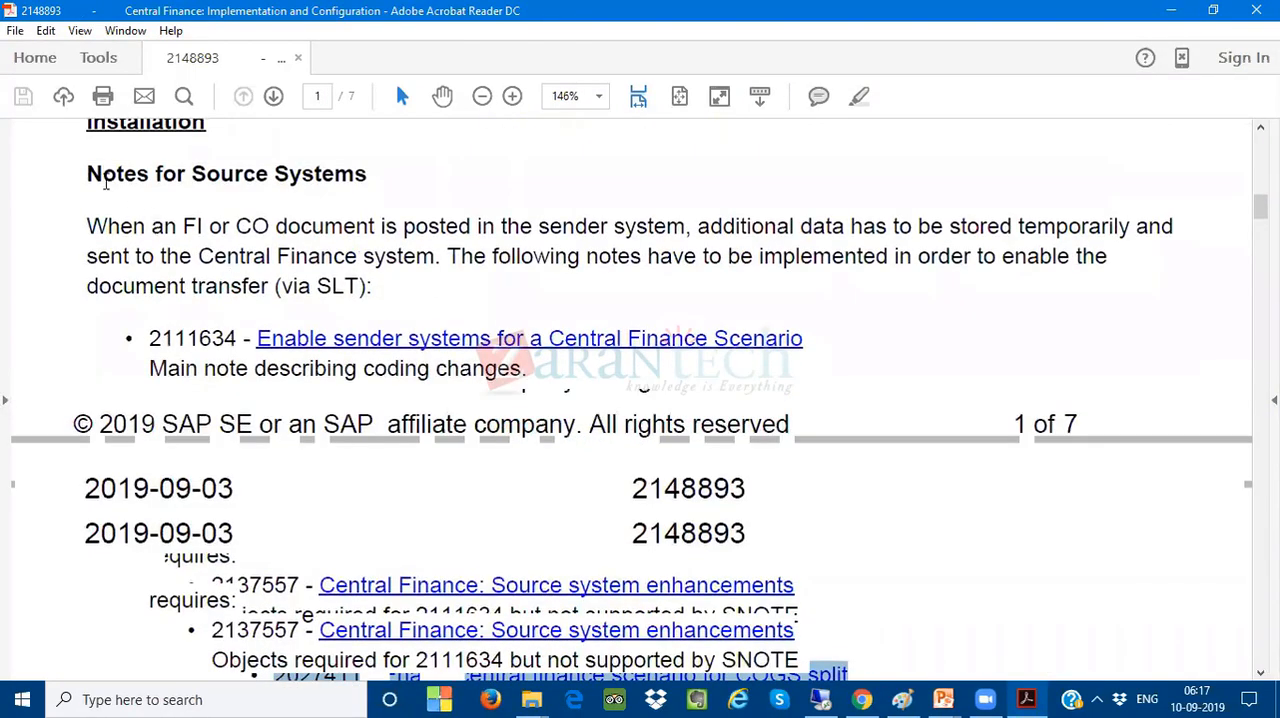
left_click_drag(101, 174, 325, 172)
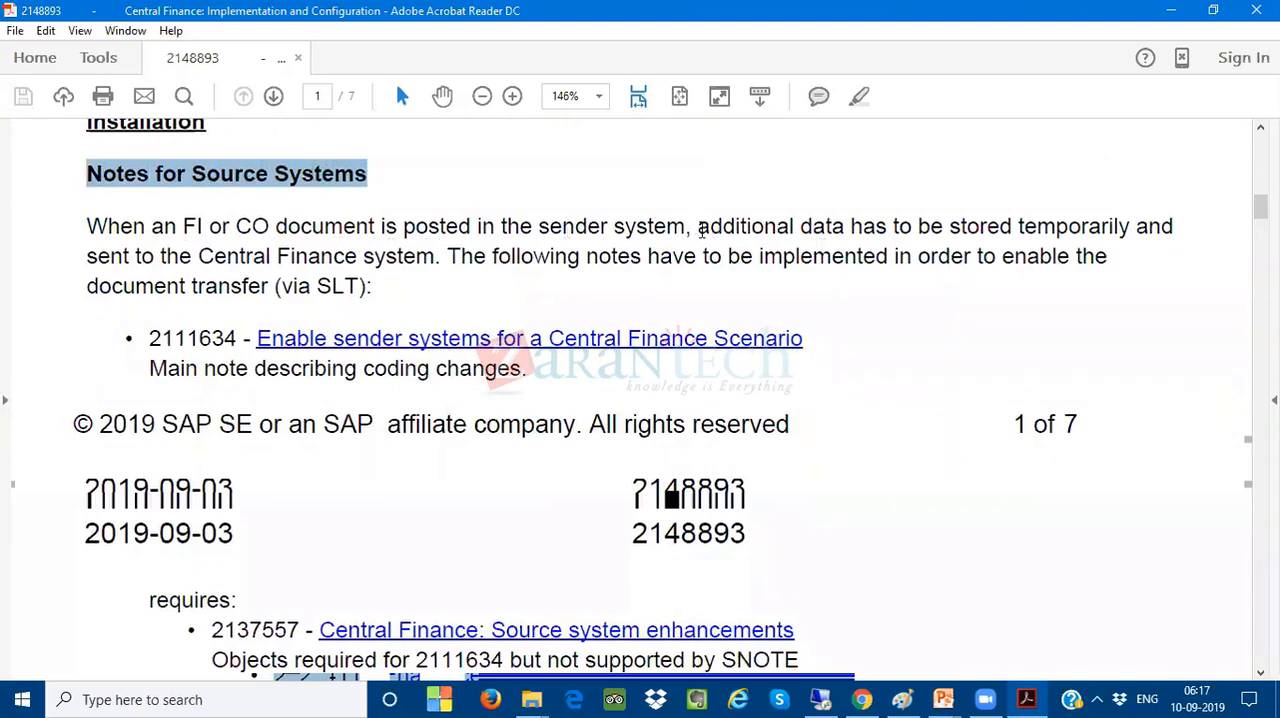
left_click_drag(698, 227, 840, 230)
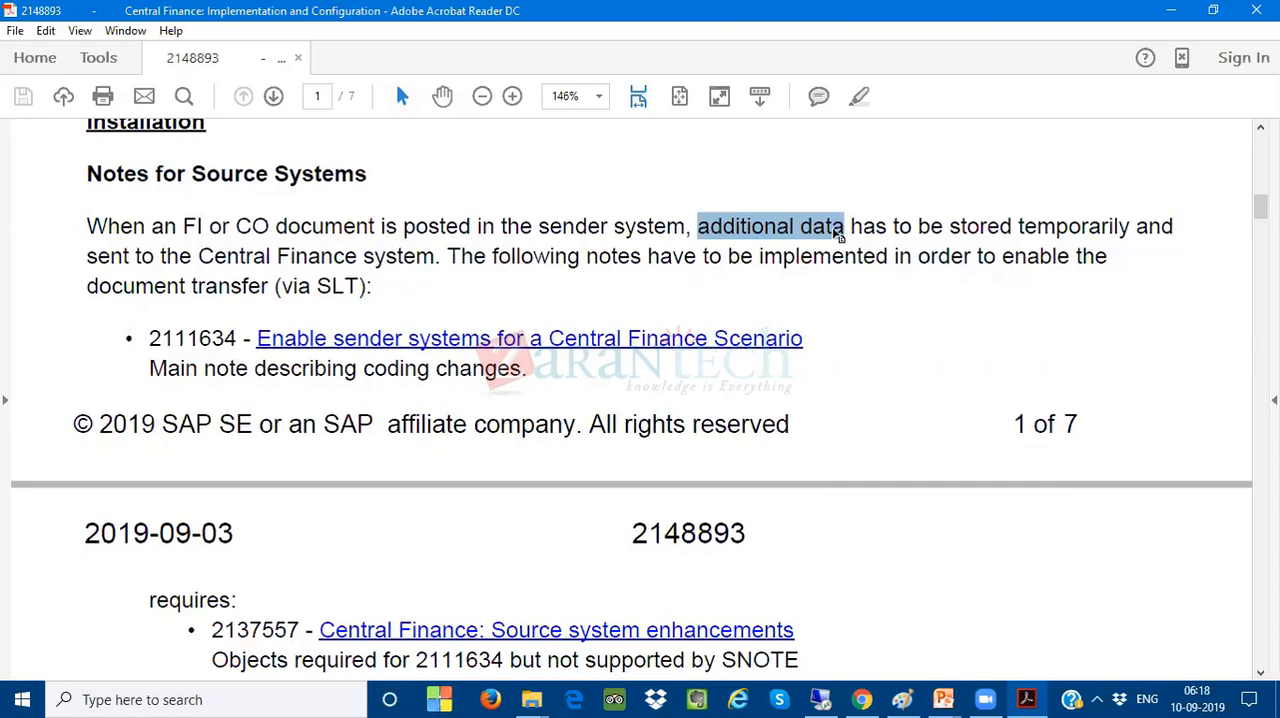
- Select the note 2027411 entry, Enable central finance scenario for COGS split, on page 2 and close the PDF
scroll(837, 262, "down", 5)
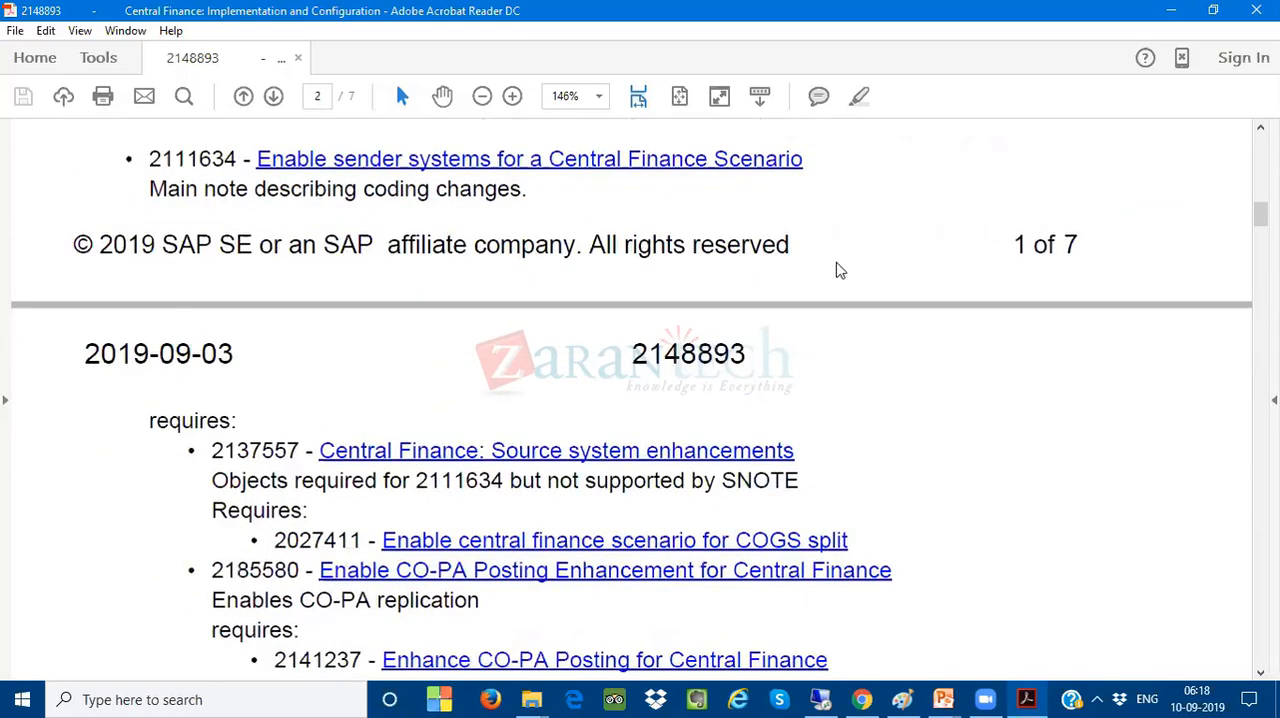
left_click_drag(266, 453, 858, 450)
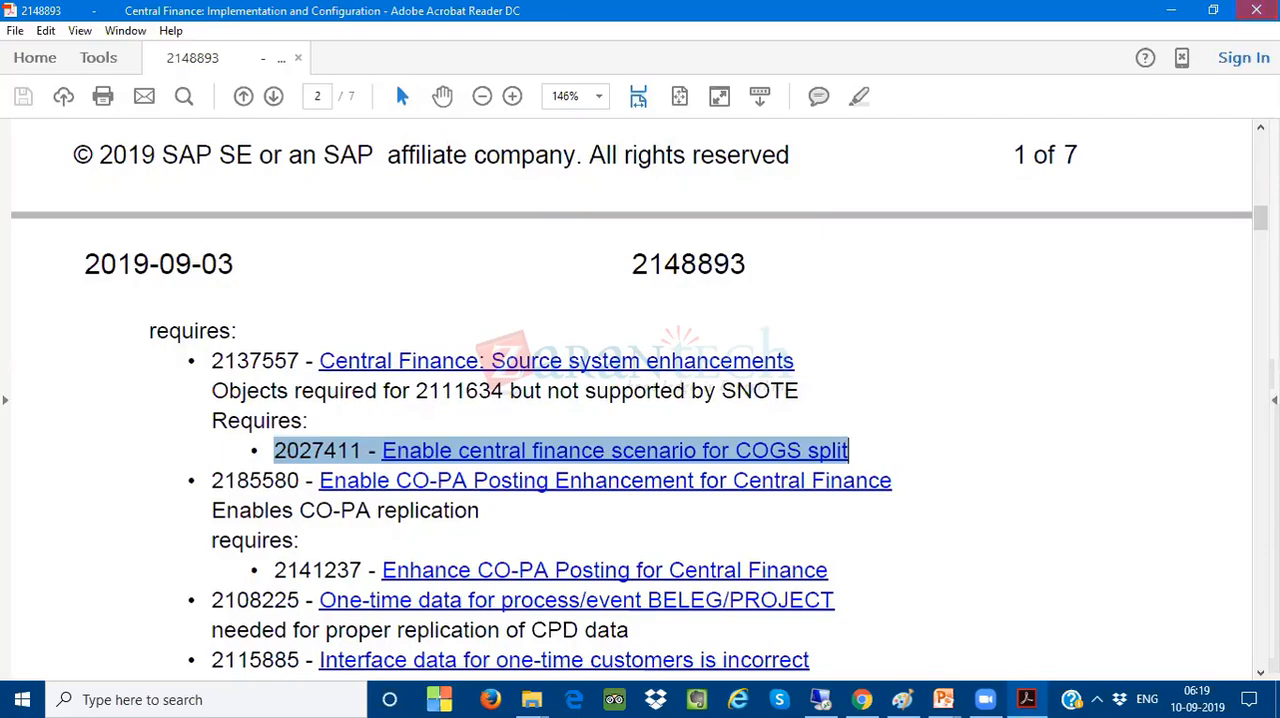
left_click(1256, 10)
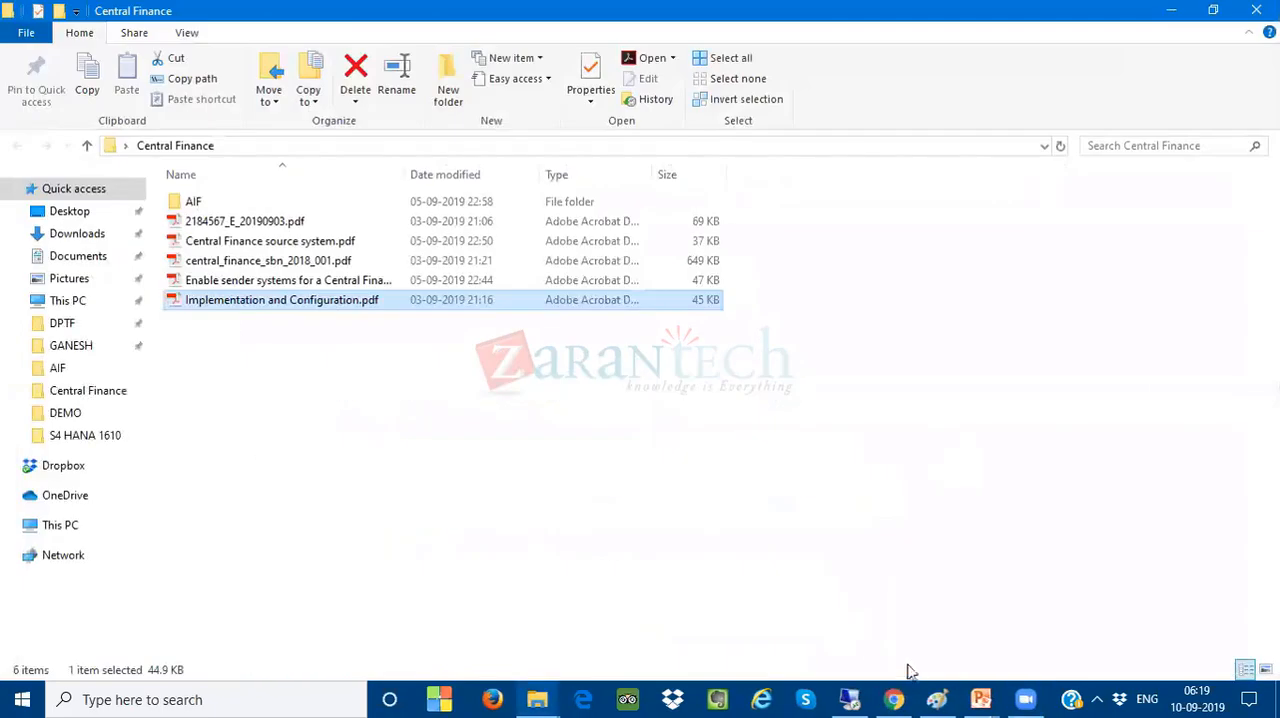
- Switch to the S/4HANA remote session, go back from the general ledger view through the document list, and leave the document display
left_click(851, 699)
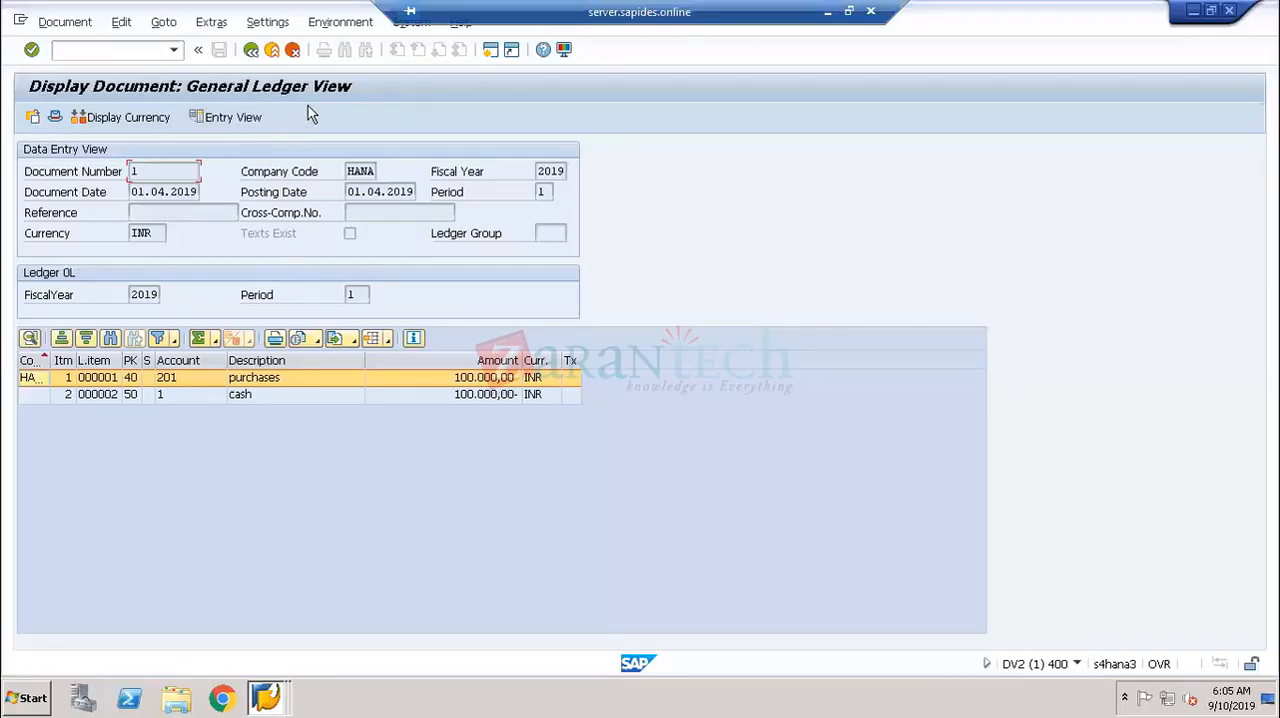
left_click(251, 49)
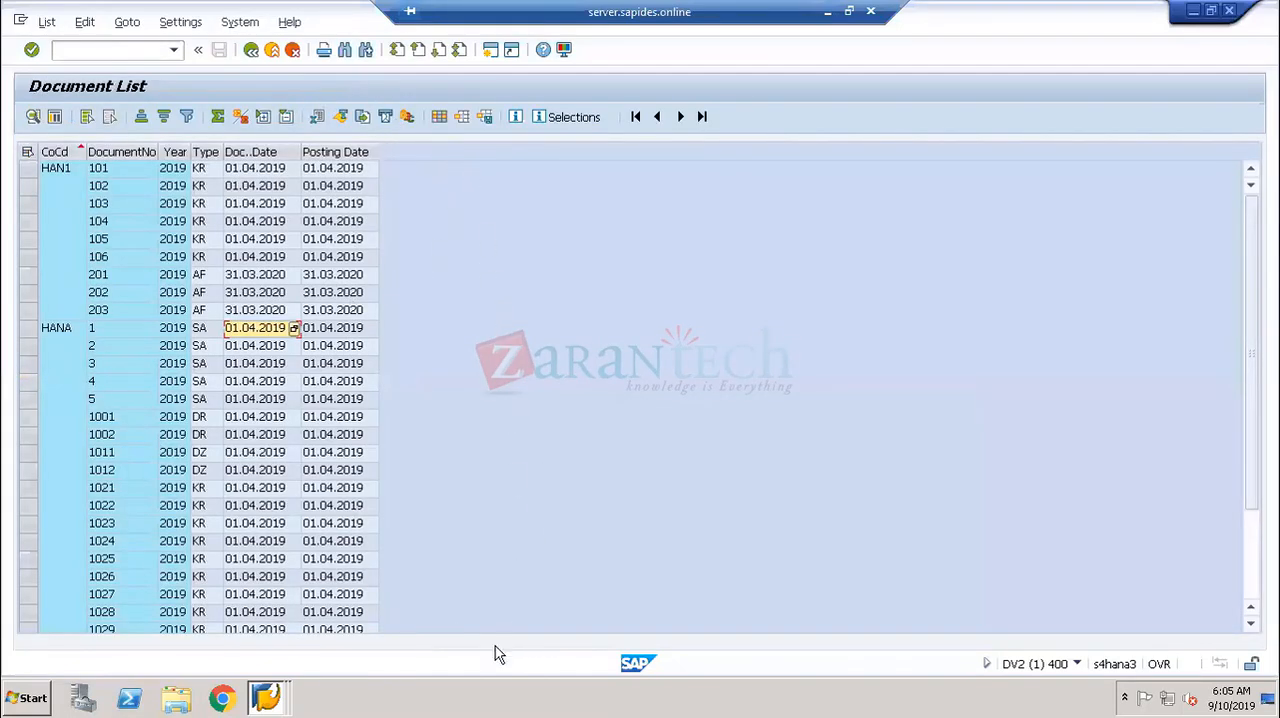
left_click(251, 49)
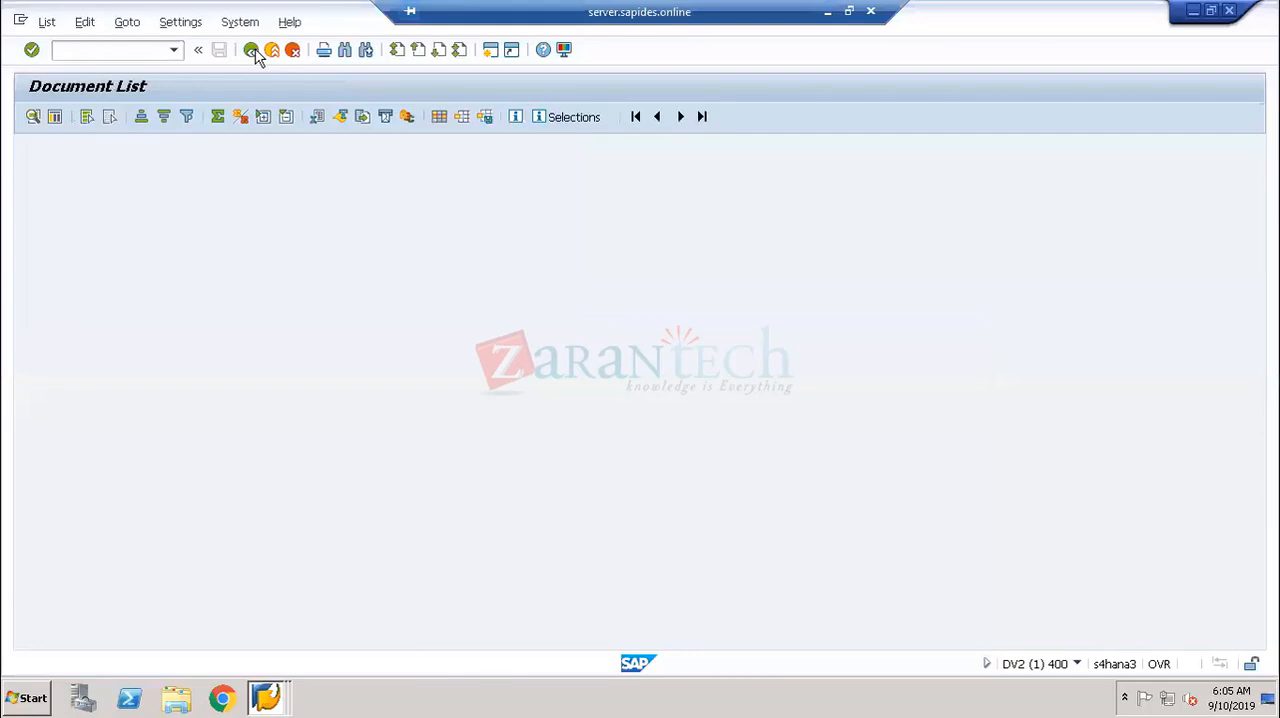
left_click(251, 49)
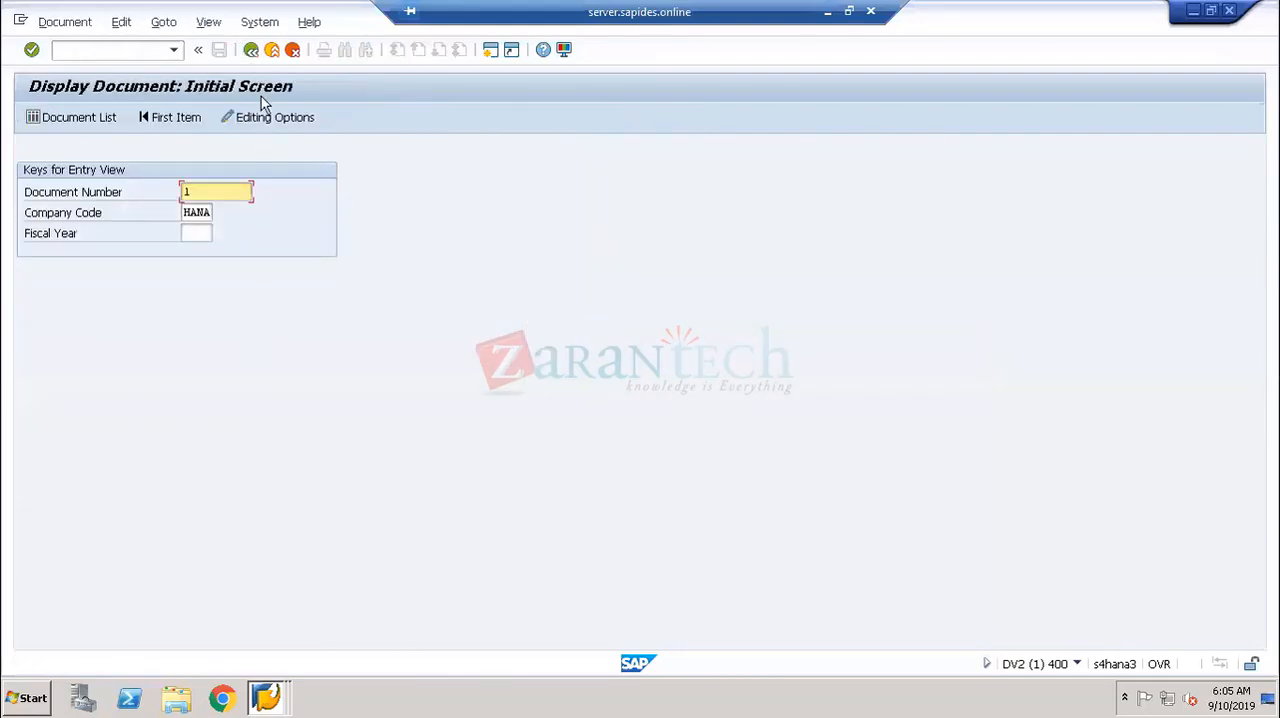
left_click(251, 49)
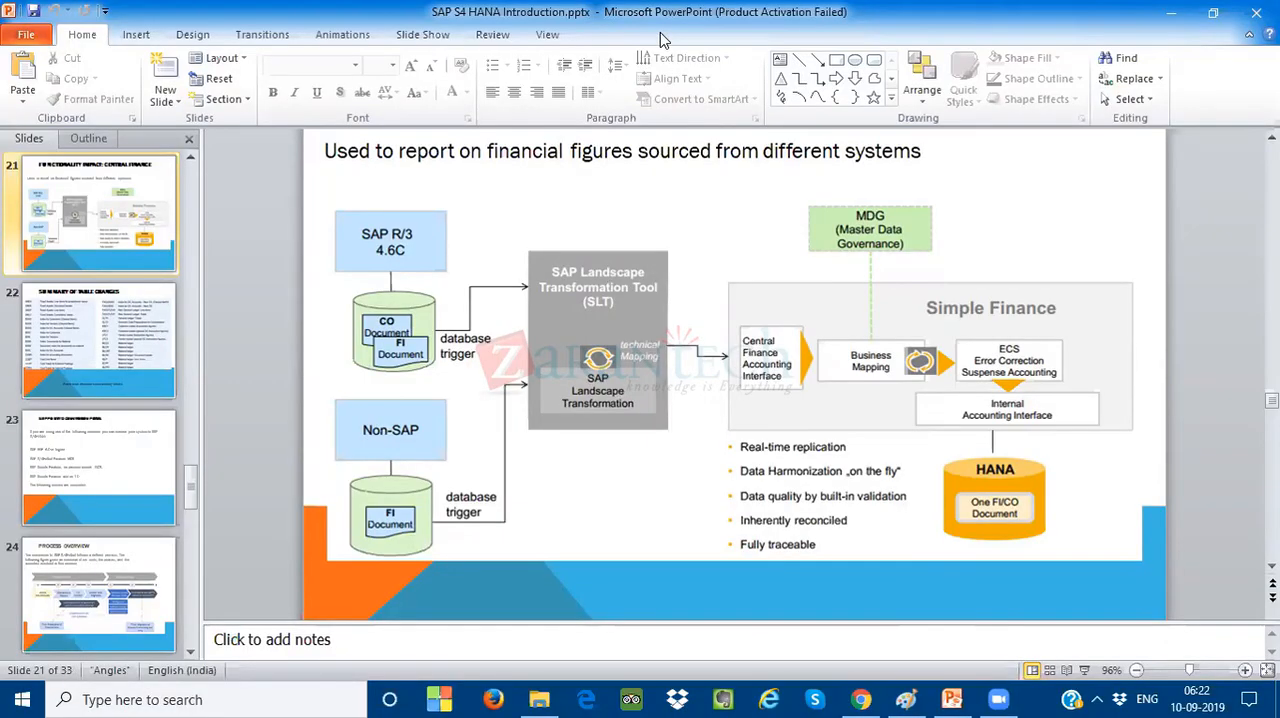
- Switch to SAP S4 HANA Introduction.pptx in PowerPoint and start the slide show from the Central Finance slide
key("shift+F5")
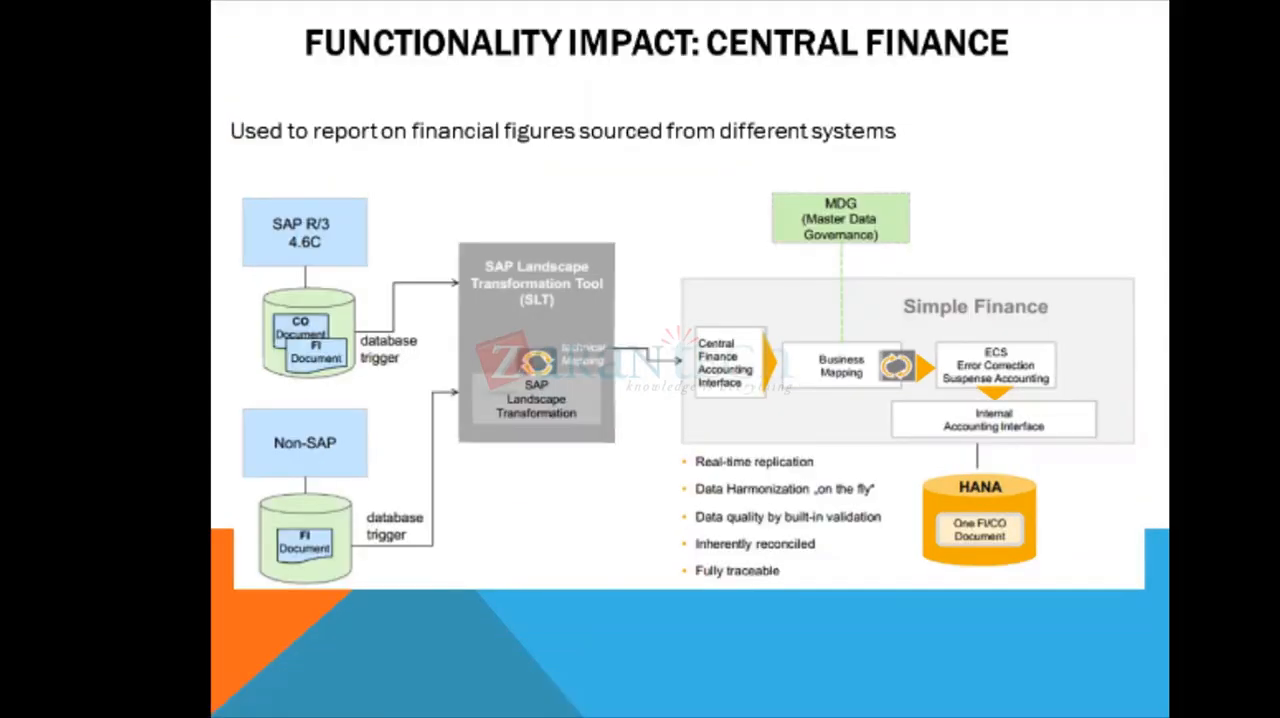